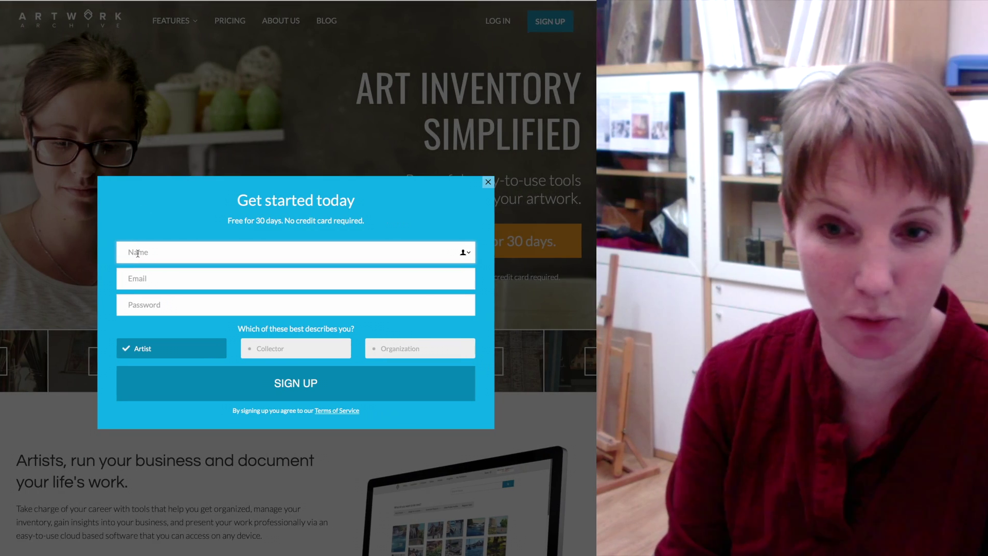
Enter the artist's first name and an email address on the free-trial sign-up form.
text(Sophie)
key(Tab)
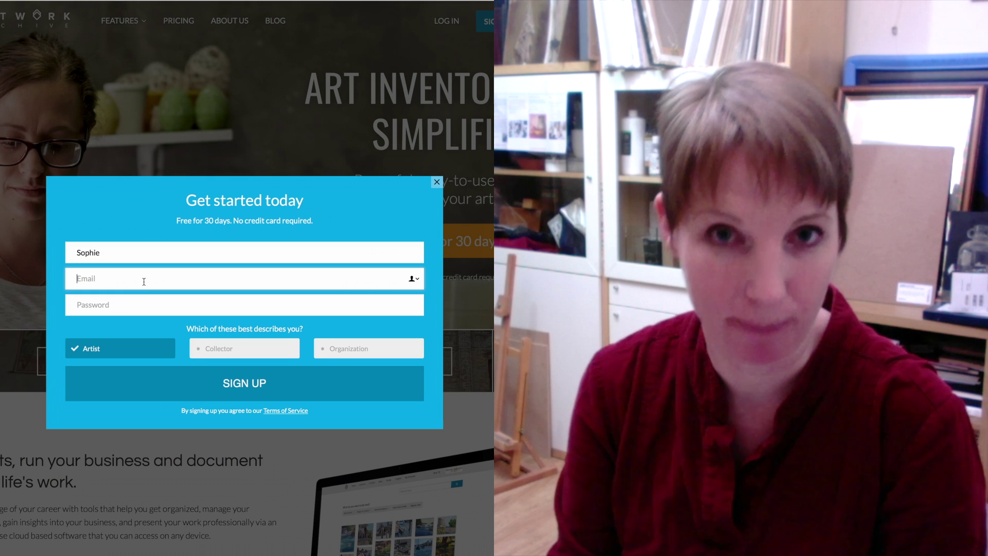
text(sdfafd)
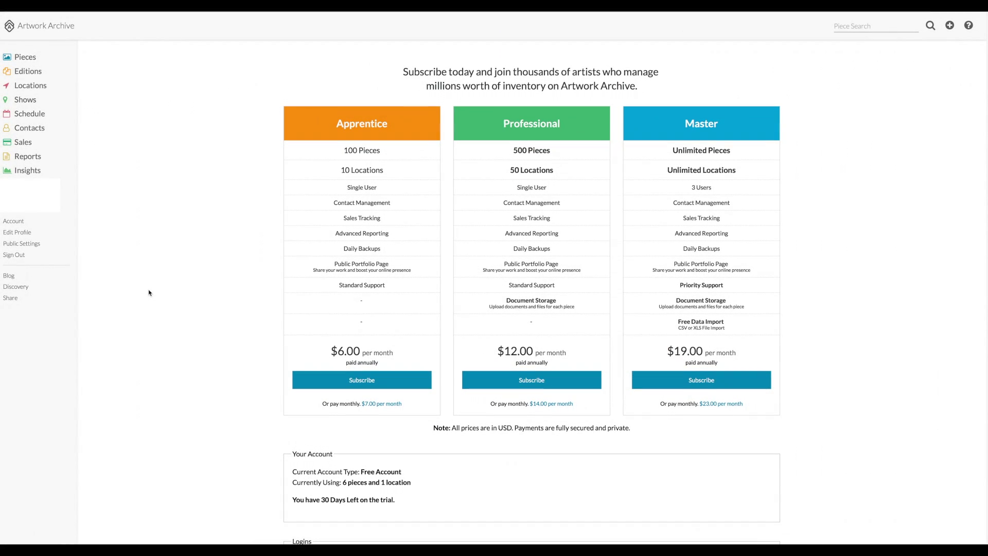
Set currency to £ Pound, size to Centimeters and weight to Kilograms, then save preferences.
scroll(148, 292, down, 1)
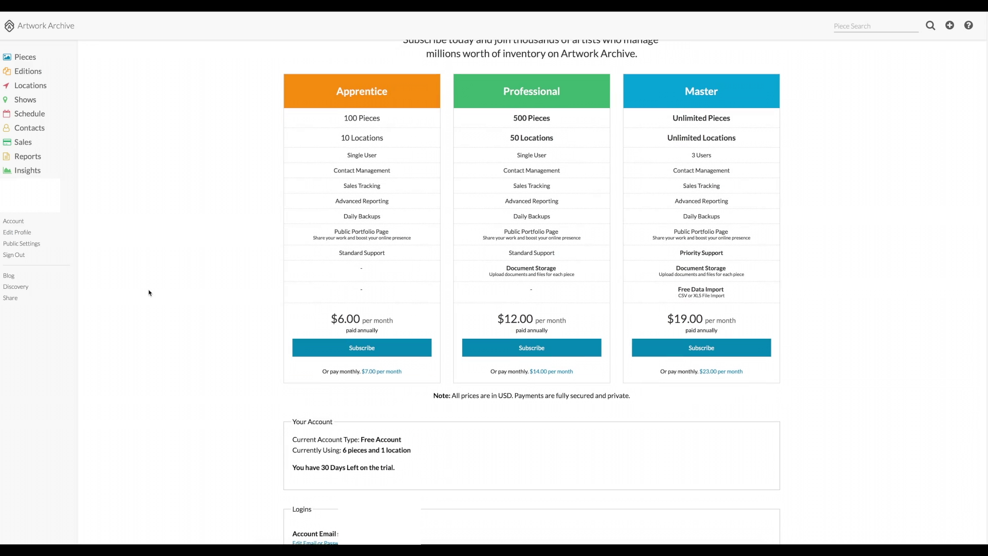
scroll(149, 292, down, 1)
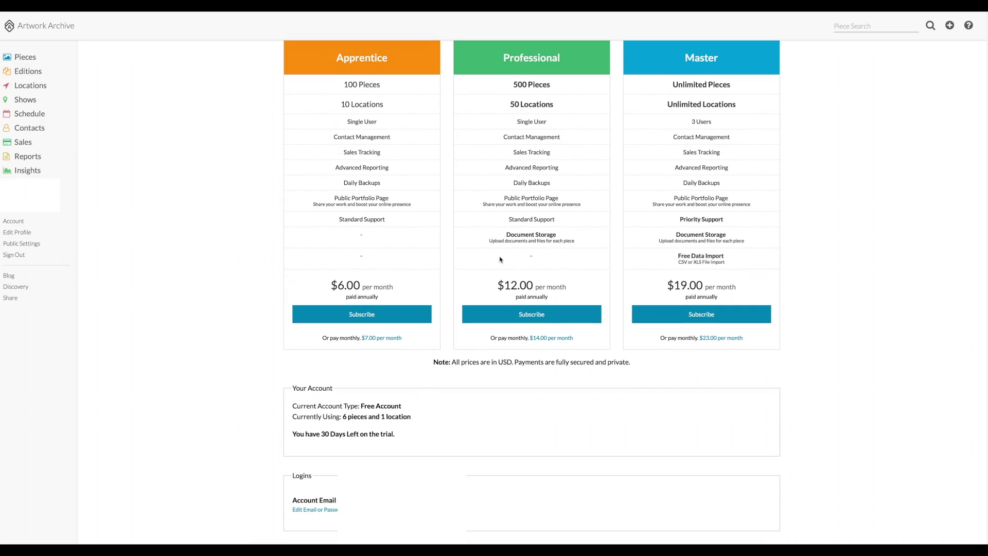
scroll(500, 356, down, 4)
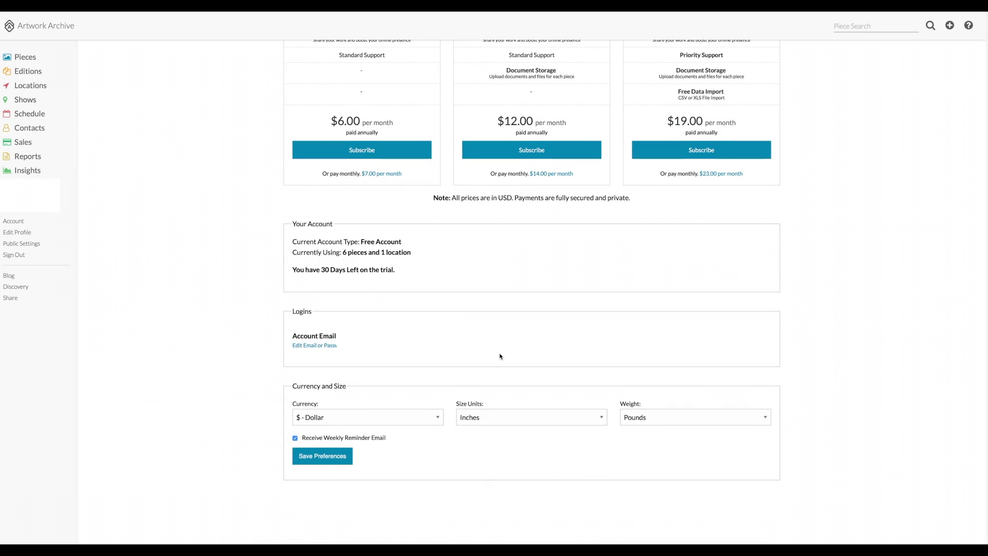
scroll(500, 356, up, 5)
scroll(499, 355, down, 5)
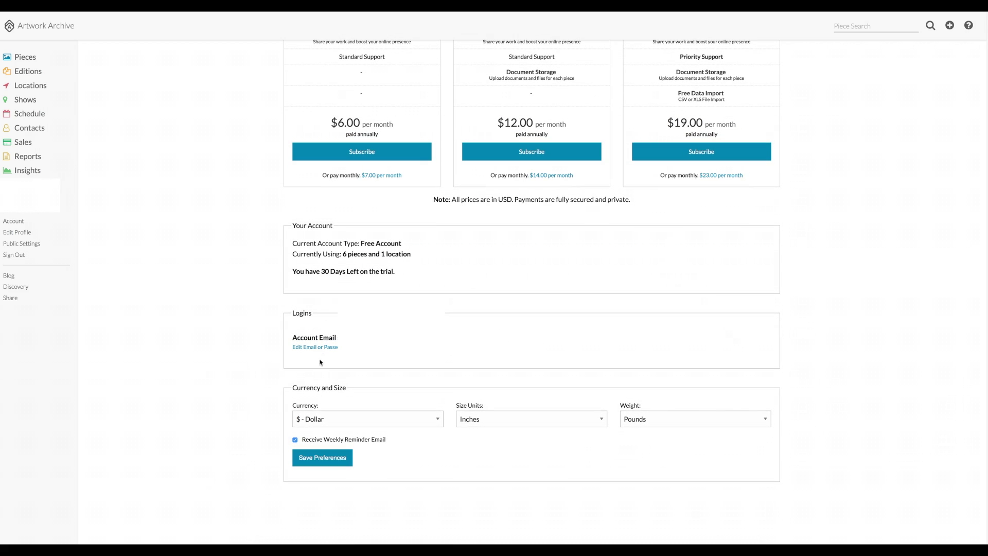
click(324, 419)
click(342, 431)
click(512, 421)
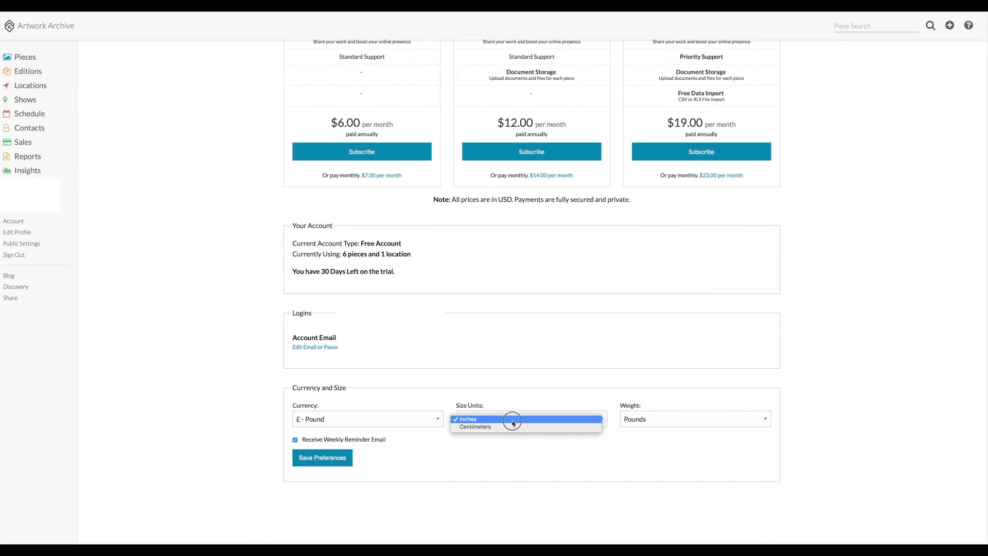
click(513, 427)
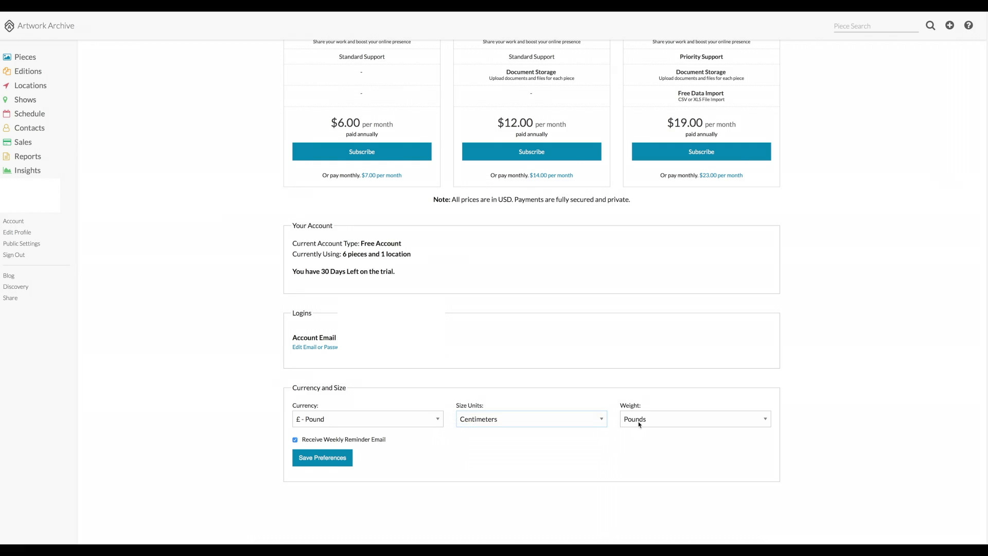
click(638, 424)
click(641, 431)
click(330, 460)
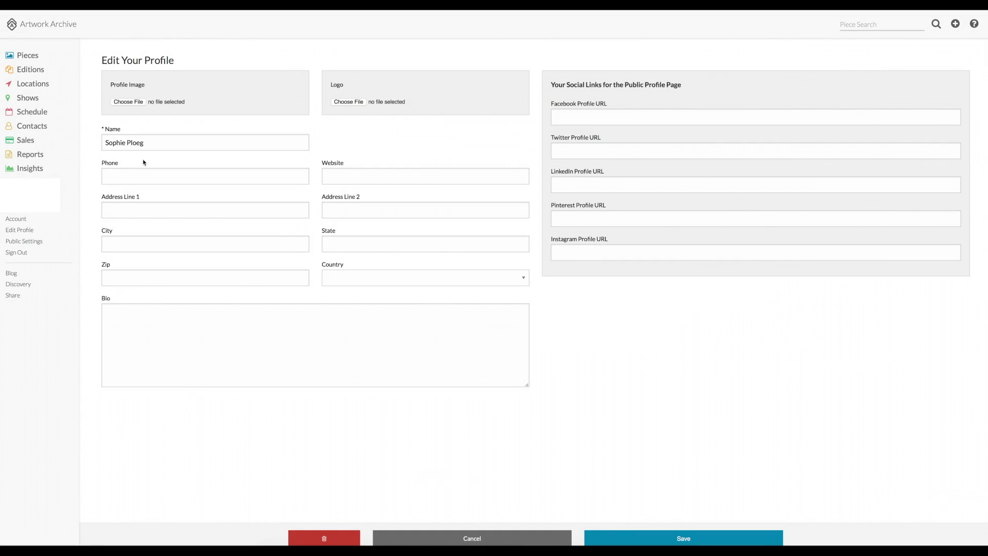
click(138, 175)
click(352, 177)
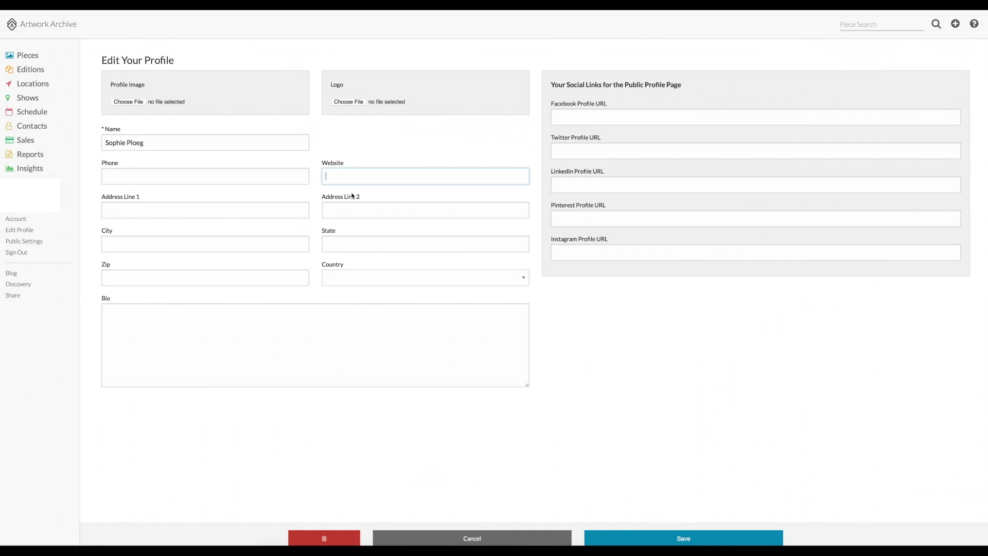
click(347, 214)
click(570, 117)
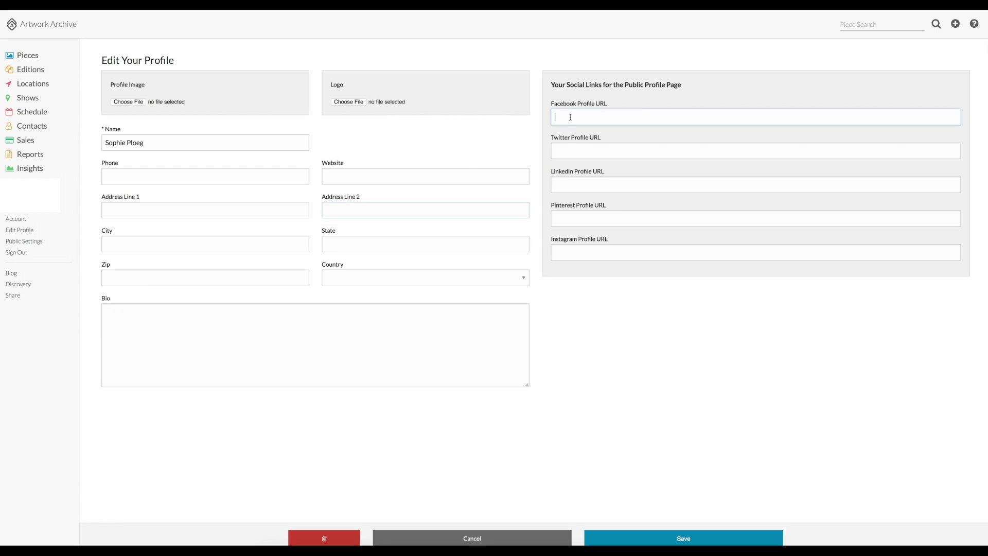
drag(623, 84, 698, 85)
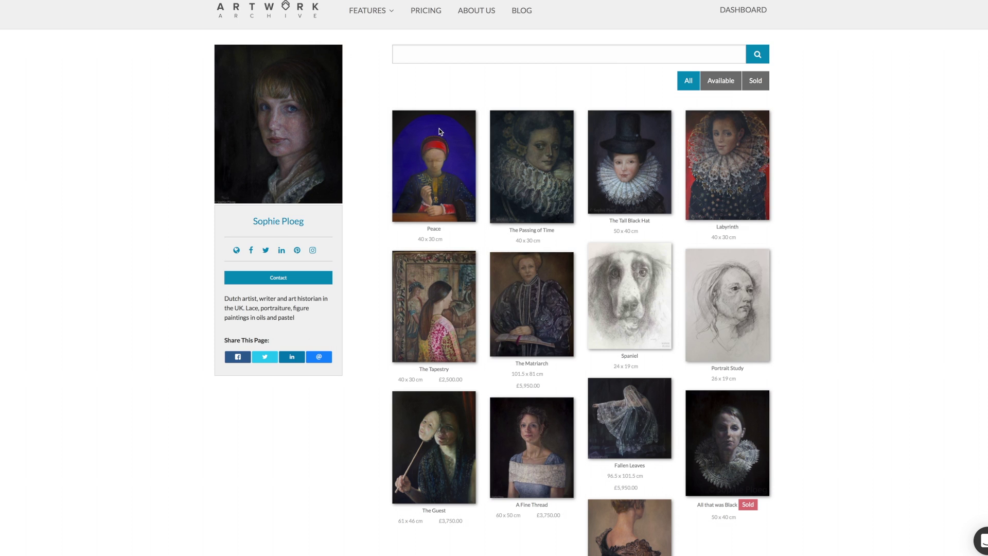
click(420, 149)
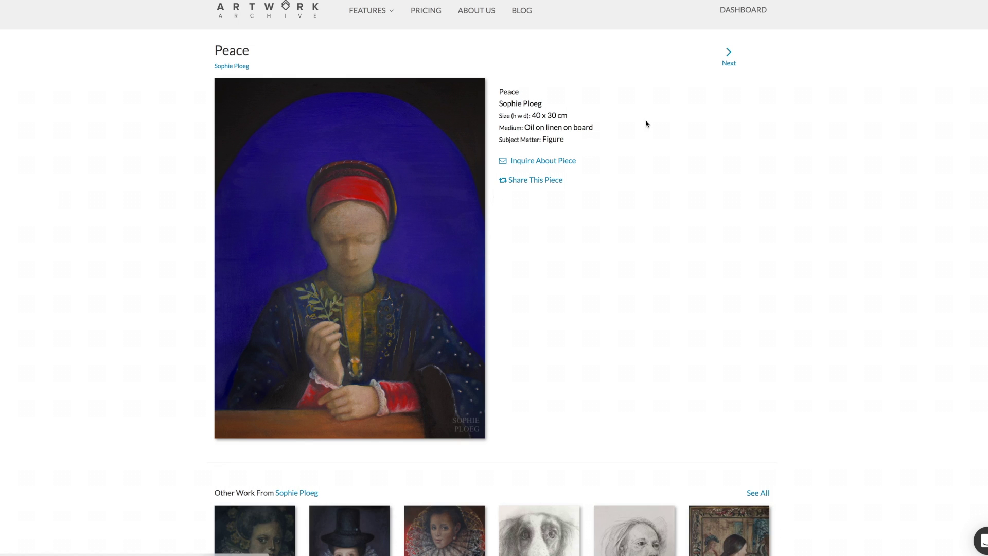
click(730, 60)
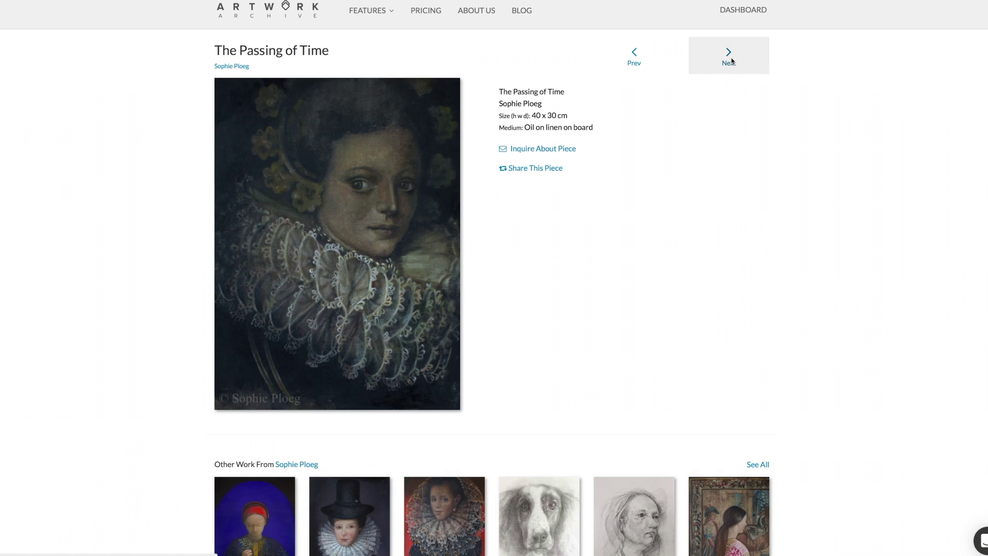
click(731, 61)
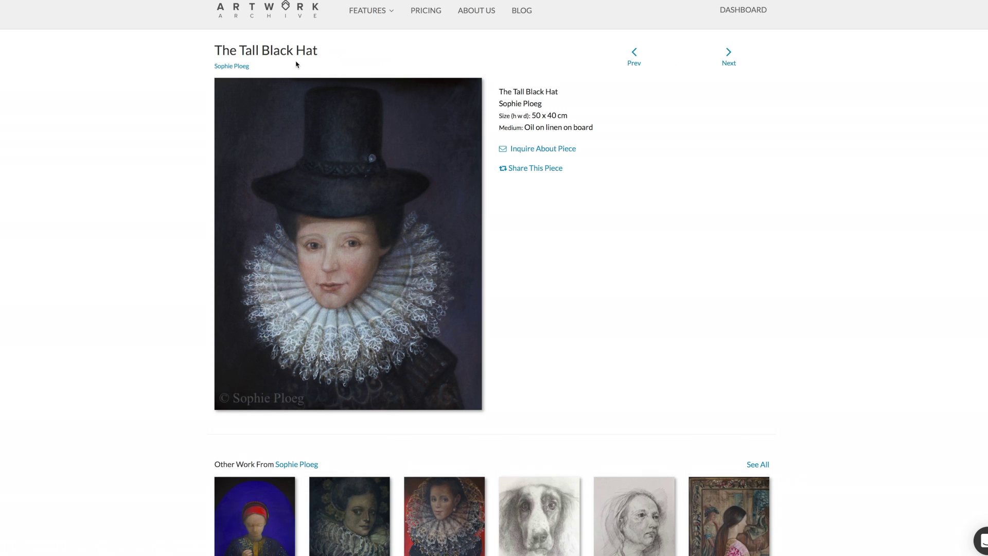
click(241, 66)
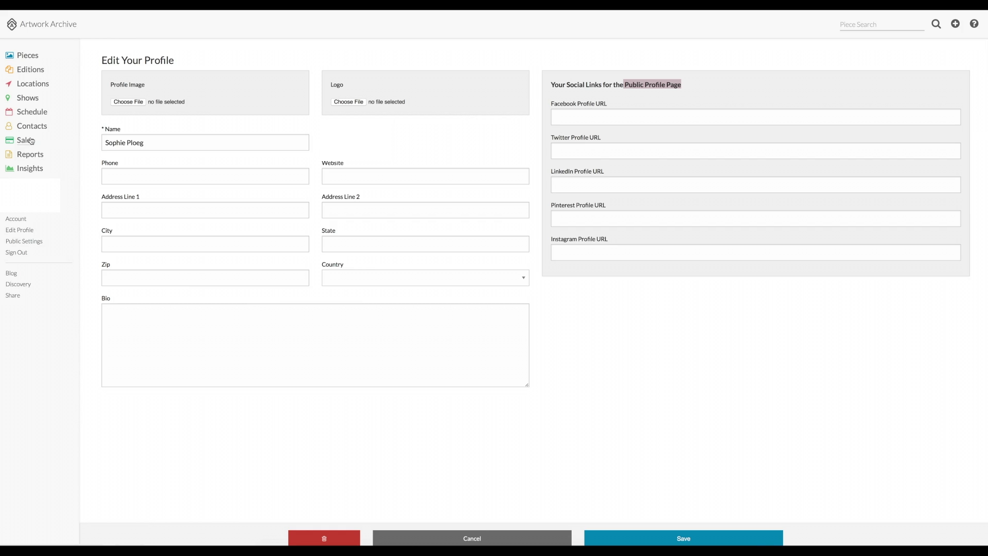
Upload flowerbed.jpg and flowerbedframed.jpg to a new piece and title it 'Flowerbed'.
click(34, 57)
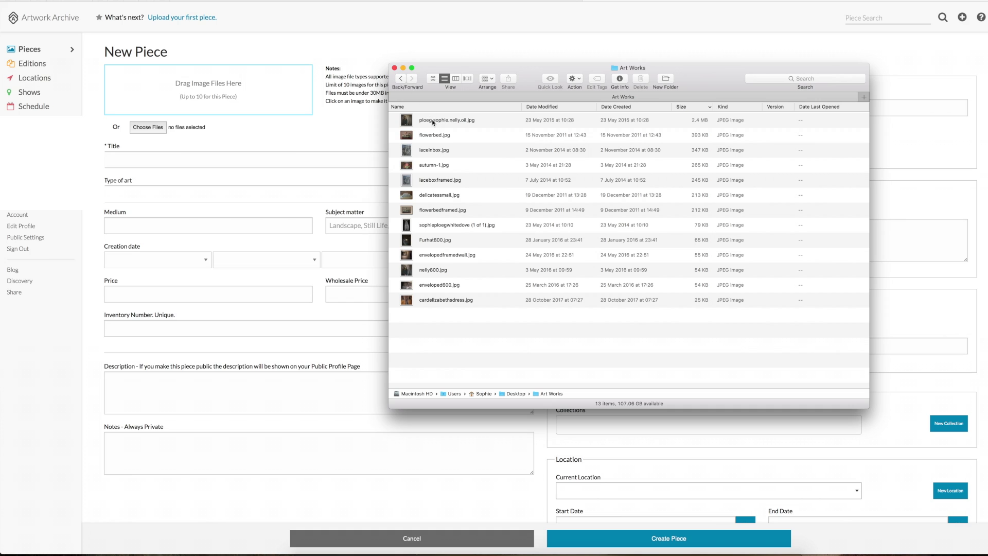
drag(434, 135, 209, 105)
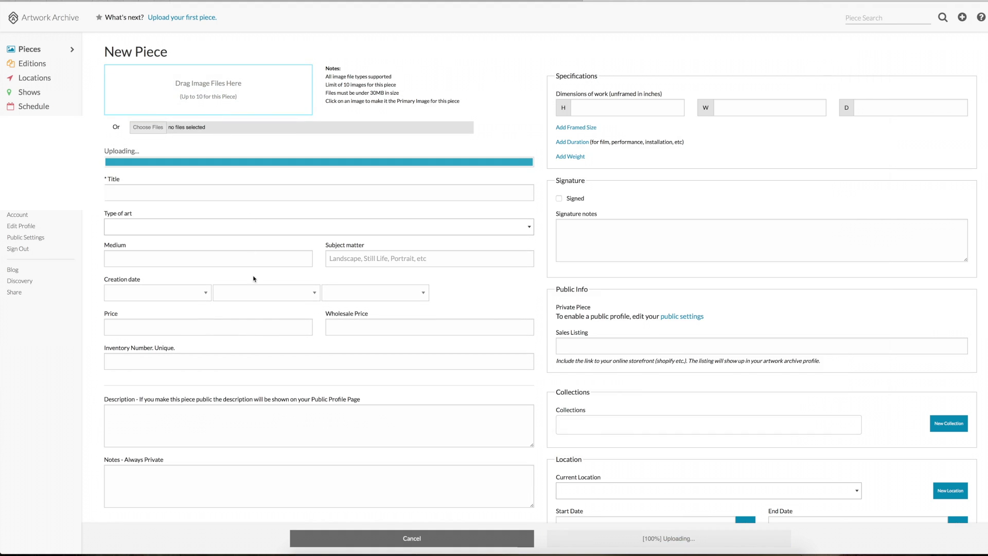
click(303, 548)
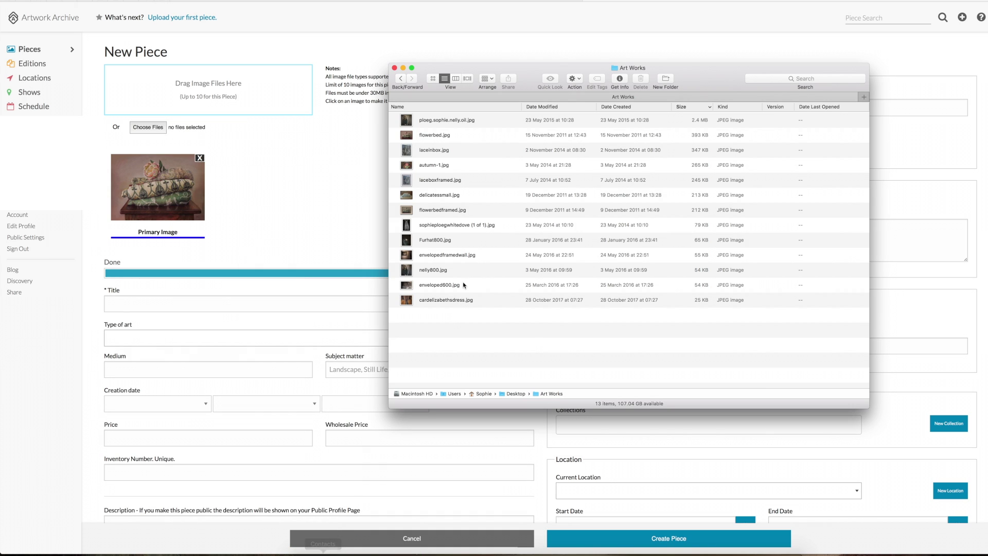
drag(450, 209, 294, 105)
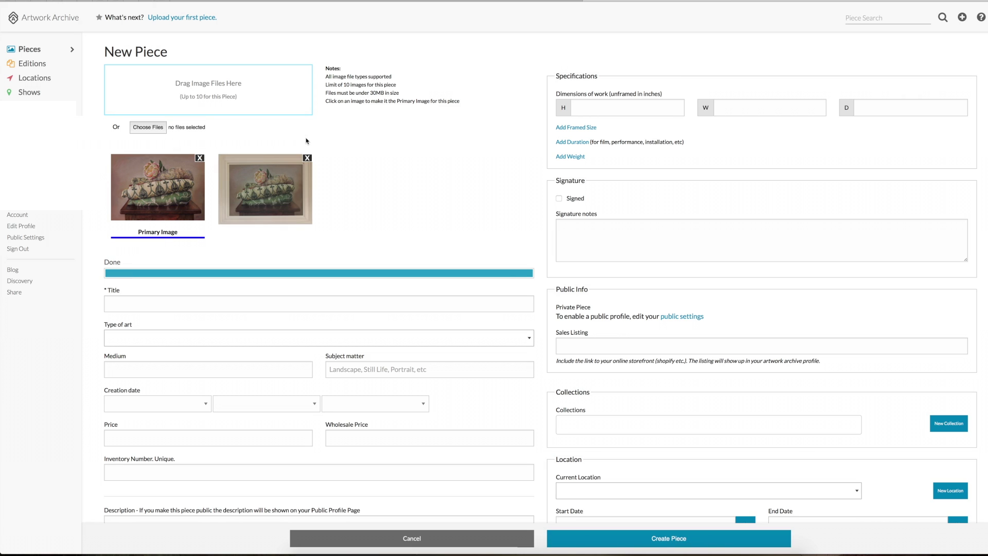
click(119, 308)
text(Flowerbed)
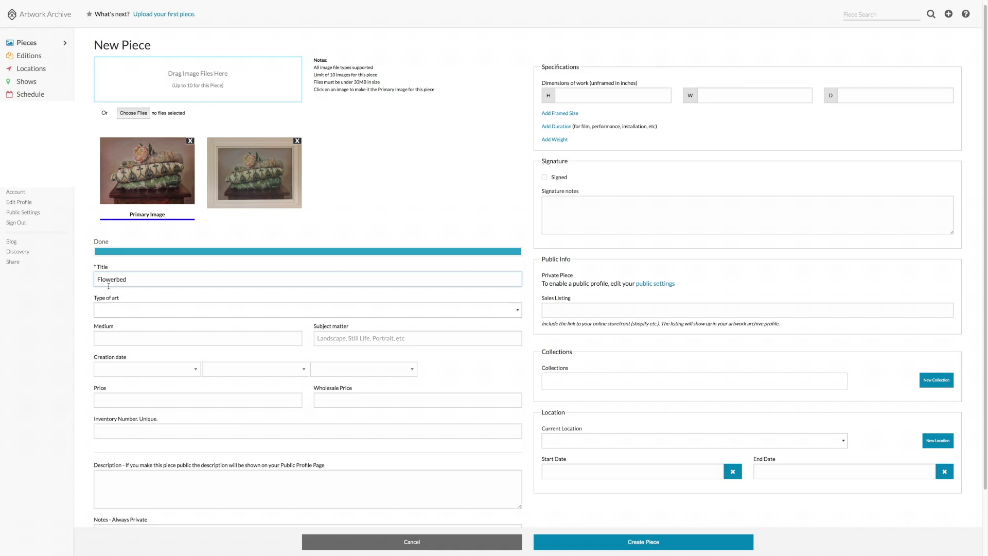
Set the type to Painting, medium to Pastel and subject matter to Still Life.
click(105, 311)
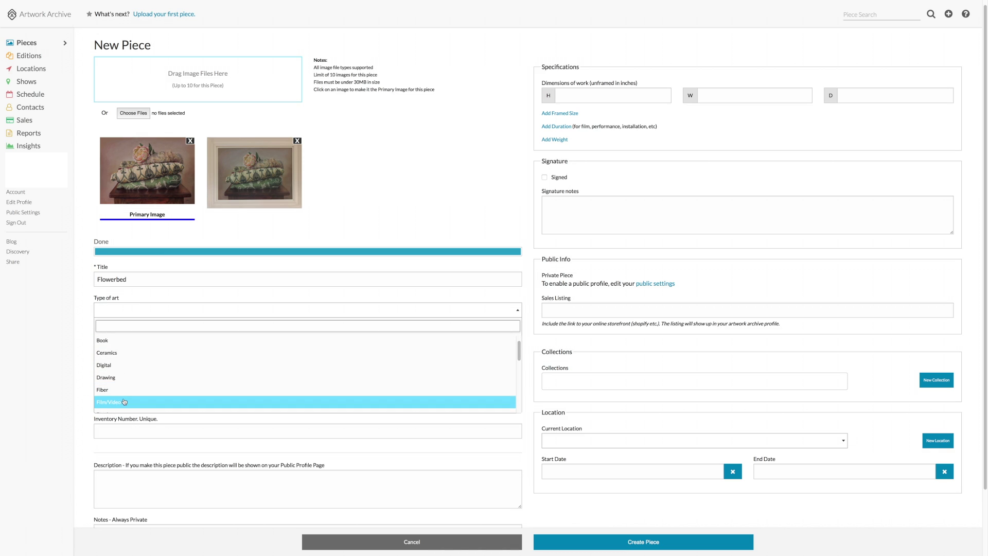
scroll(142, 370, down, 3)
scroll(142, 371, down, 5)
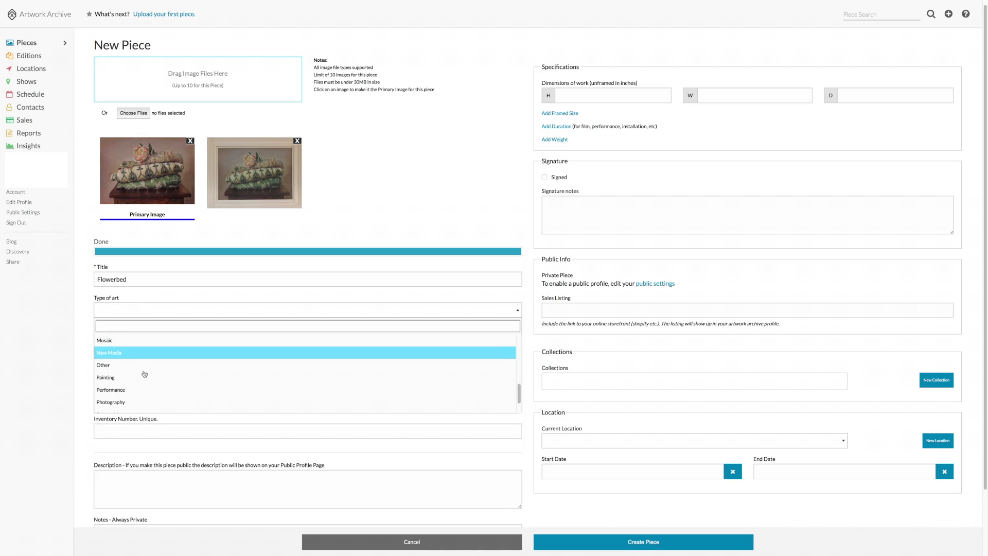
click(136, 363)
click(128, 337)
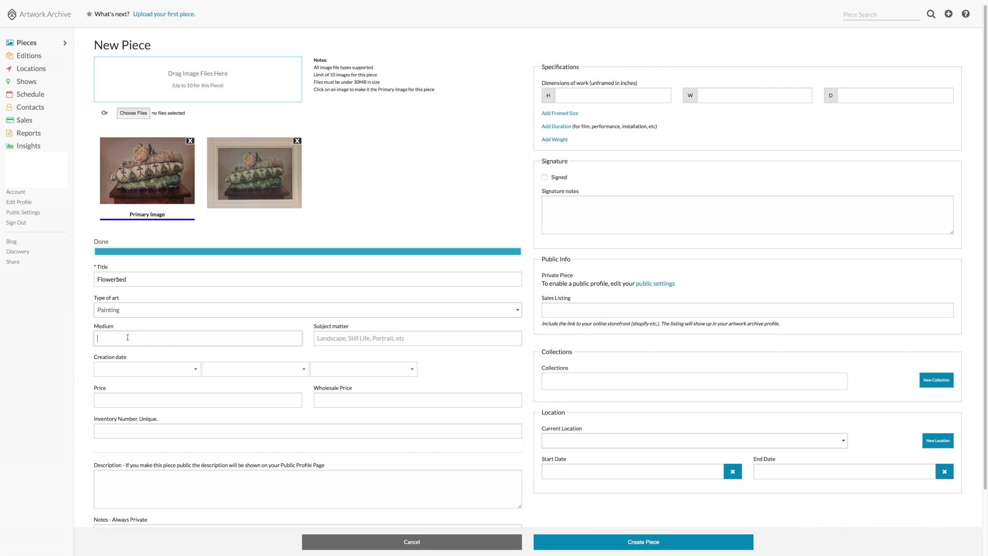
text(Pastel)
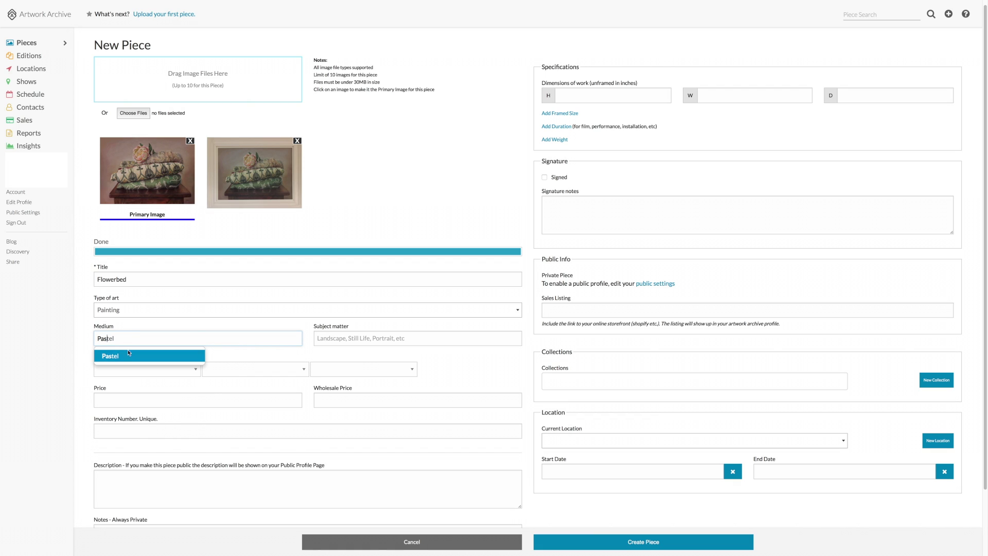
click(129, 355)
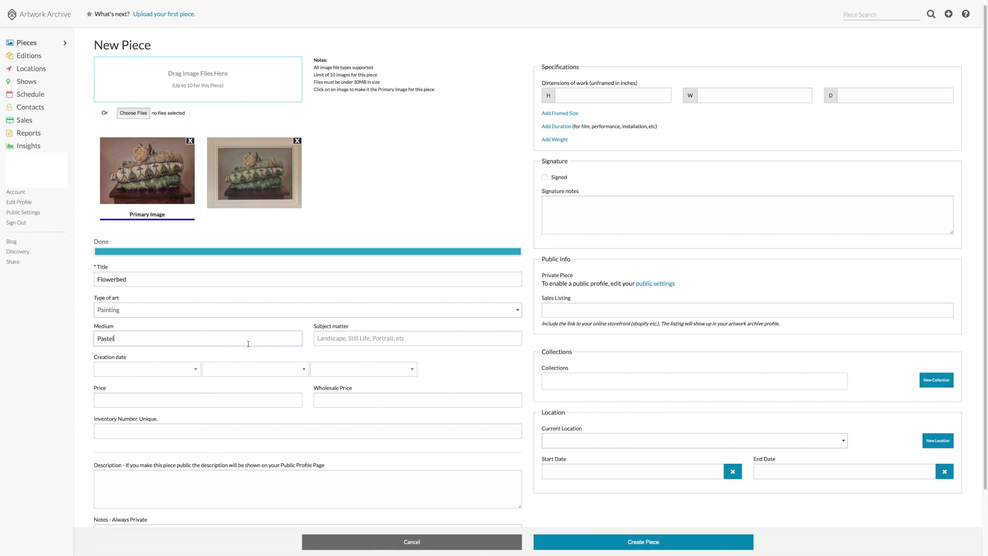
click(334, 340)
text(Still Life)
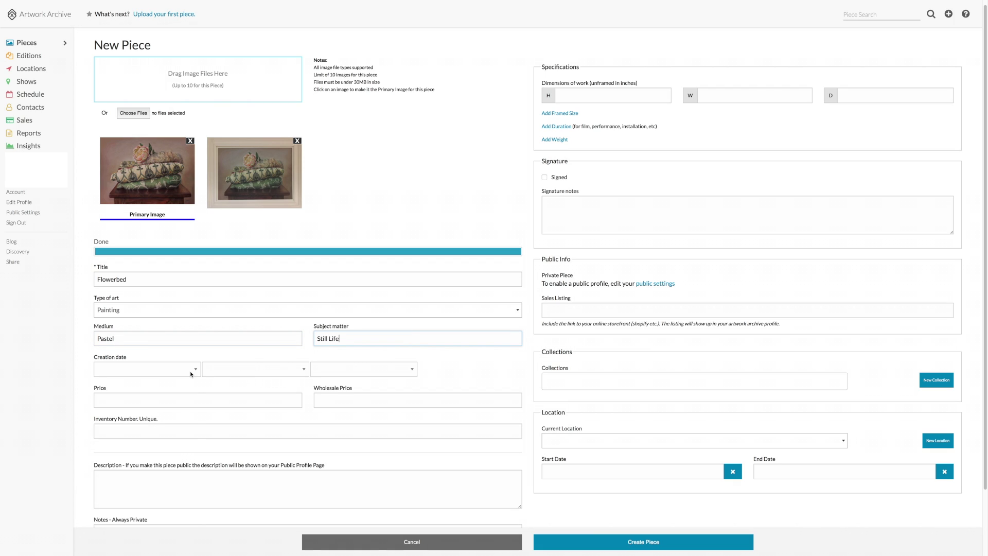
Set the creation date to 15 January 2018.
click(190, 373)
click(189, 376)
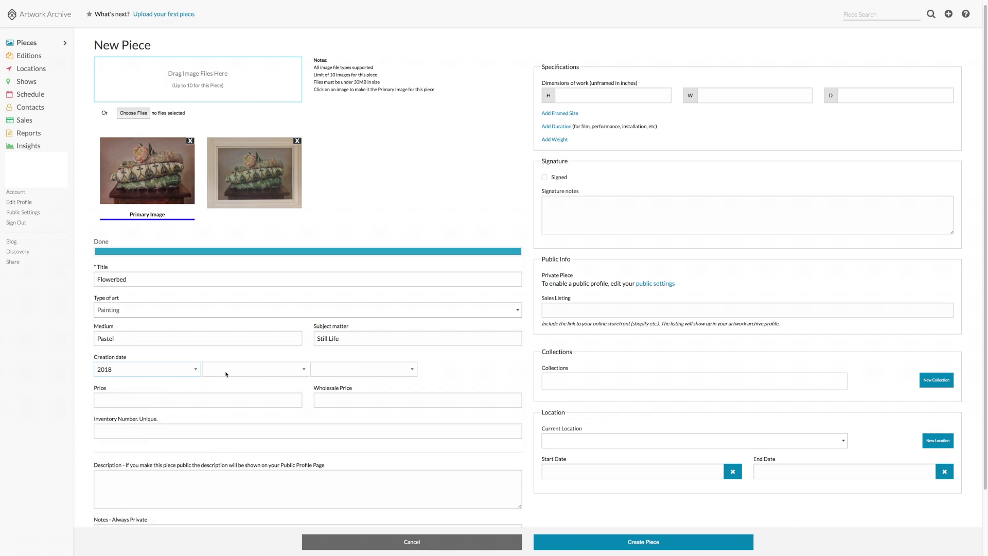
click(226, 369)
click(226, 378)
click(334, 370)
click(344, 471)
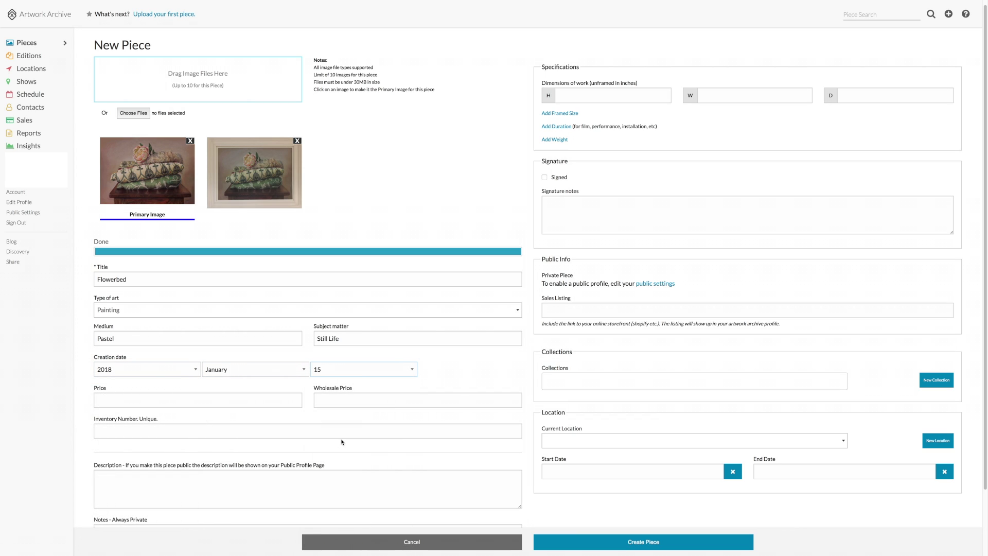
Skip the price and inventory fields and write the description starting 'Pastel on pap'.
click(207, 403)
click(338, 404)
click(113, 435)
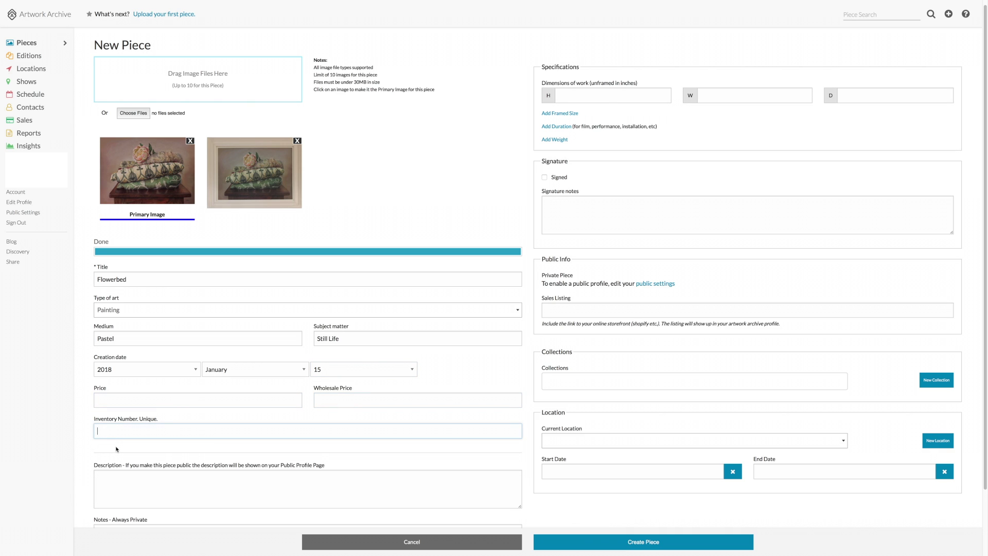
click(115, 481)
scroll(119, 476, down, 1)
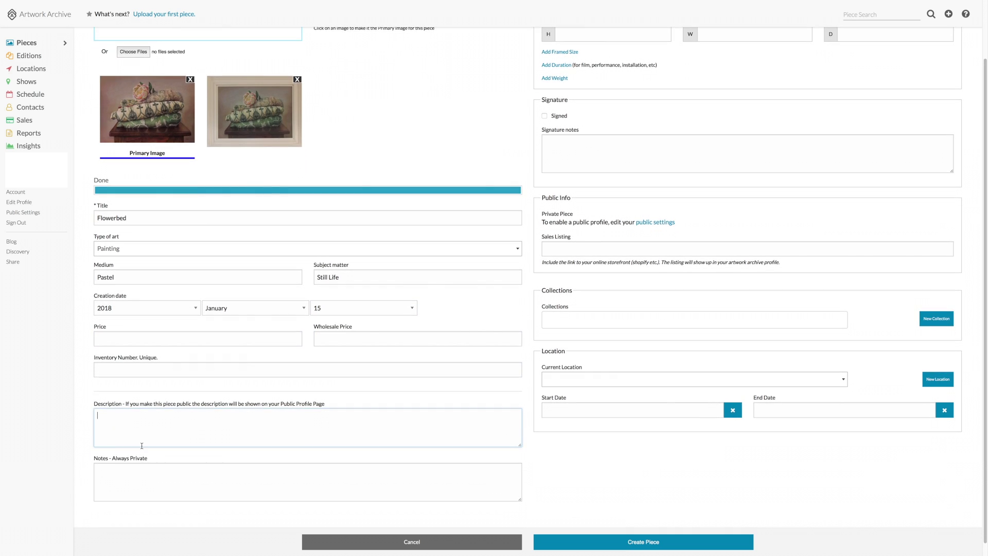
text(Pastel on paper)
Write private notes: Art Spectrum pastel paper, exhibited at the Pastel Society 2012.
click(111, 456)
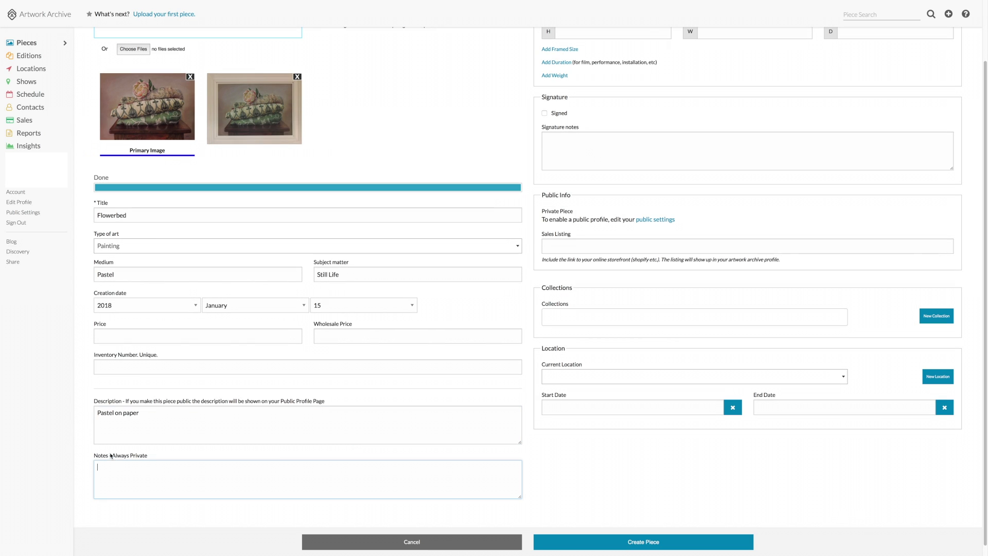
drag(112, 456, 154, 456)
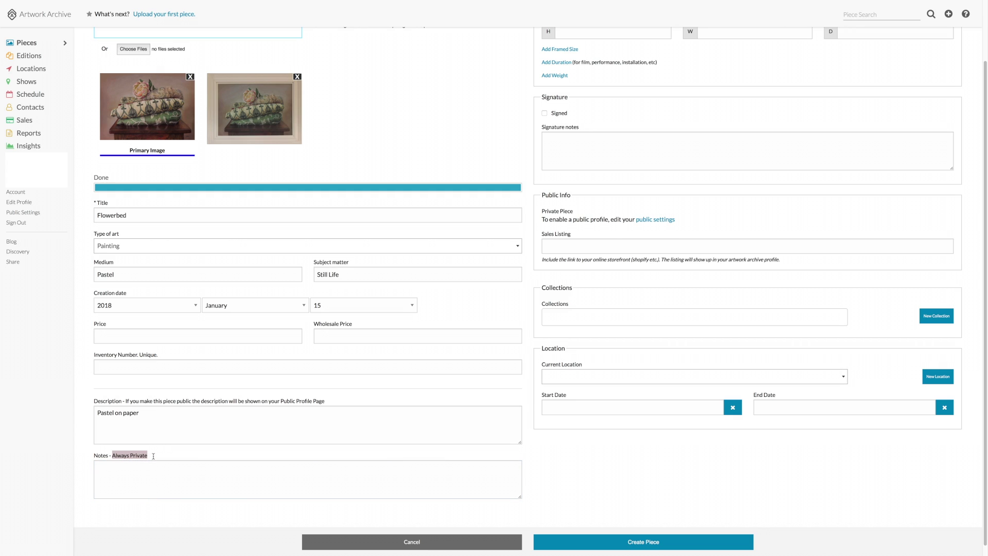
click(152, 457)
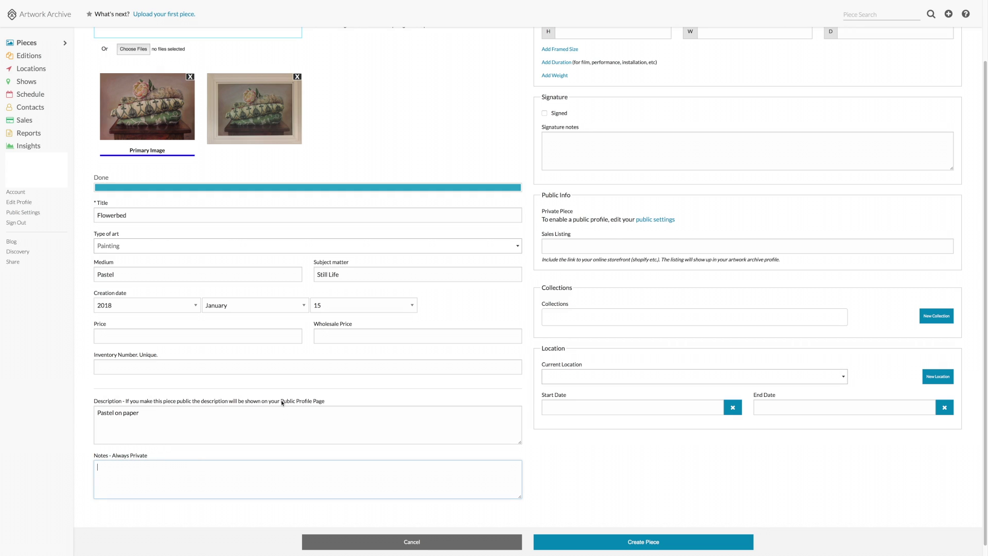
drag(281, 401, 331, 401)
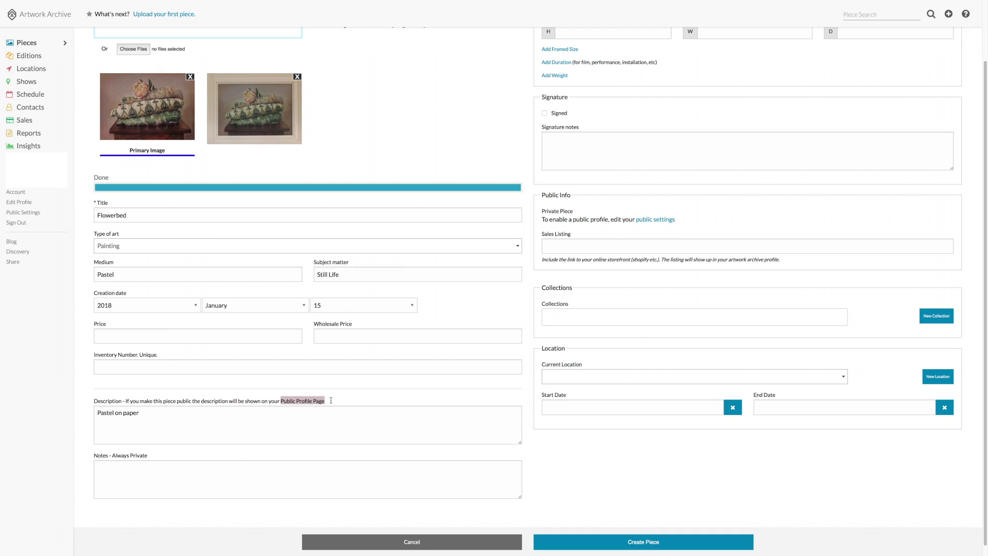
click(331, 400)
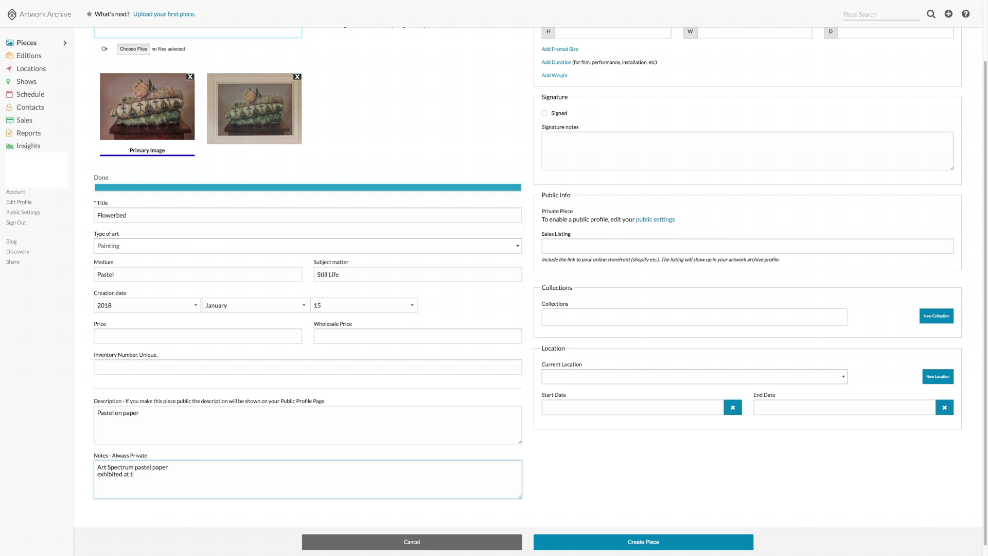
text(Society 2012)
scroll(550, 85, up, 3)
click(581, 96)
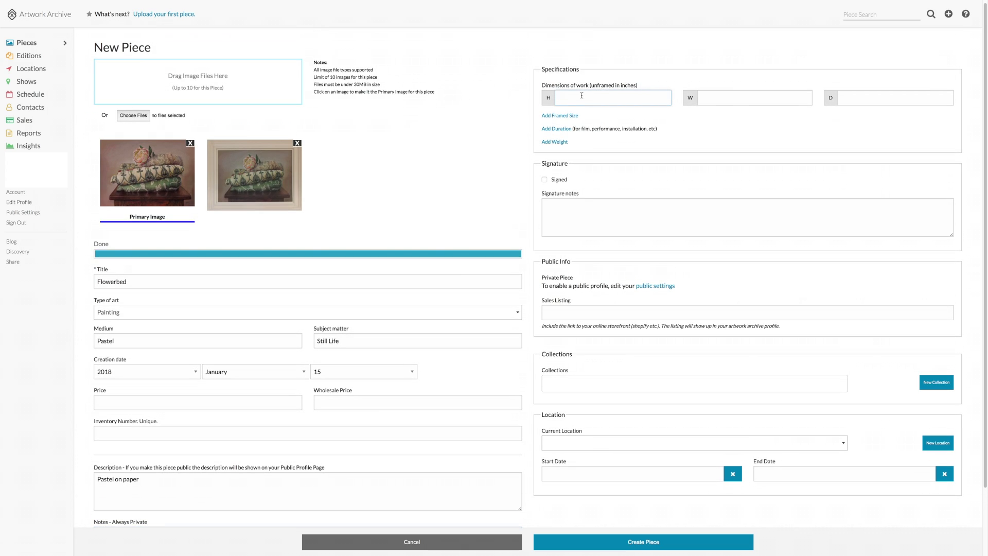
Enter 45 x 65 in dimensions, add a new '2018' collection, and create the Flowerbed piece.
click(714, 97)
scroll(555, 291, down, 3)
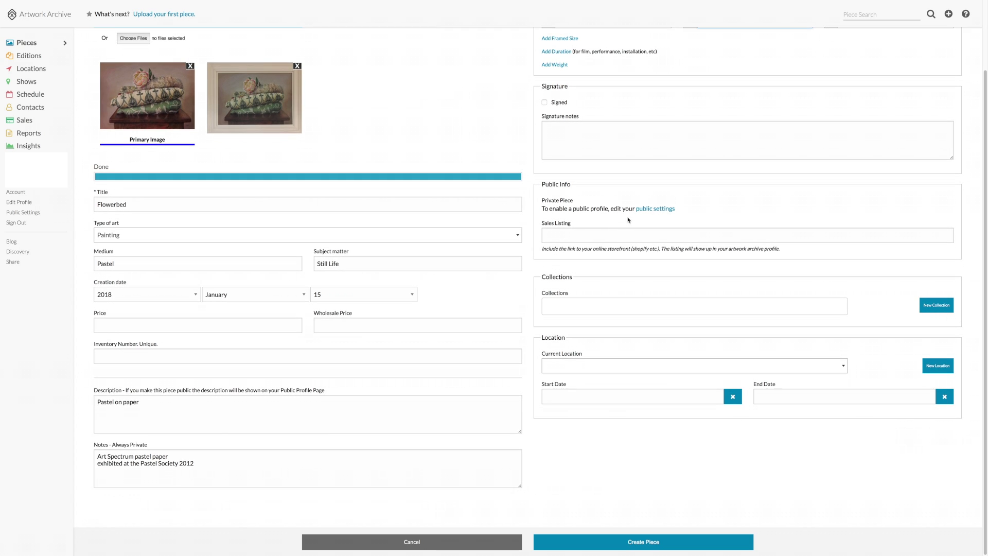
click(649, 208)
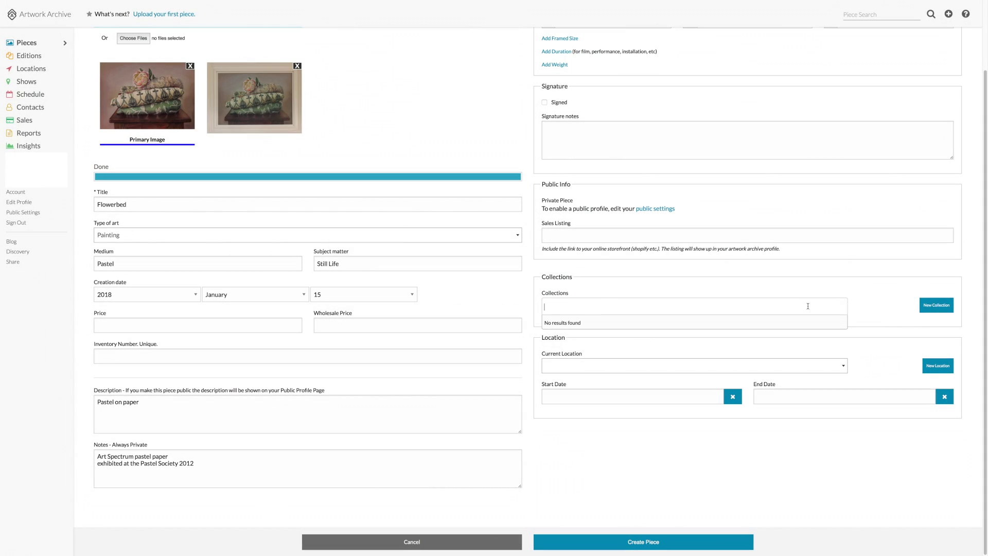
click(936, 304)
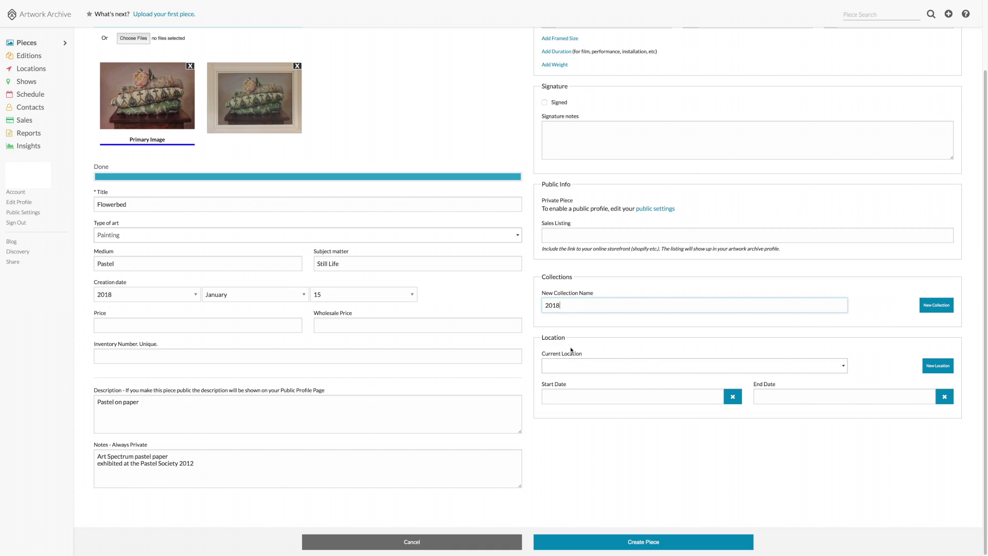
click(626, 541)
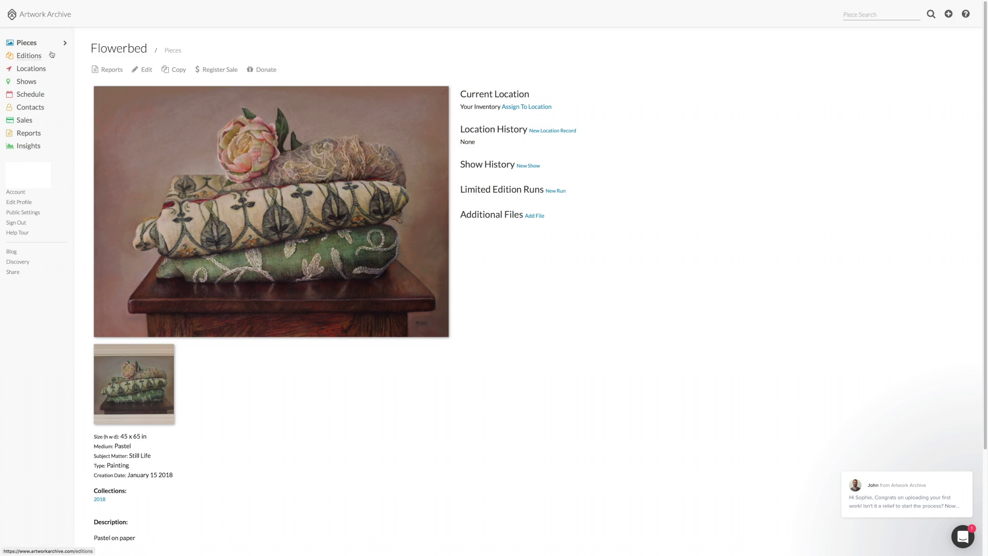
Go to the Pieces list to begin another new piece.
click(34, 45)
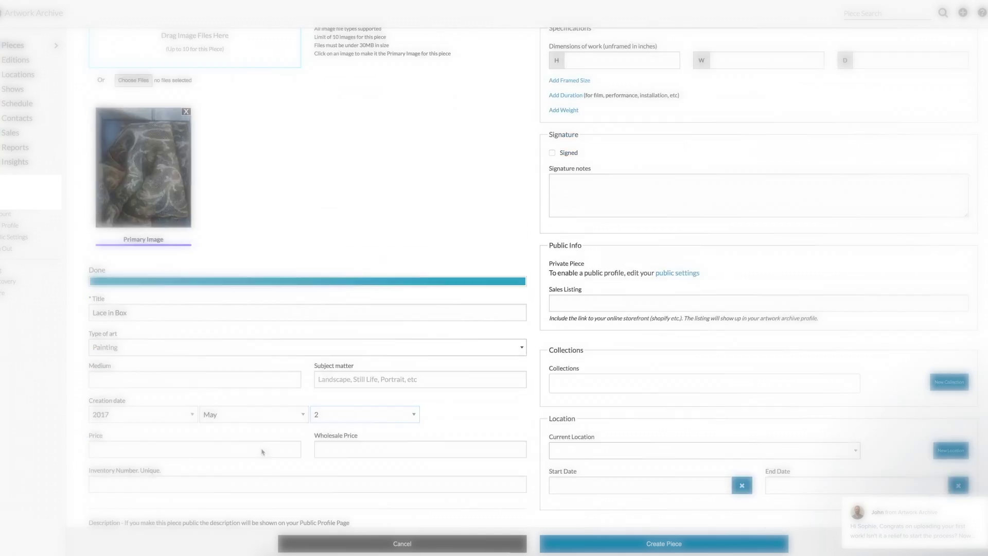
Enter Still Life as the subject matter and 500 as the price for Elizabeth's Dress.
scroll(343, 270, down, 3)
click(343, 270)
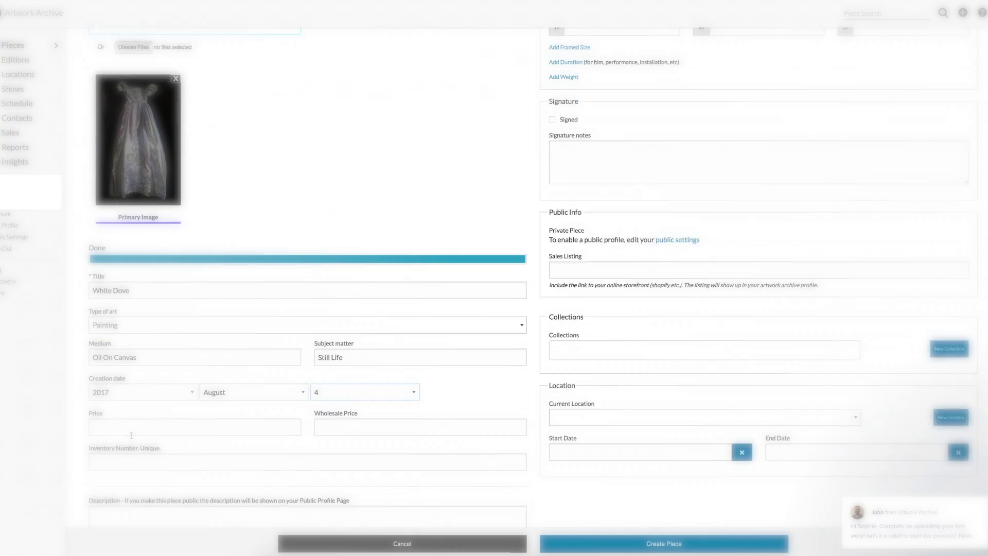
scroll(106, 305, down, 3)
click(106, 305)
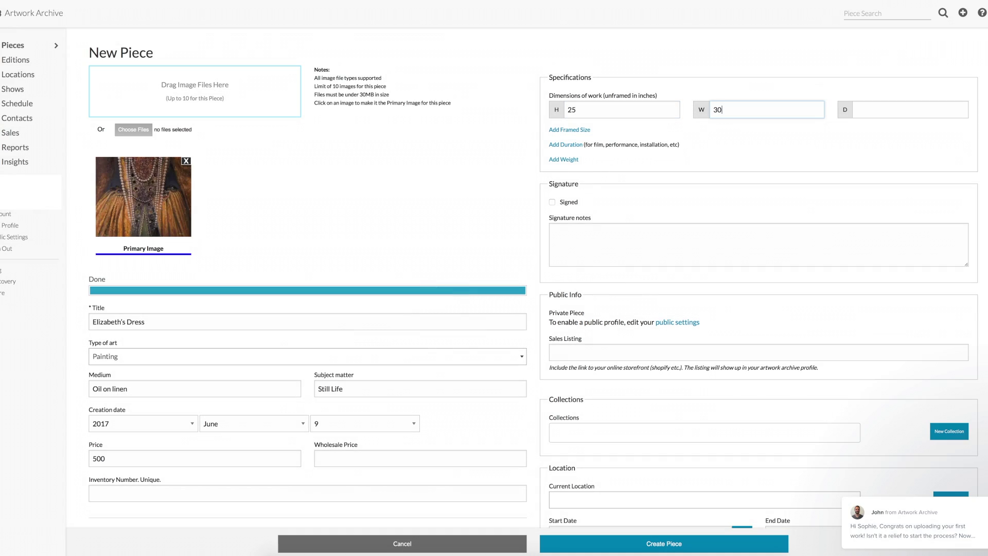
scroll(675, 255, down, 3)
scroll(659, 265, up, 3)
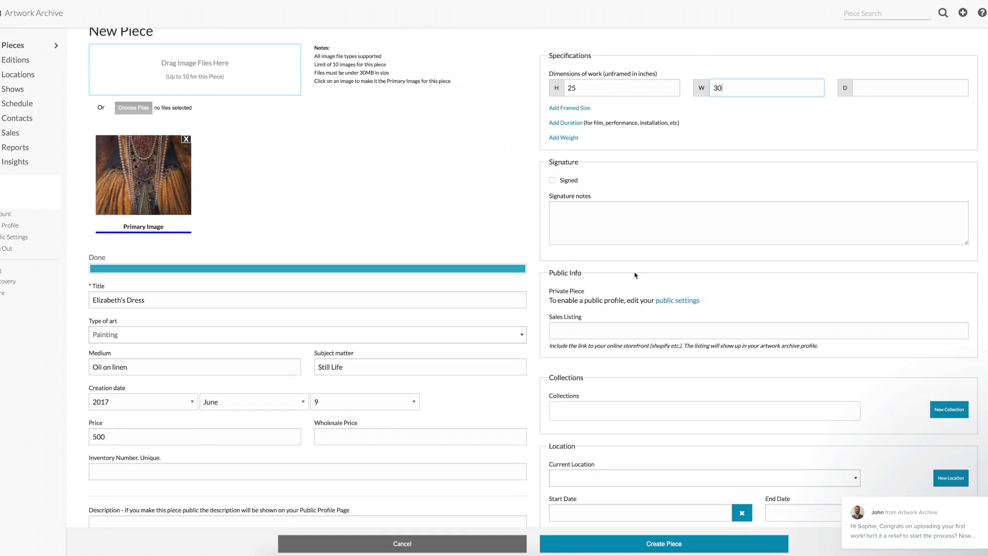
scroll(636, 275, down, 2)
scroll(636, 275, down, 1)
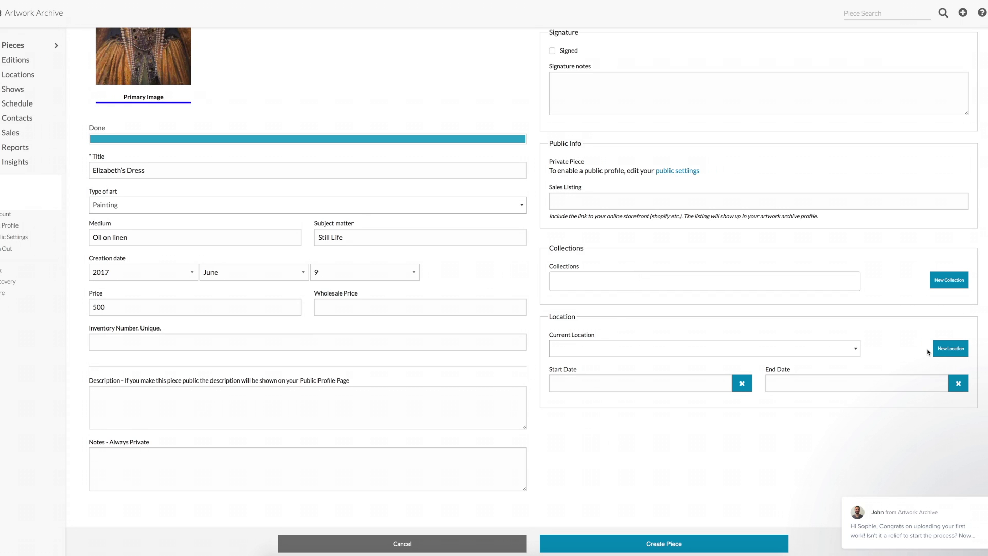
Add new location My Gallery from 5 Sep 2017 to 18 Jan 2018, then save the piece.
click(949, 349)
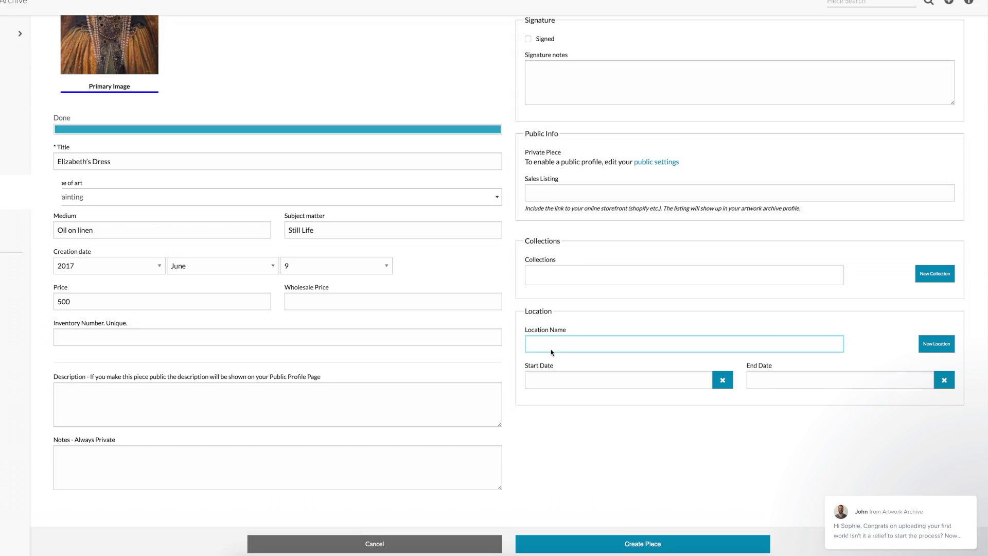
text(My Gal)
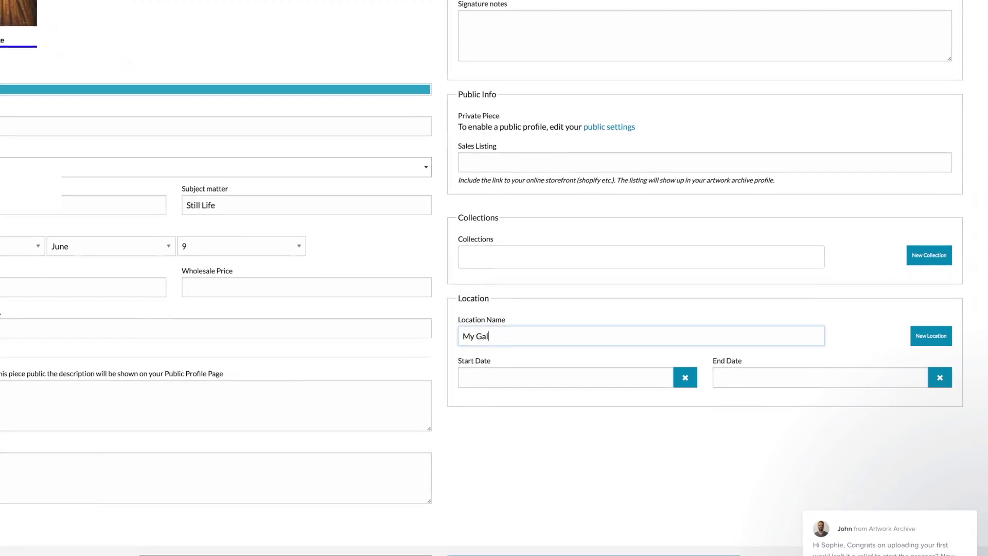
text(lery)
click(609, 381)
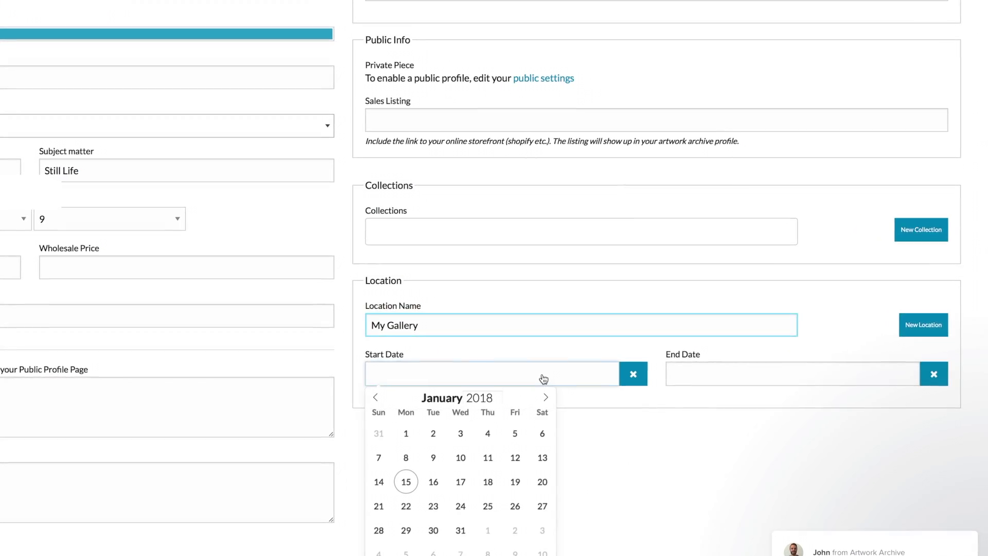
click(375, 397)
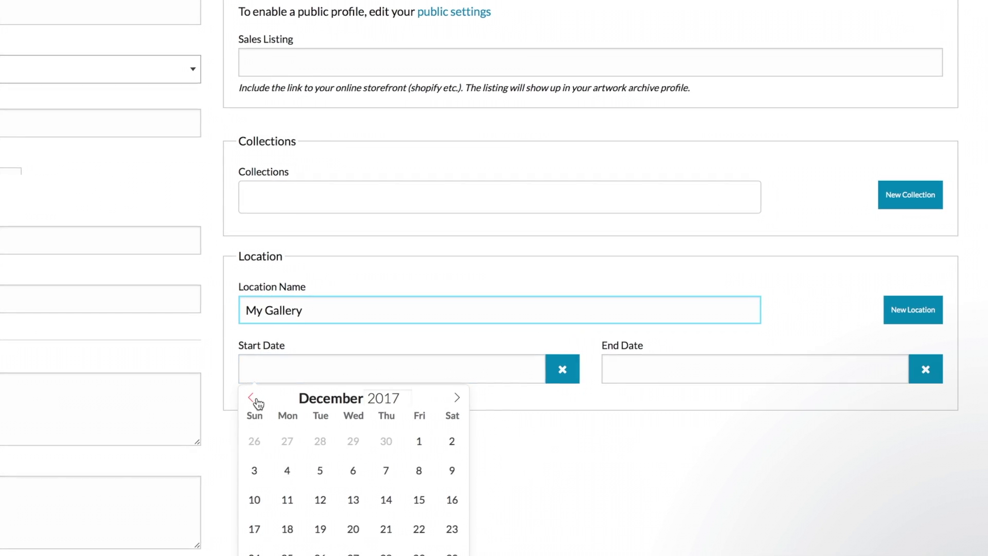
click(252, 398)
click(251, 398)
click(252, 398)
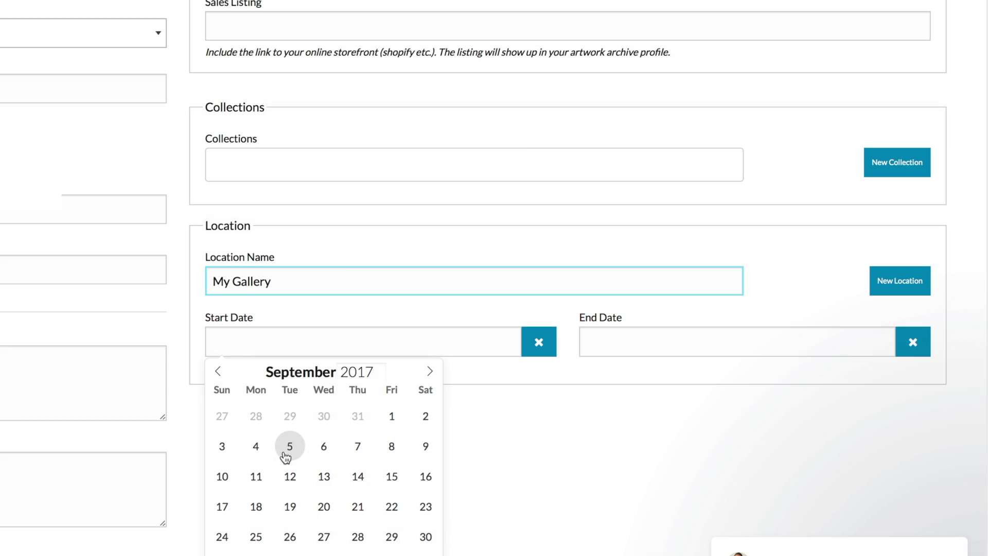
click(286, 456)
click(618, 359)
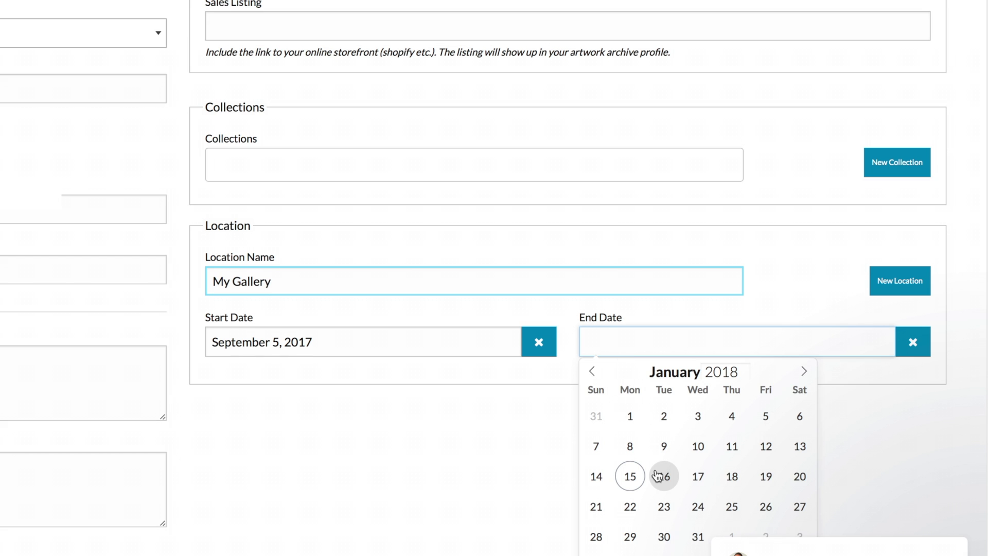
click(731, 476)
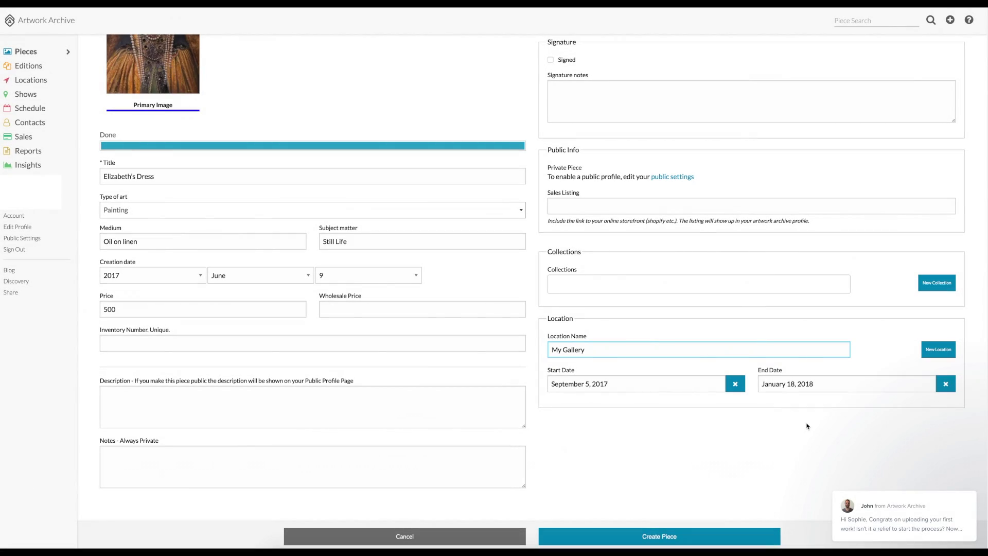
click(719, 535)
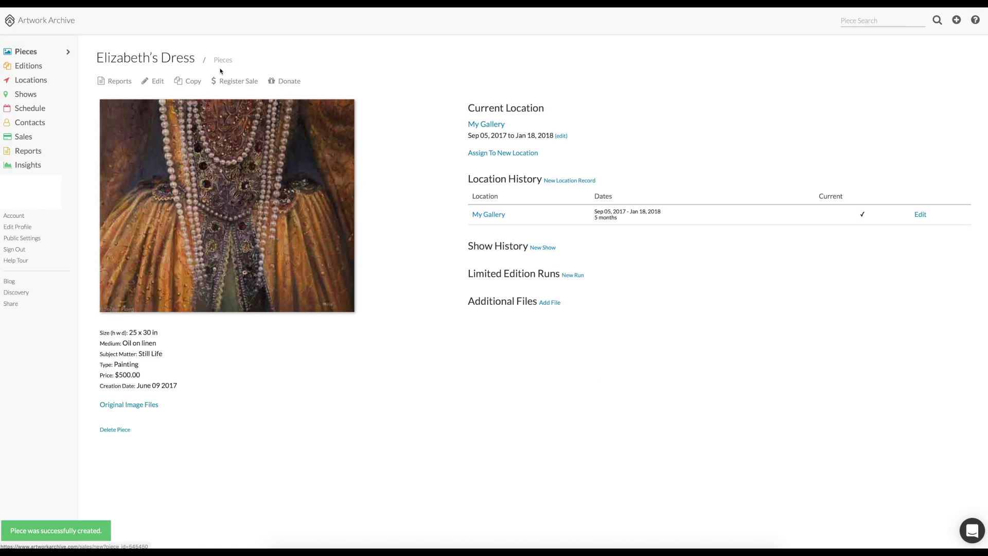
click(39, 54)
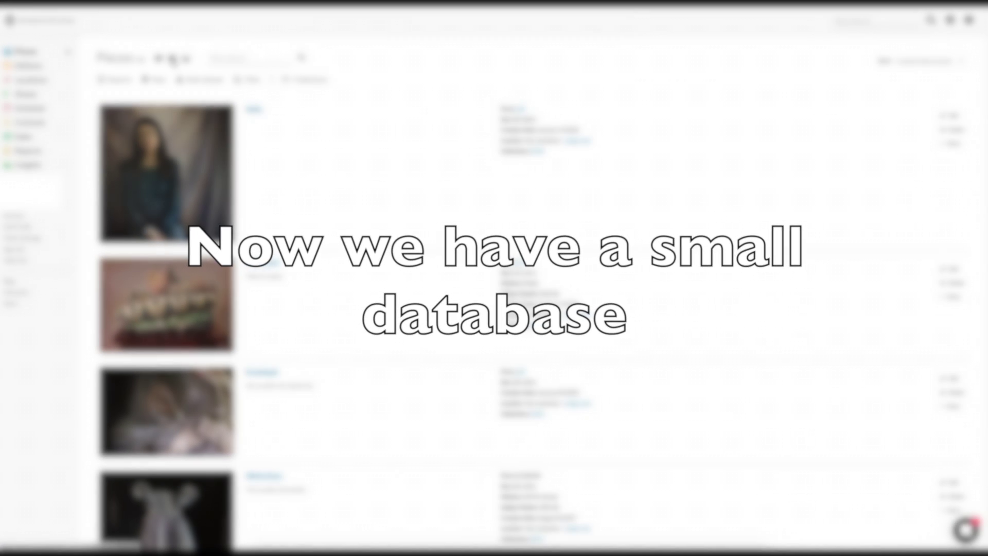
click(158, 60)
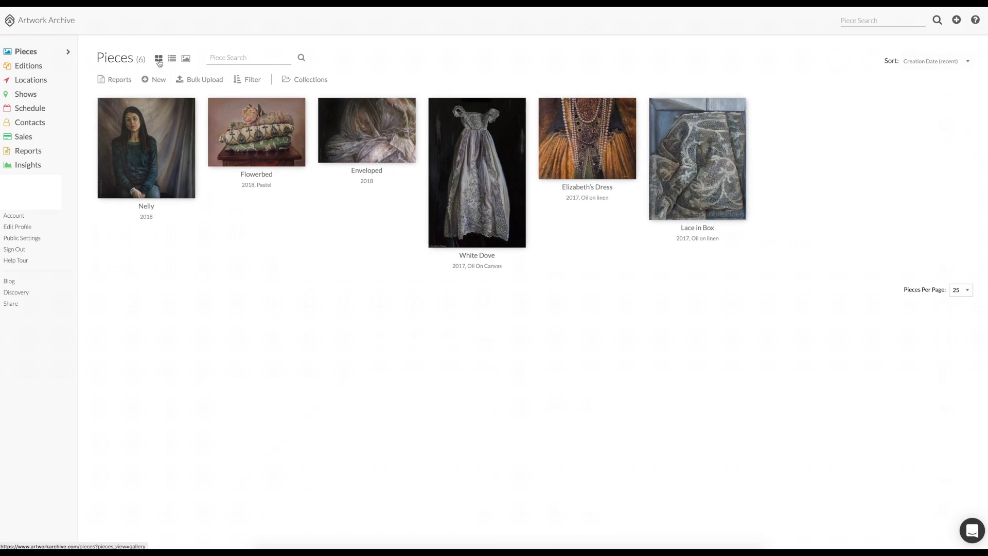
click(171, 60)
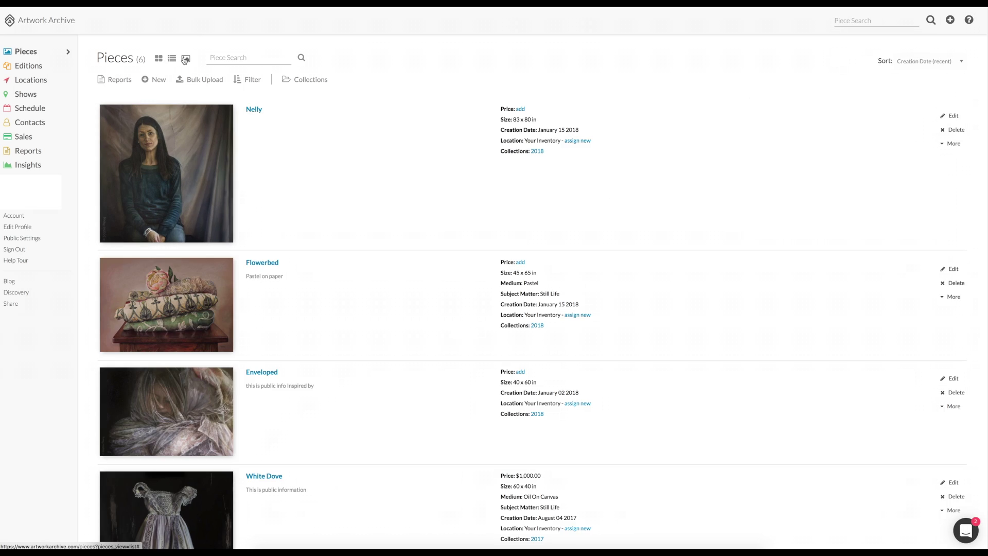
click(185, 60)
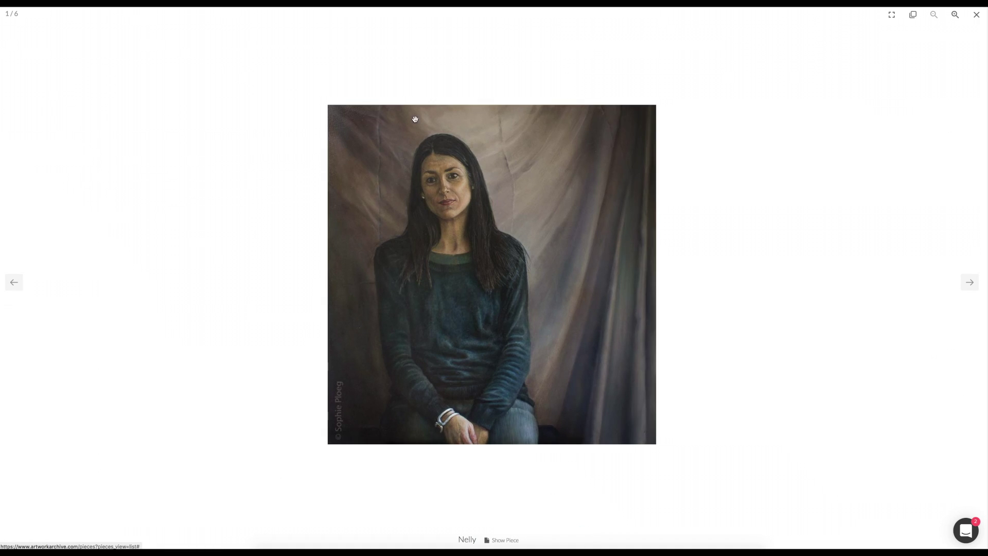
click(969, 282)
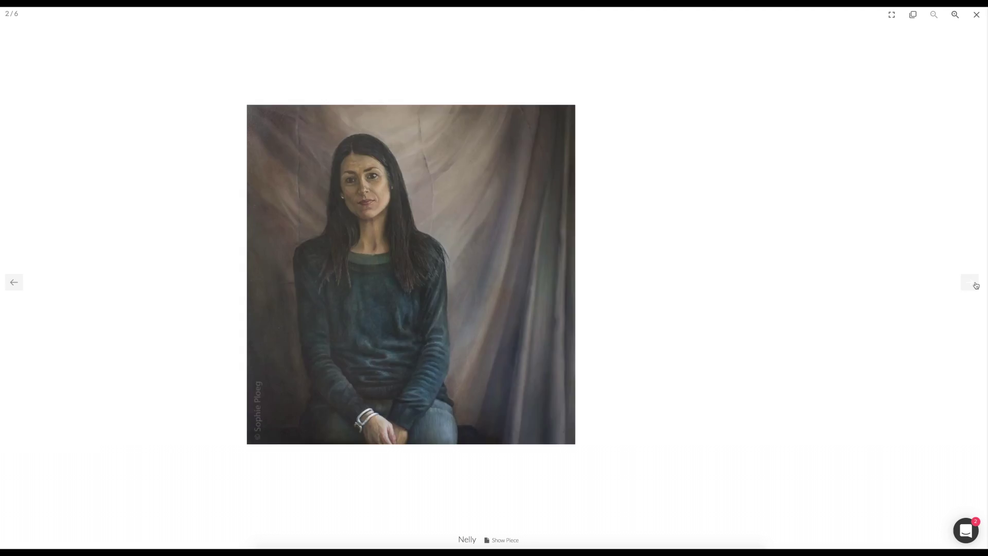
click(969, 282)
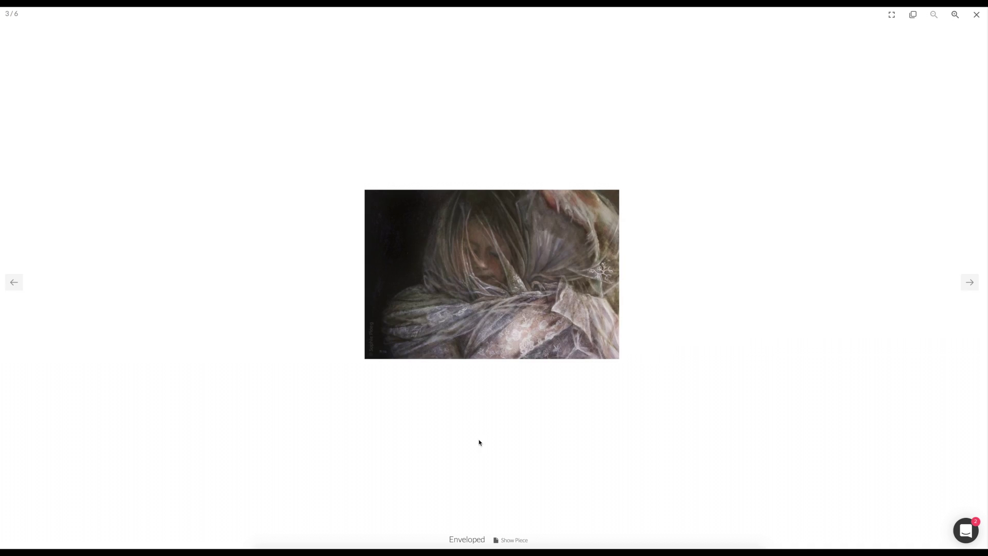
click(504, 539)
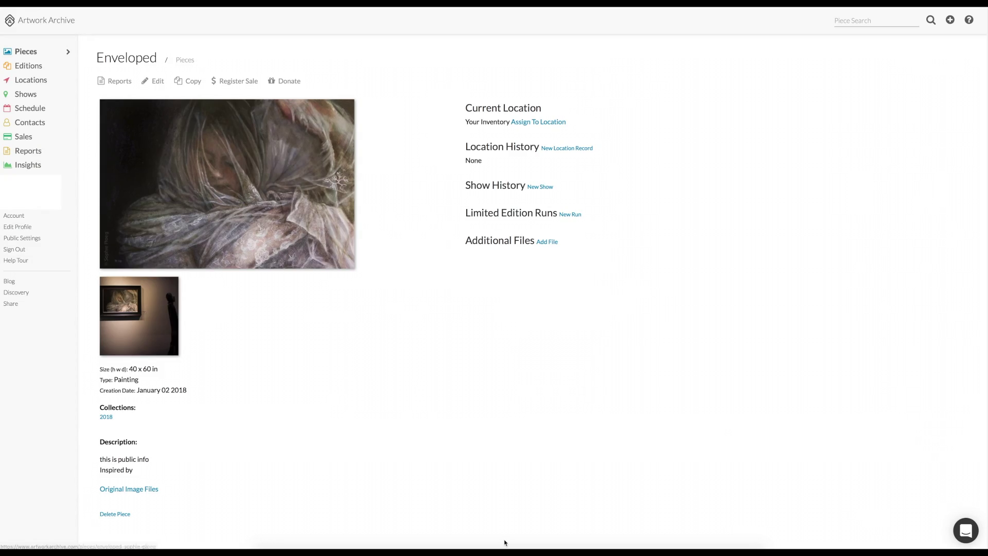
click(30, 54)
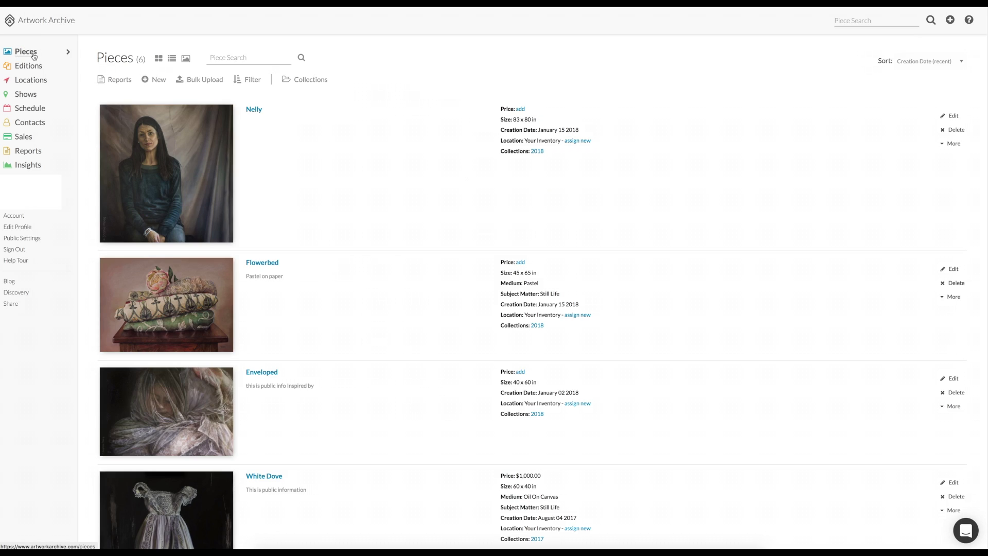
click(247, 81)
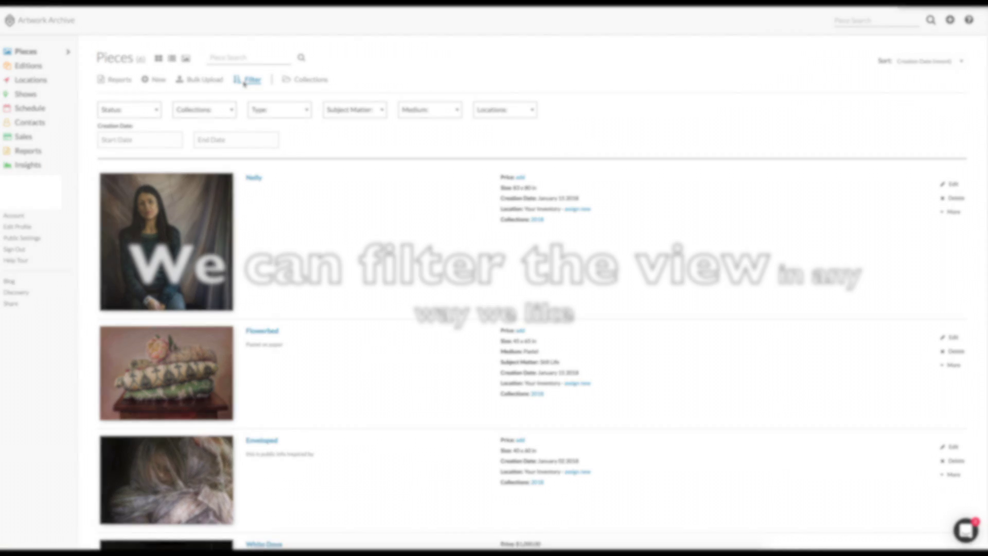
click(226, 110)
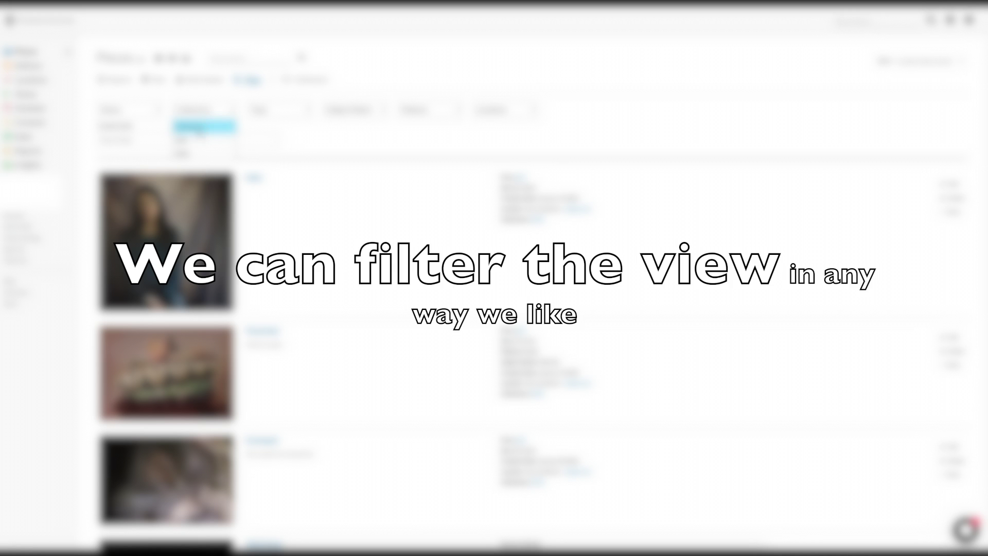
click(198, 139)
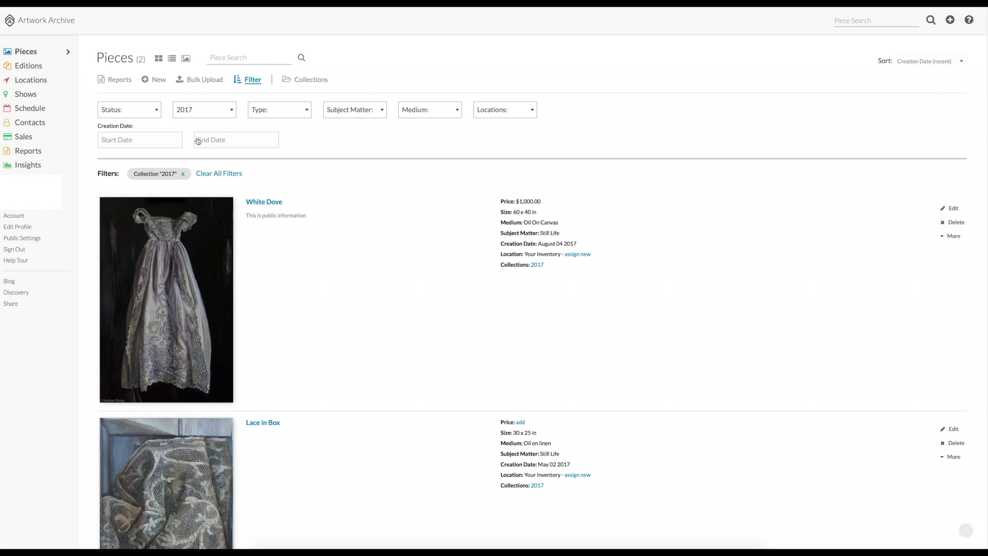
scroll(273, 183, down, 3)
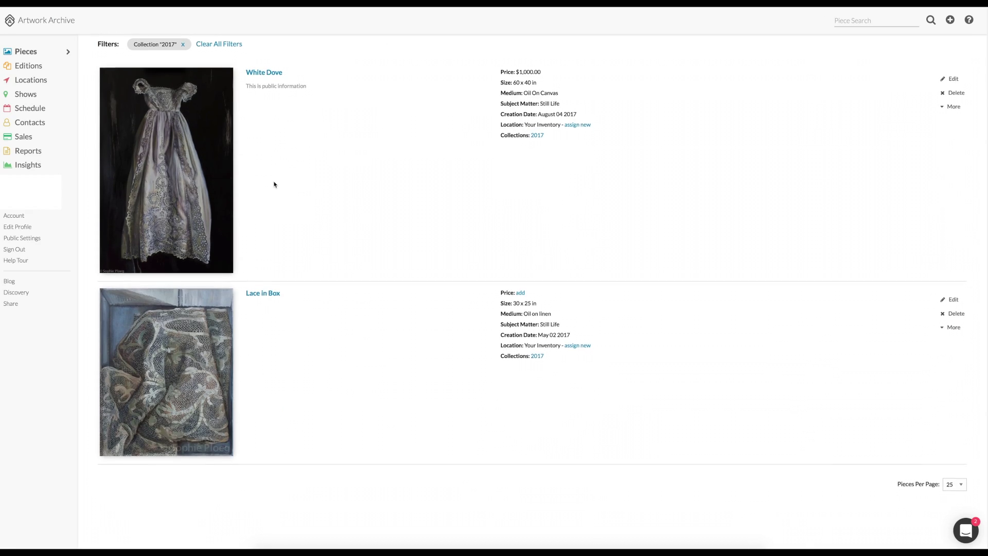
scroll(273, 183, up, 3)
click(217, 115)
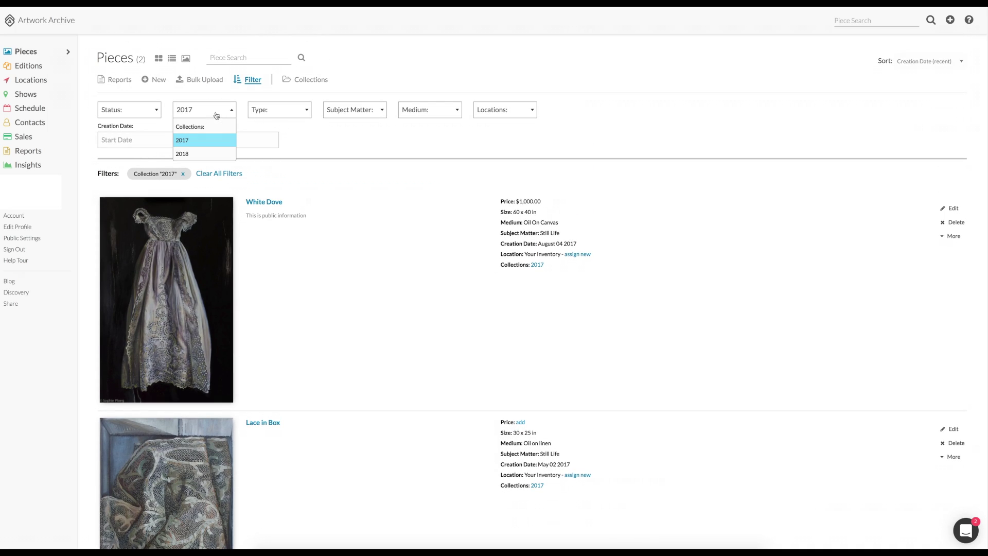
click(196, 151)
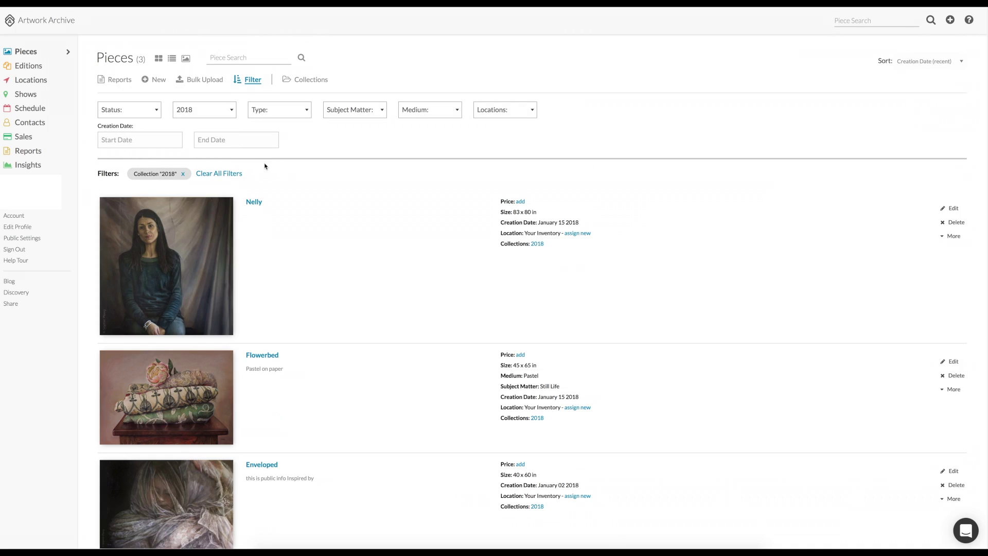
click(245, 81)
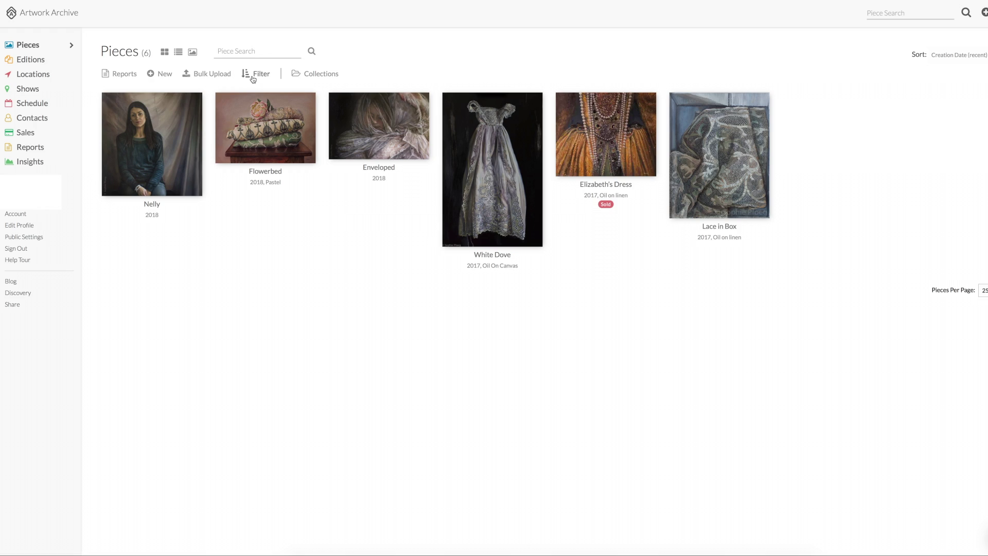
click(297, 76)
click(251, 73)
click(446, 105)
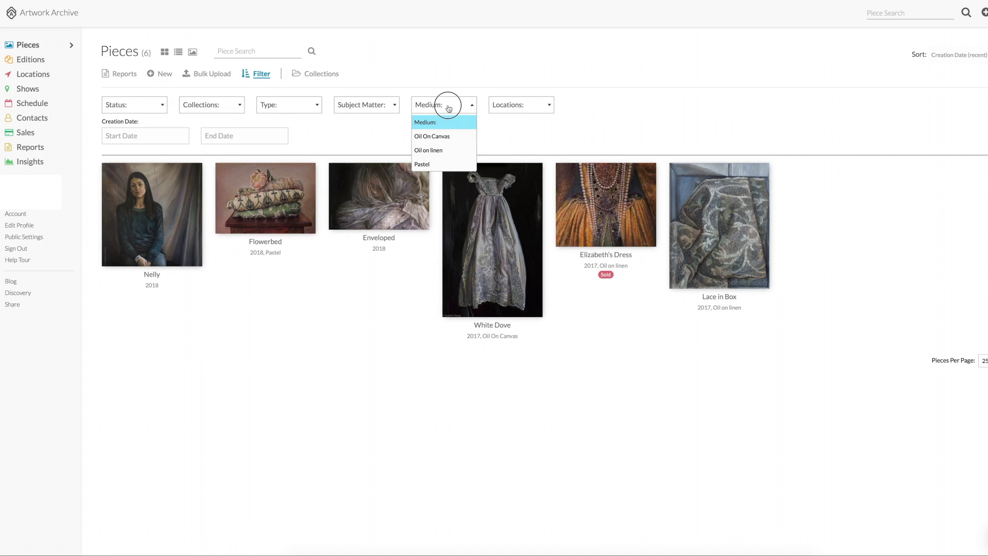
click(446, 159)
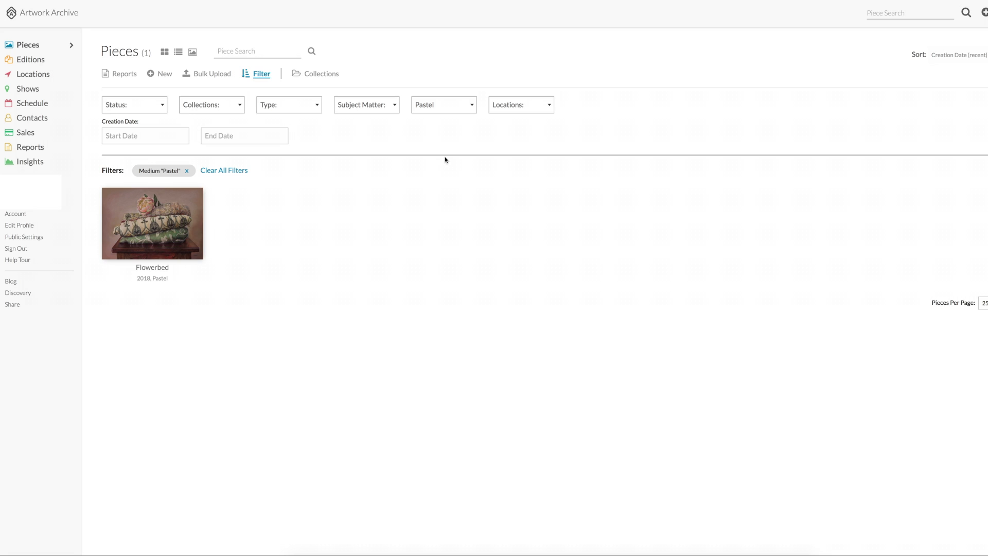
click(445, 104)
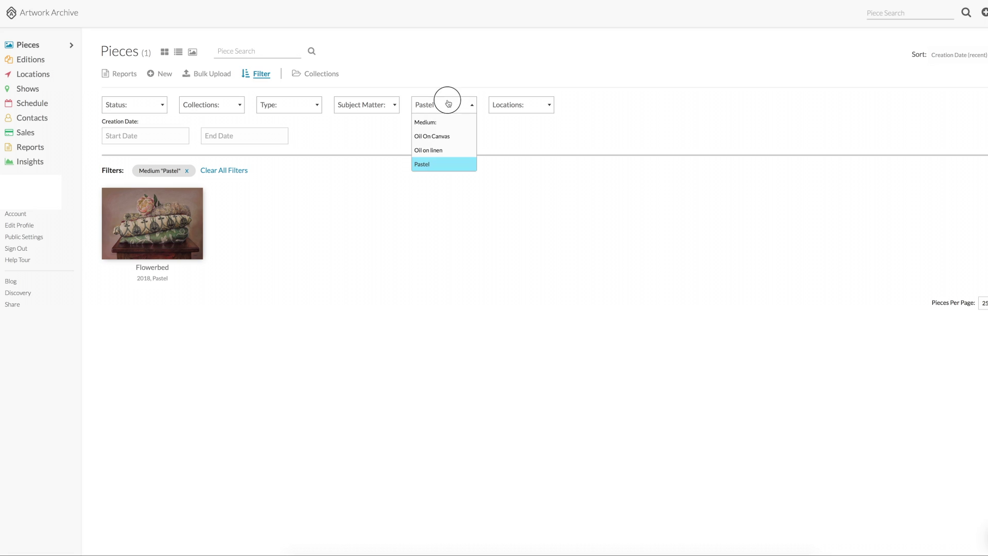
click(444, 150)
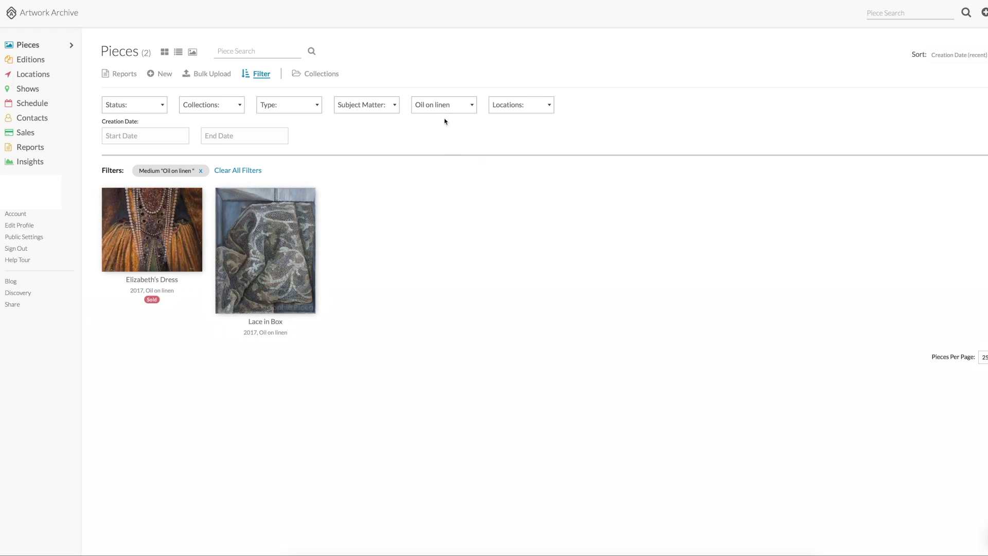
click(444, 106)
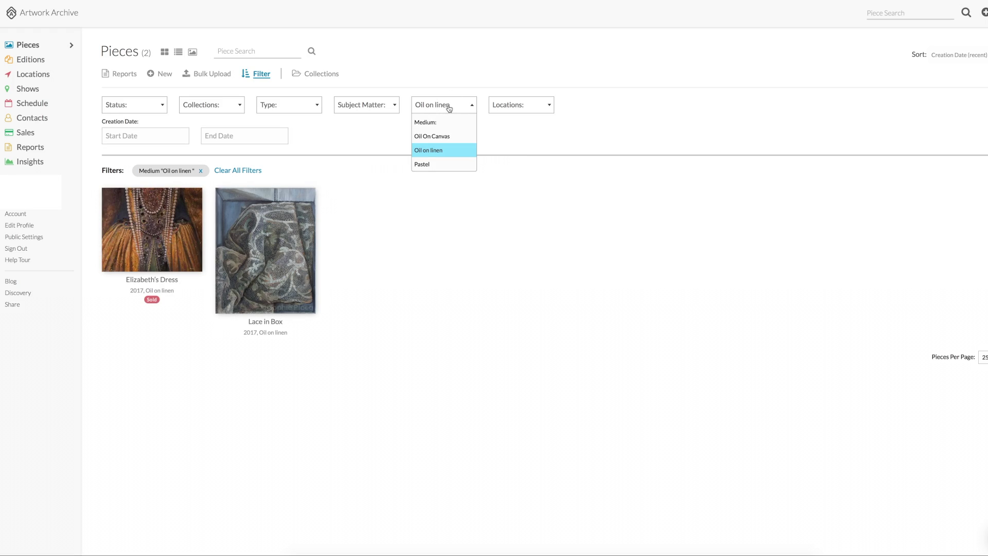
click(447, 138)
click(260, 74)
click(260, 74)
click(375, 105)
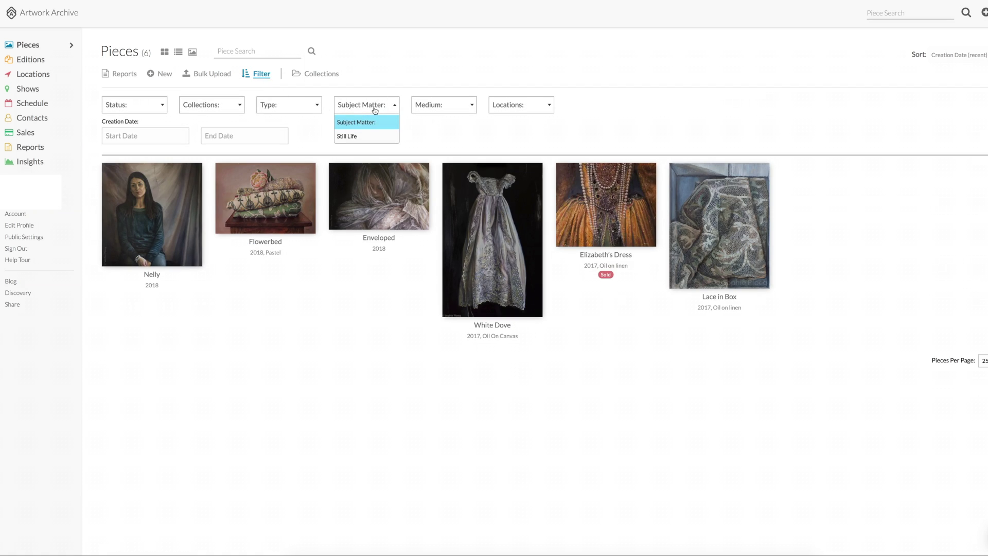
click(368, 137)
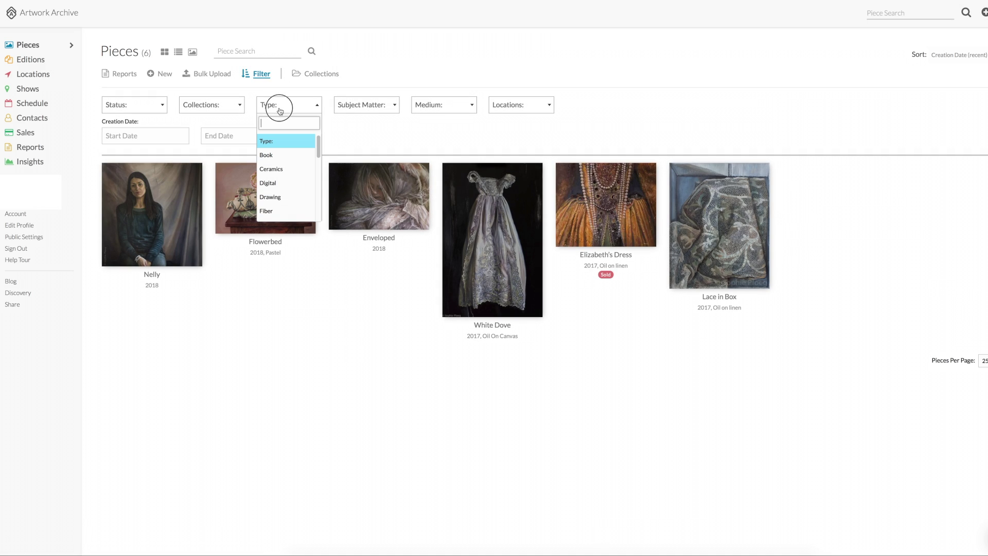
scroll(285, 154, down, 4)
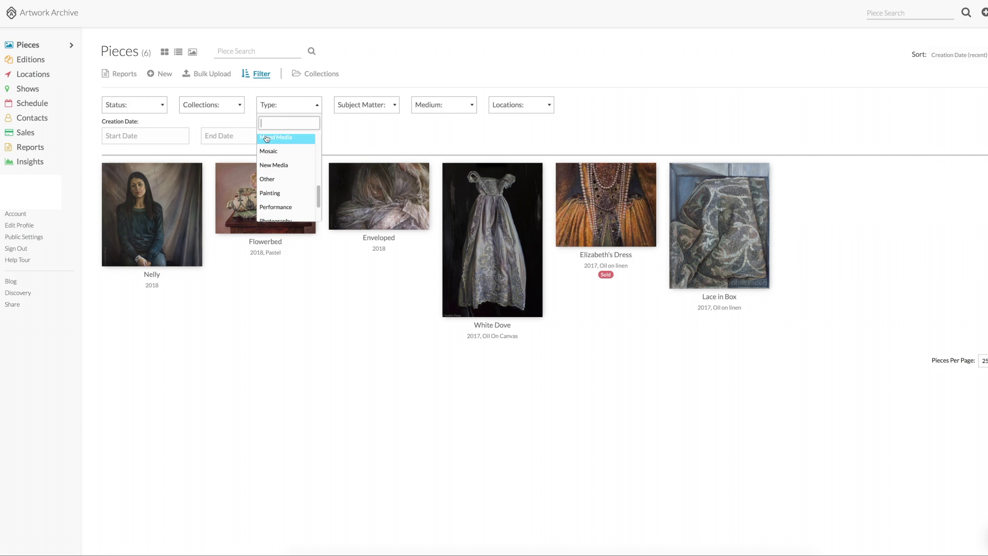
click(230, 109)
click(236, 108)
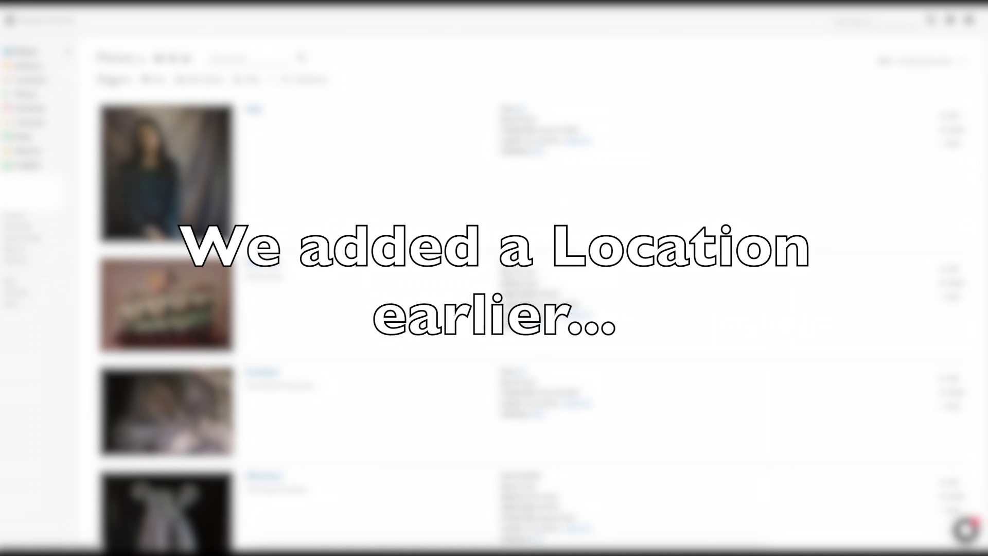
click(37, 79)
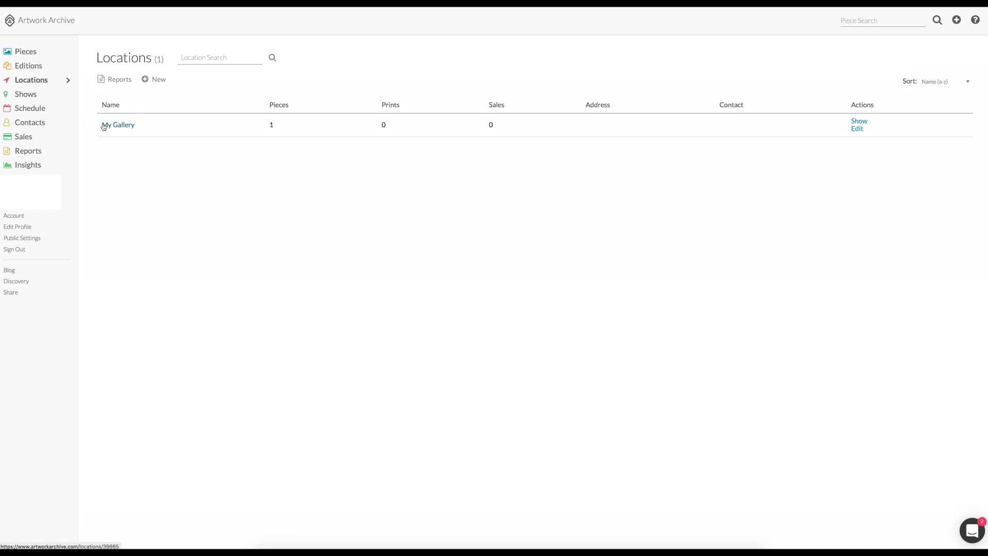
click(104, 126)
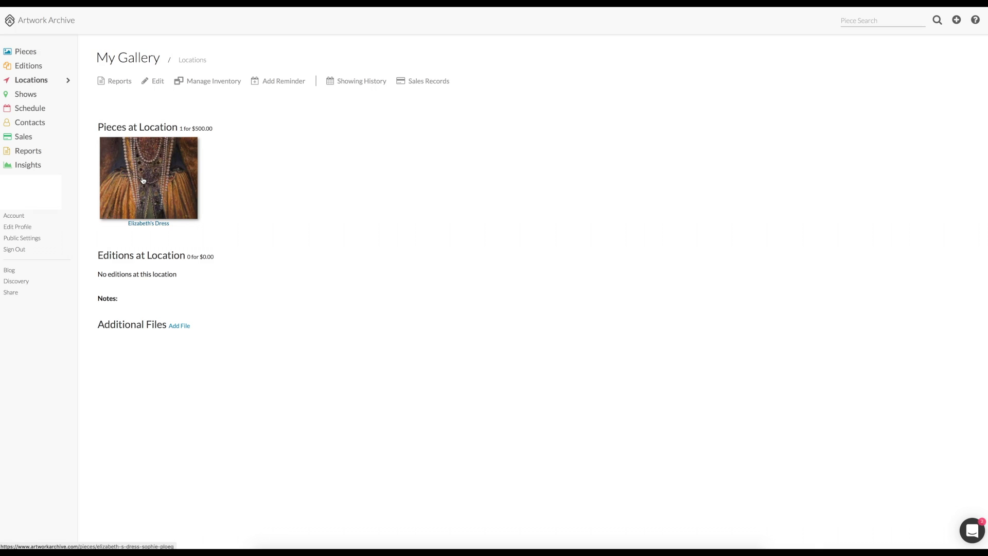
click(28, 54)
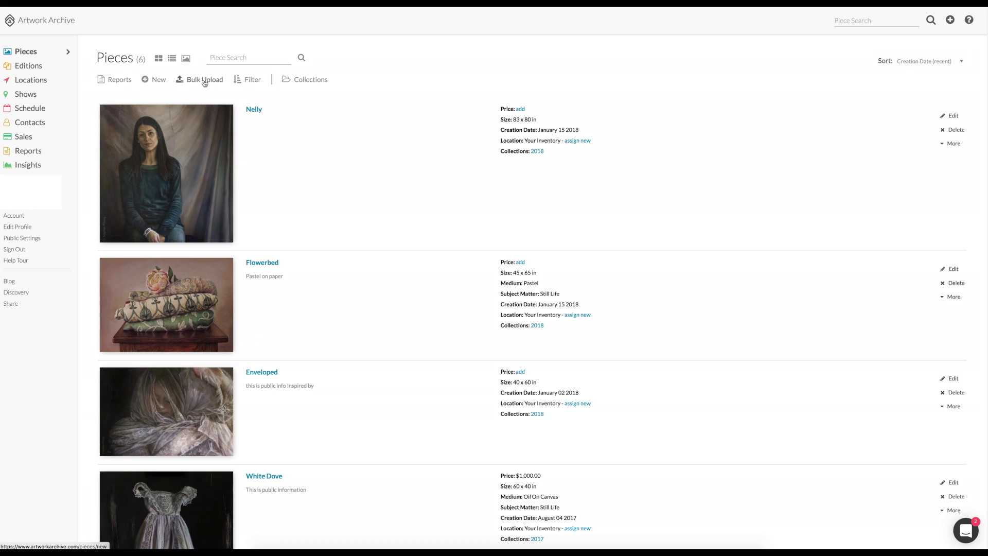
click(246, 81)
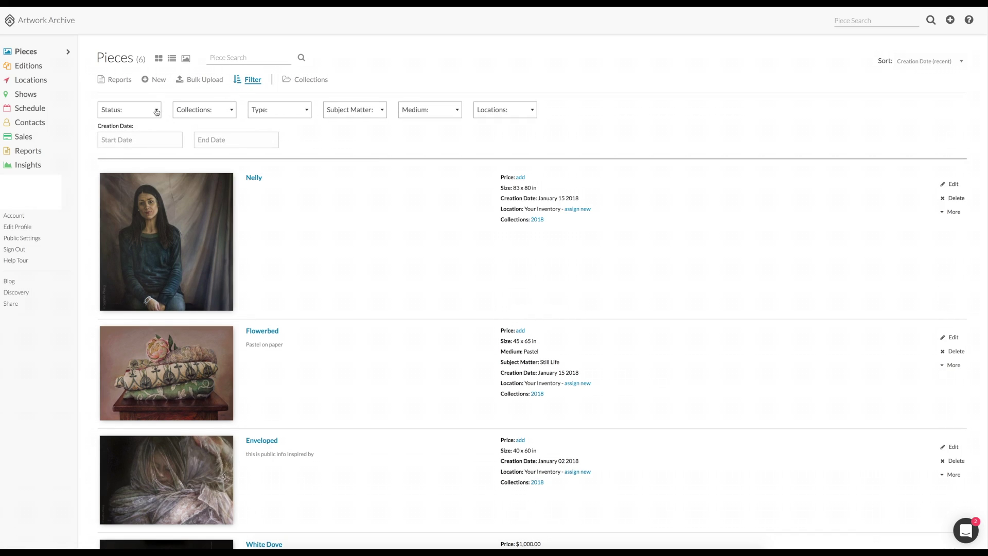
Filter the Pieces list by In Location status, then return to the full list.
click(156, 111)
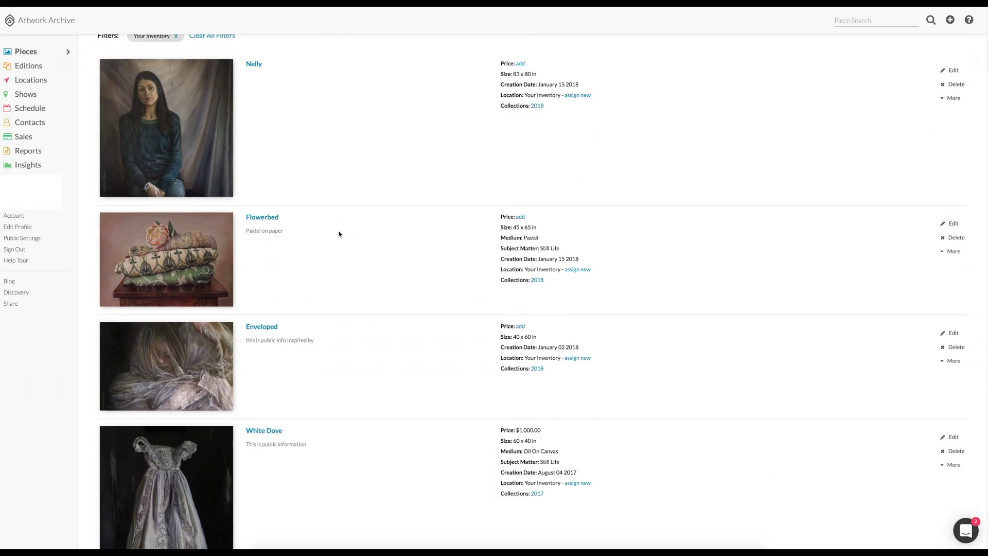
scroll(339, 234, up, 5)
scroll(339, 234, up, 4)
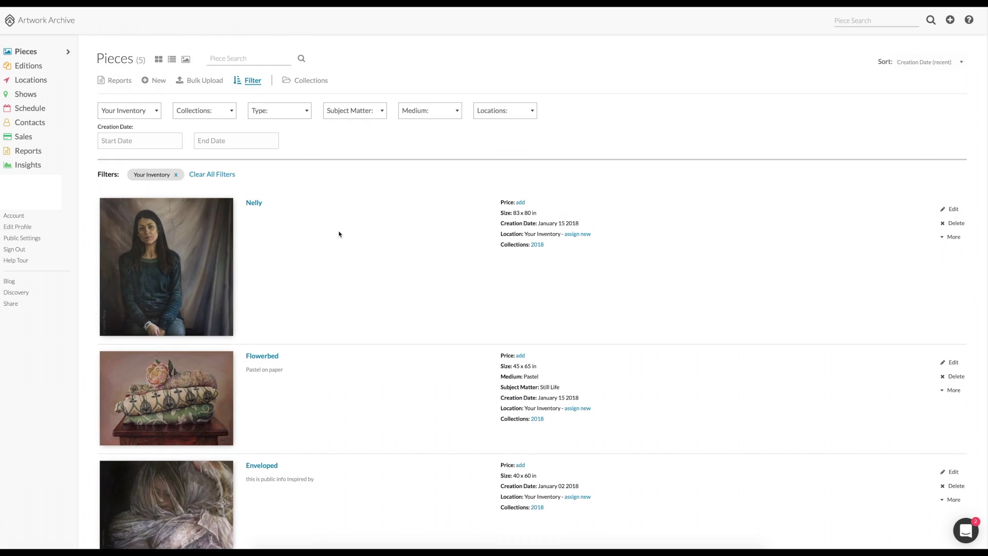
click(149, 110)
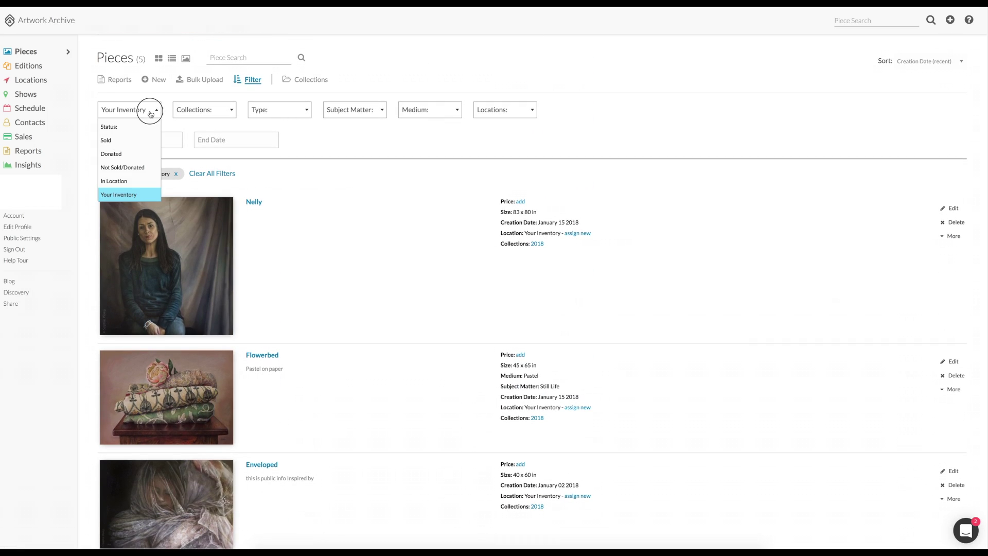
click(135, 181)
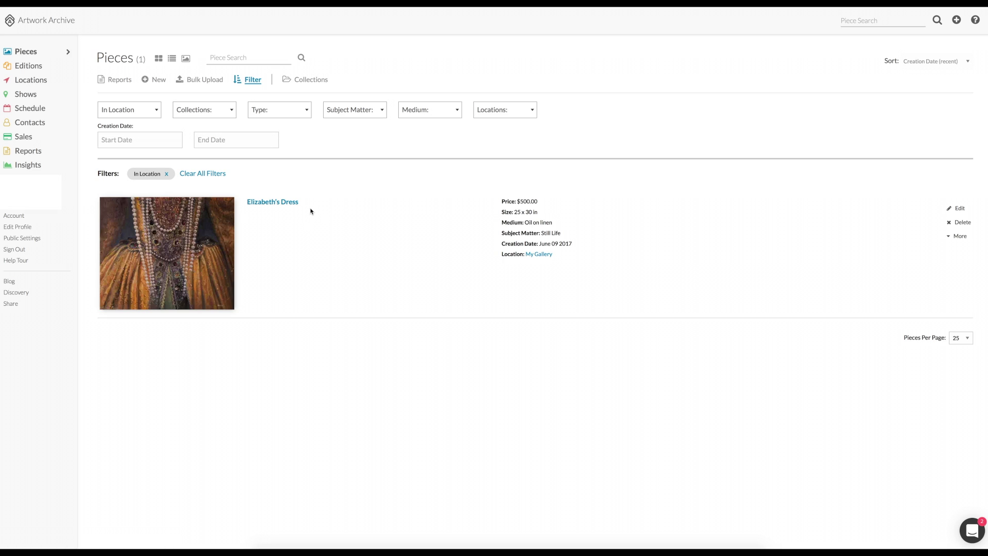
click(30, 55)
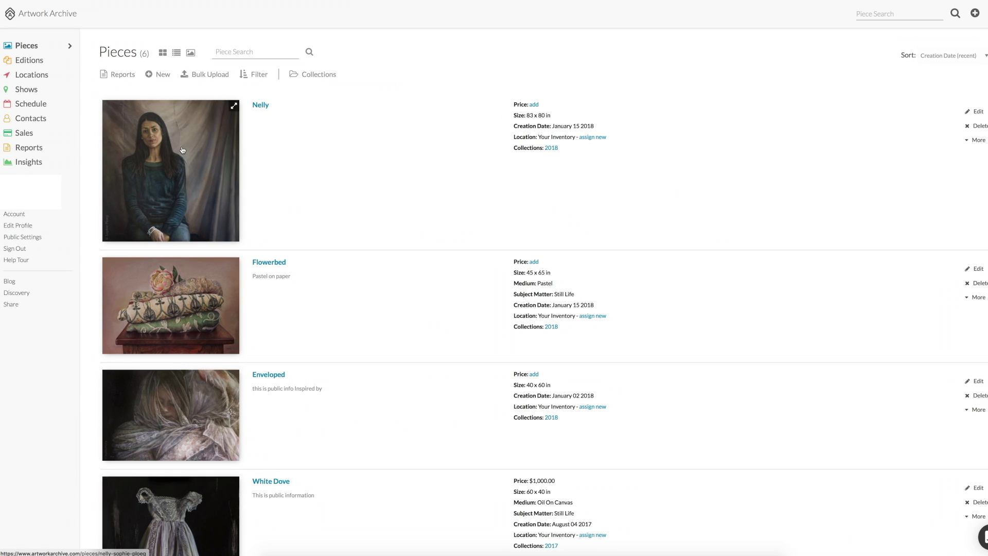
Open Elizabeth's Dress from the Pieces list and start recording a new sale for it.
scroll(182, 150, down, 10)
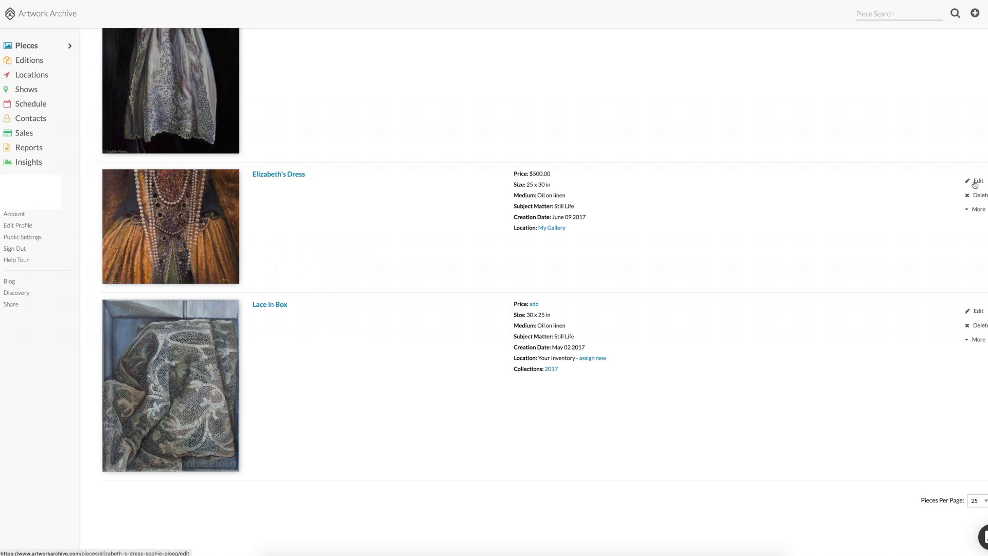
click(967, 210)
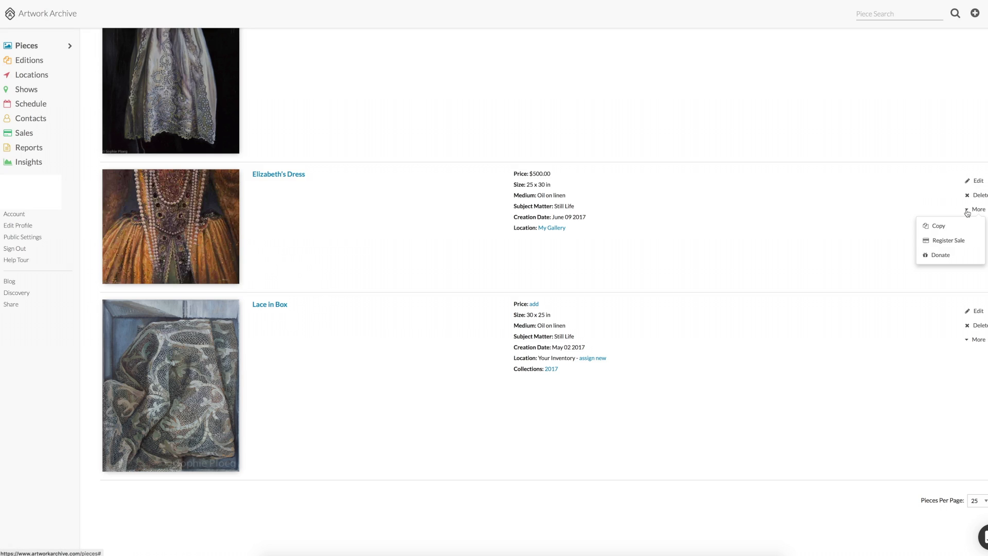
click(925, 206)
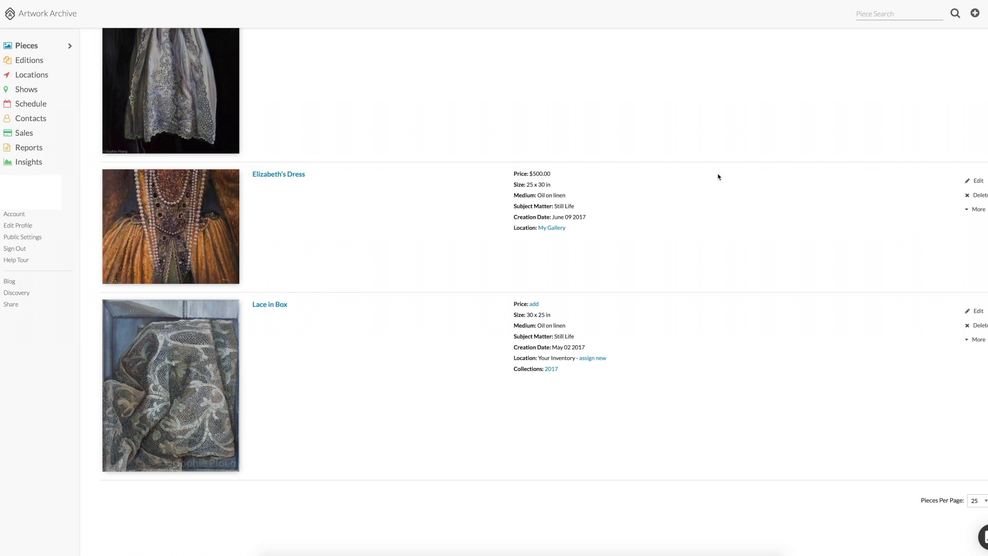
click(188, 195)
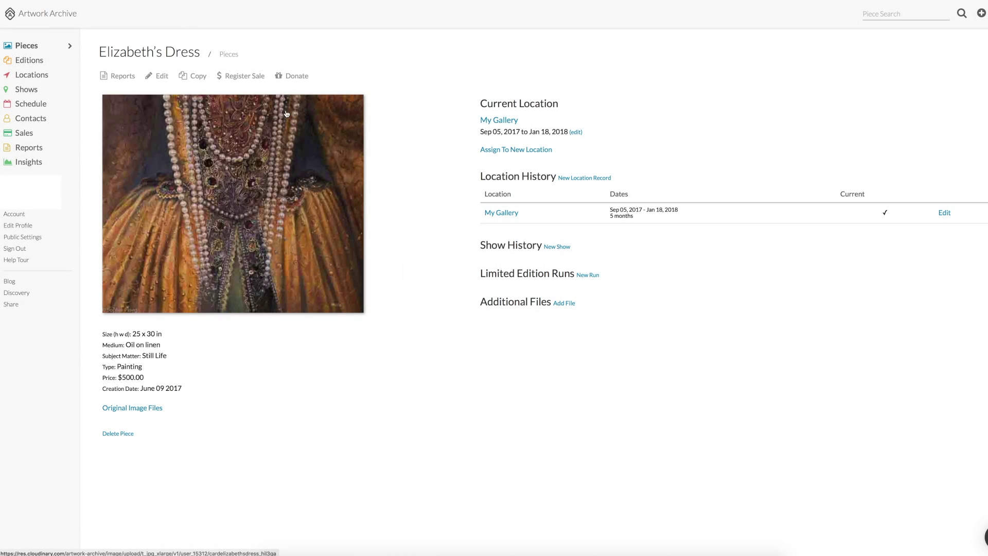
click(244, 76)
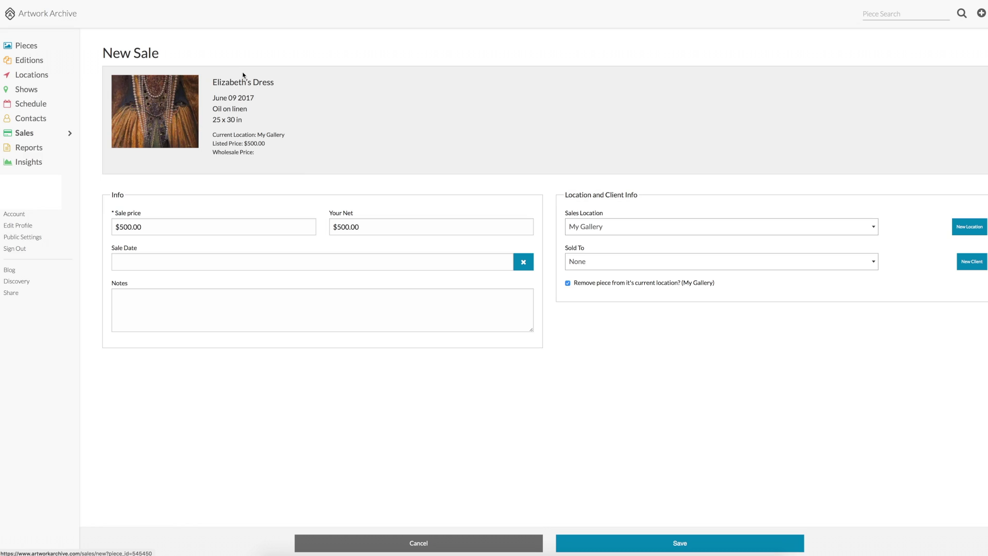
Set the sale's net amount to 250 and the sale date to January 14, 2018.
click(342, 228)
triple_click(367, 228)
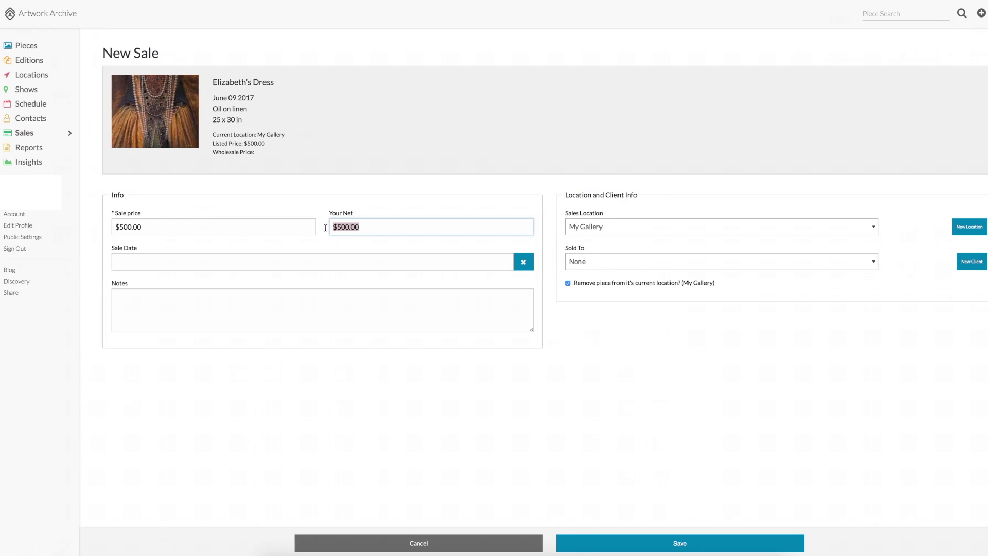
text(250)
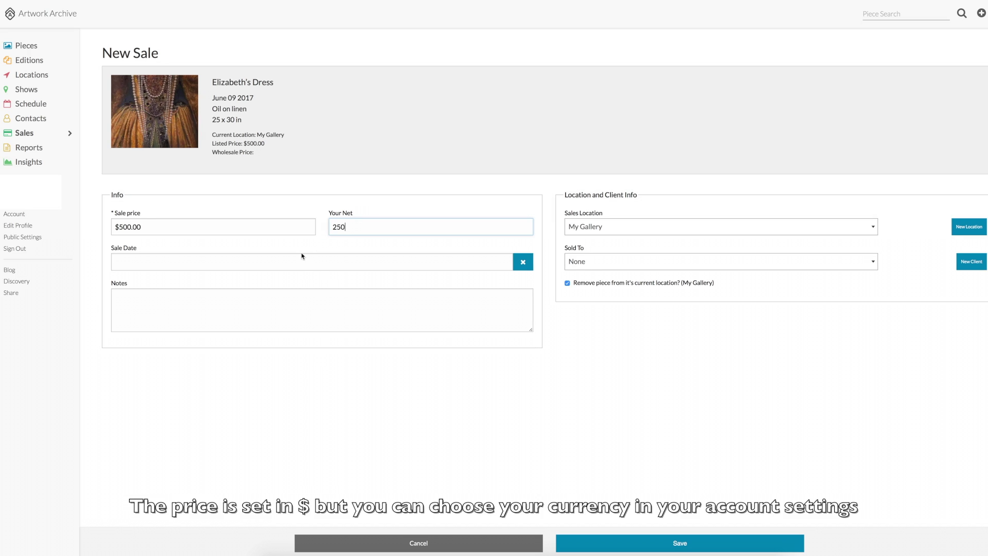
click(431, 263)
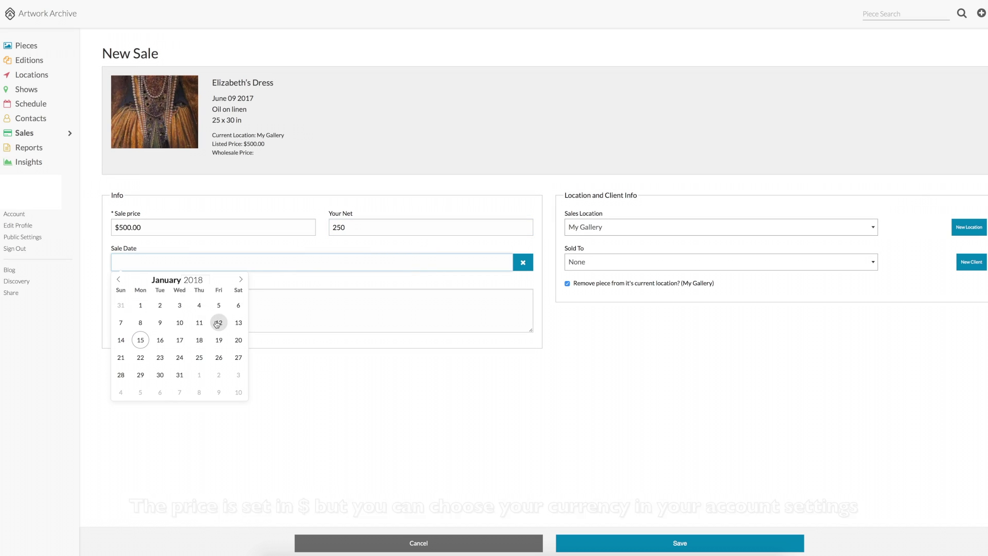
click(121, 339)
Add the note 'Sold to my biggest fan', keep Sold To as None, and save the sale.
click(138, 328)
text(S)
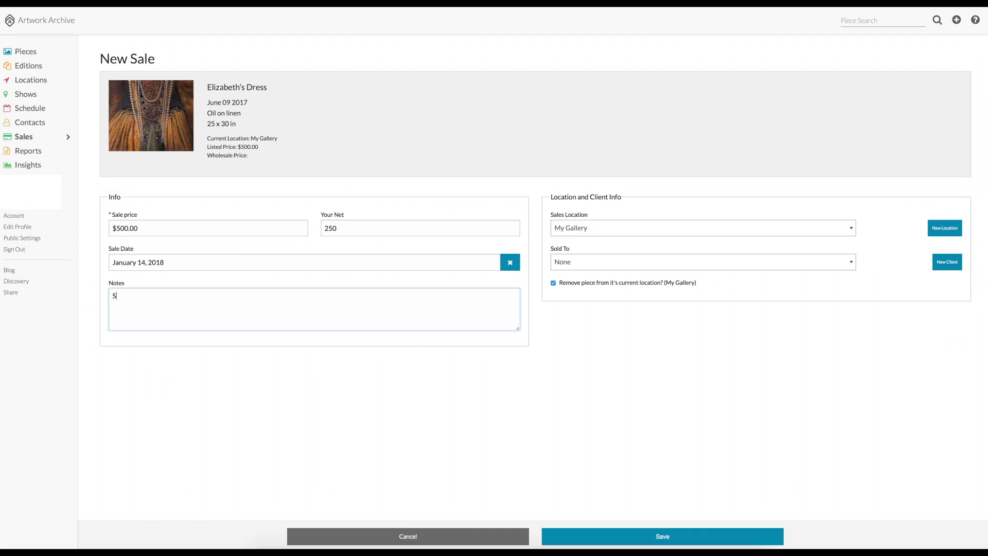
text(old to my biggest fan)
click(566, 269)
click(568, 275)
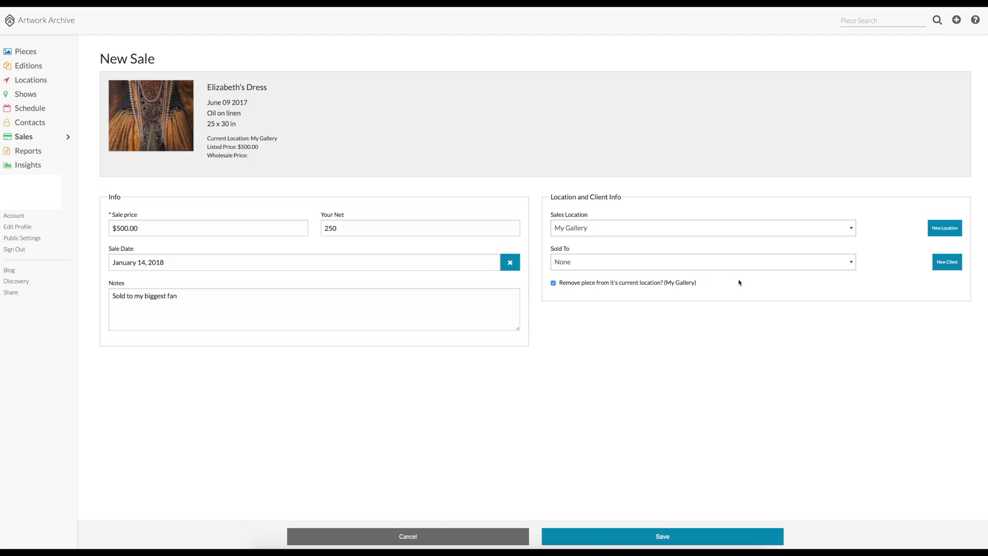
click(656, 537)
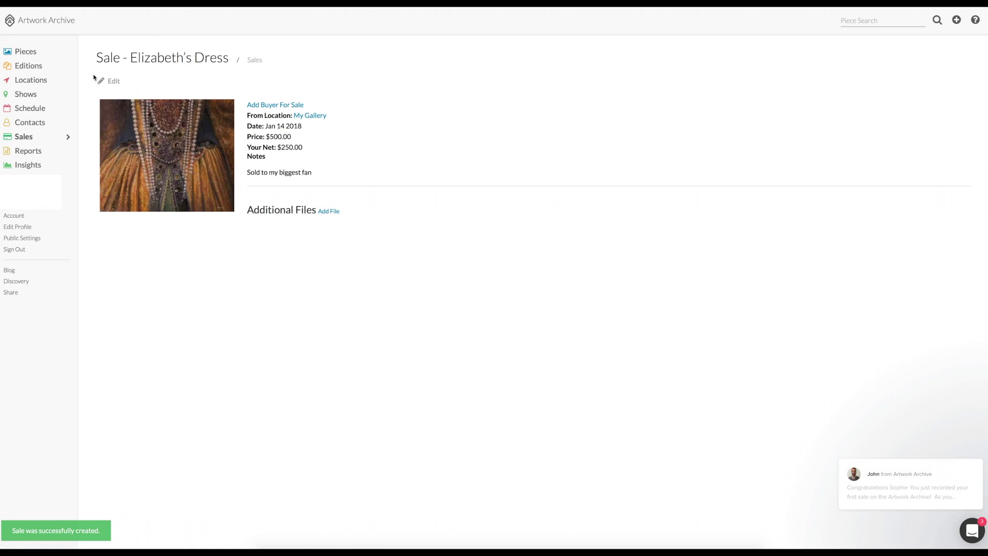
click(40, 54)
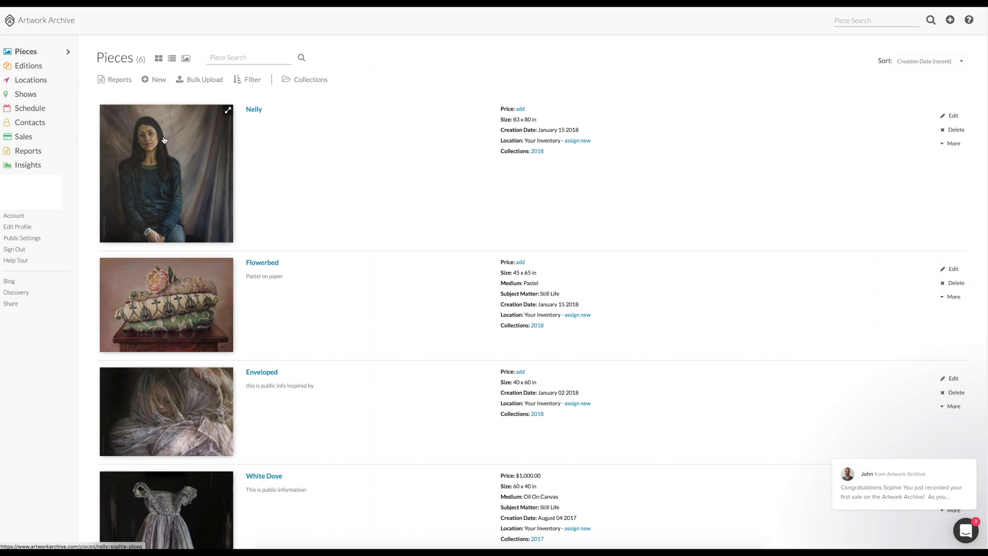
Dismiss the chat notification and switch the Pieces list to the image grid view.
scroll(245, 196, down, 7)
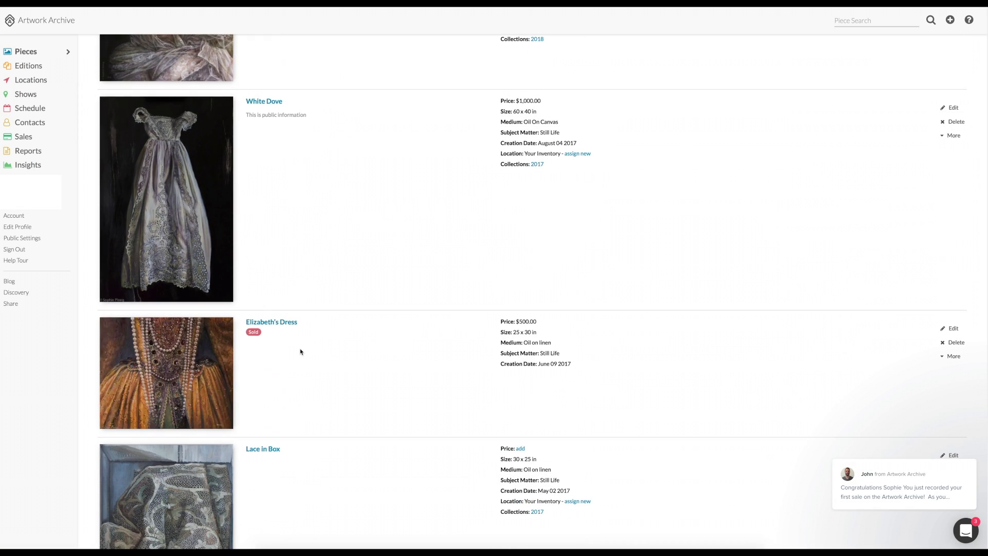
scroll(301, 353, down, 1)
scroll(301, 353, up, 8)
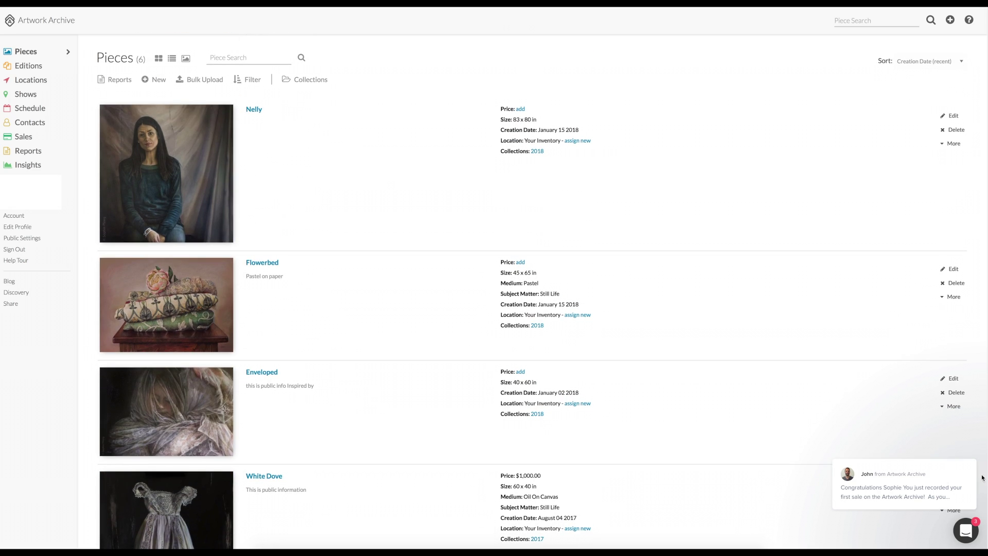
click(964, 448)
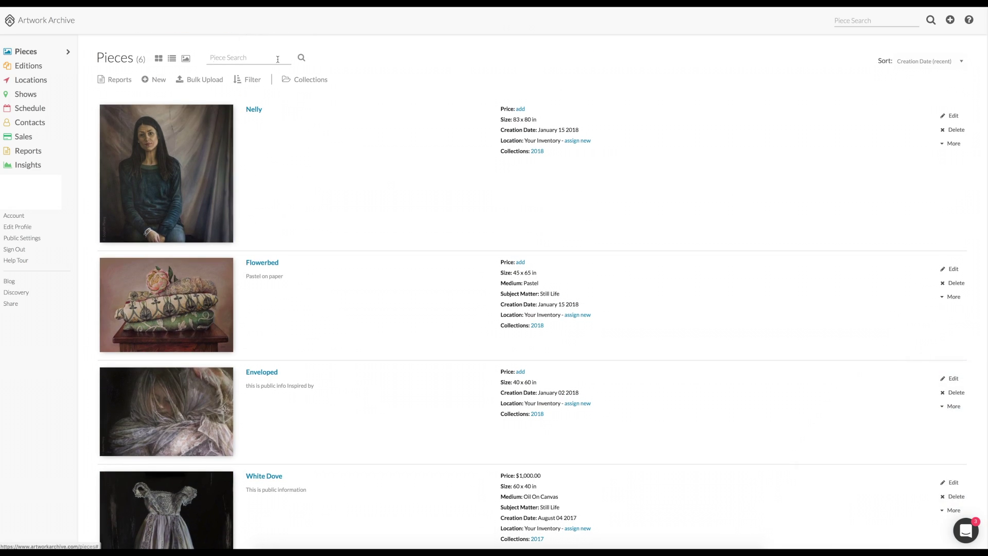
click(159, 59)
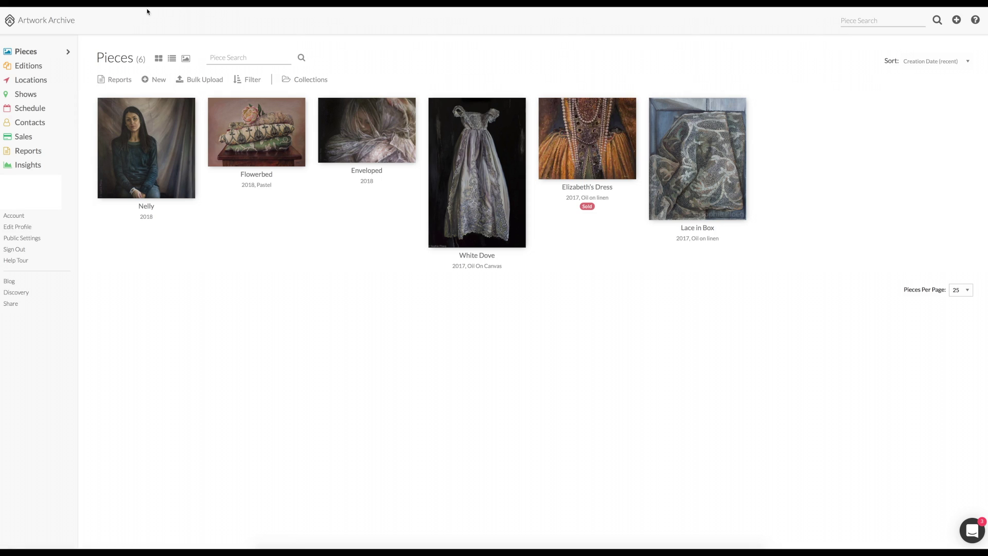
Add Nelly and Lace in Box to the My Gallery location's inventory.
click(34, 83)
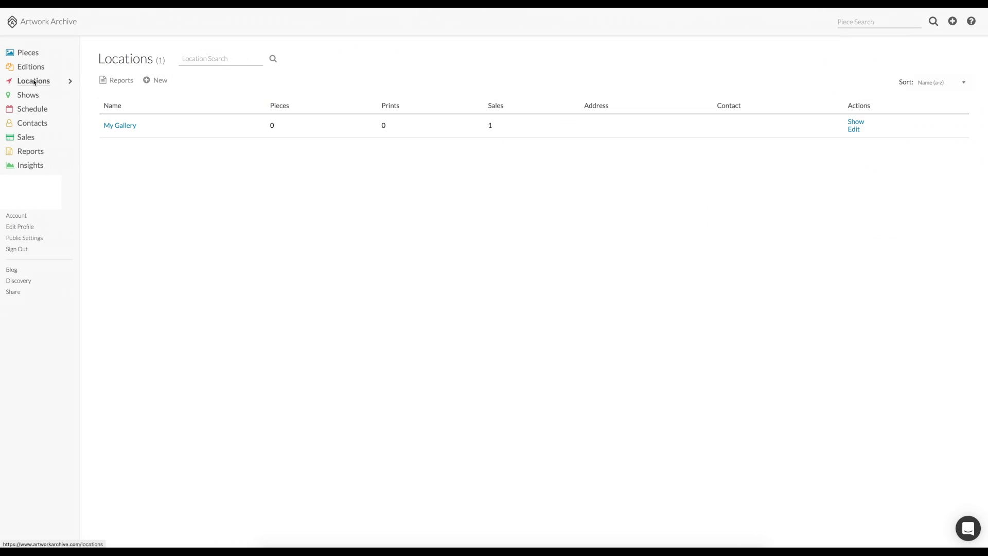
click(121, 126)
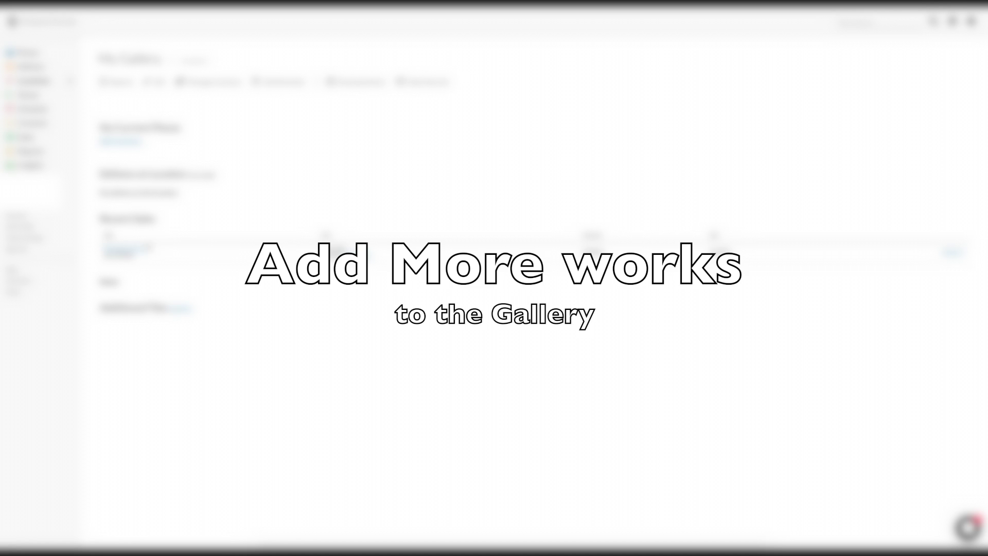
click(192, 83)
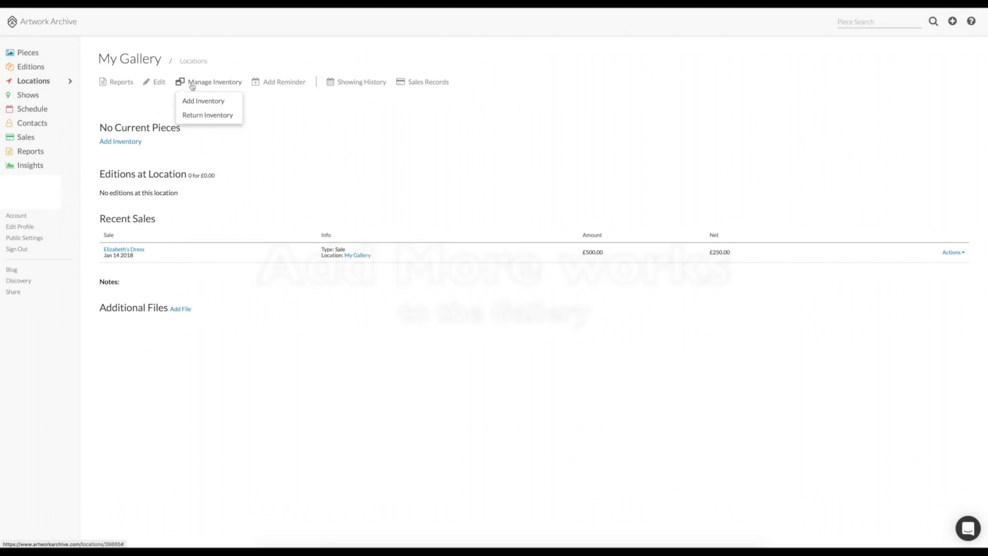
click(194, 100)
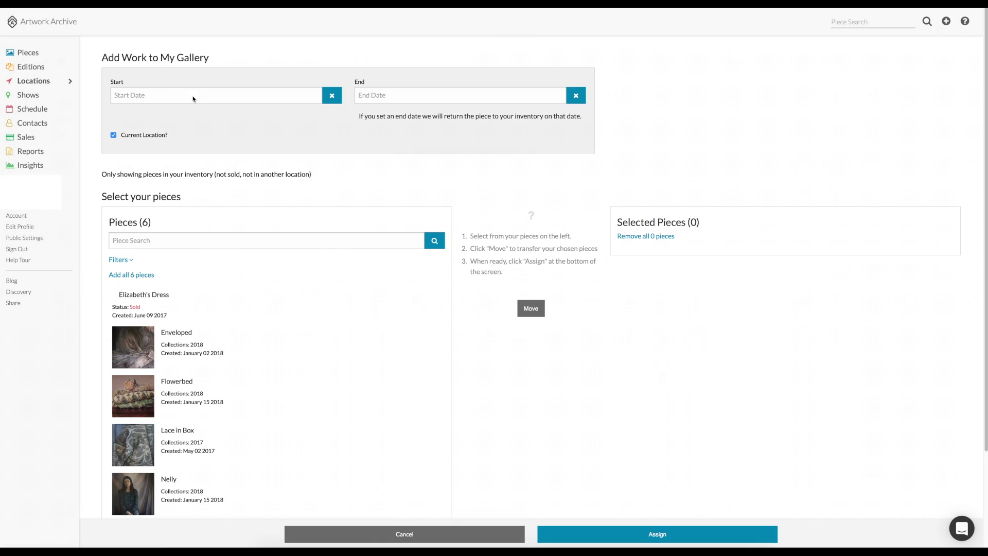
scroll(154, 329, down, 2)
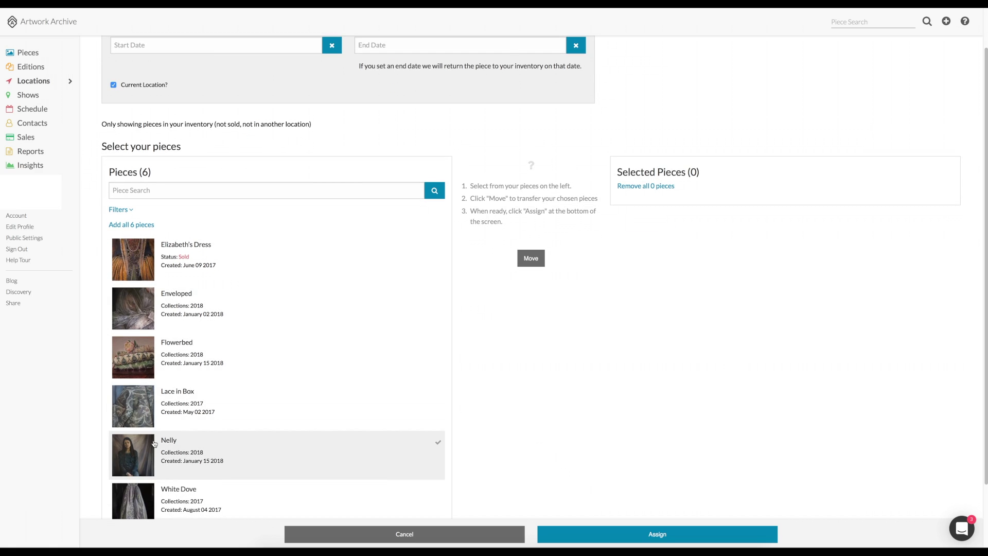
click(140, 450)
click(142, 417)
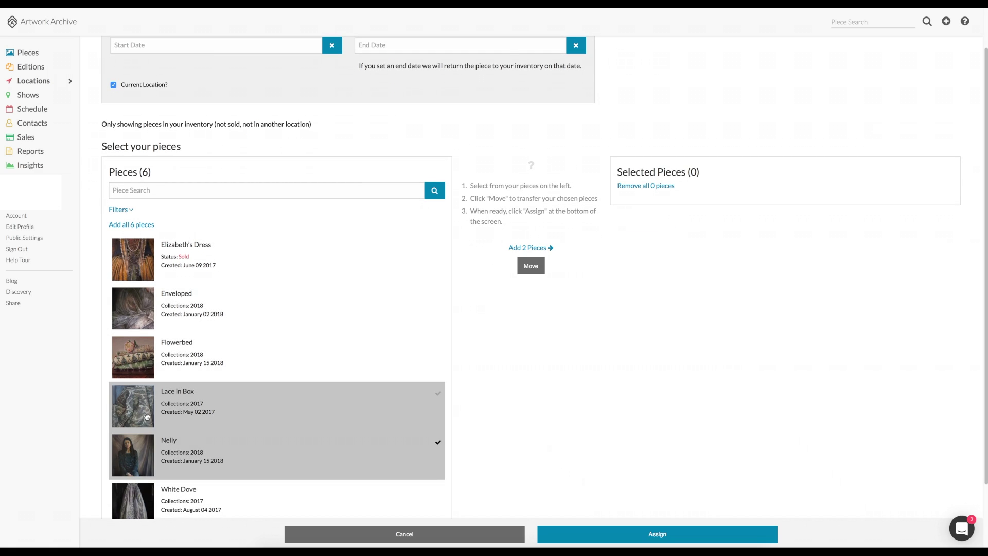
click(532, 266)
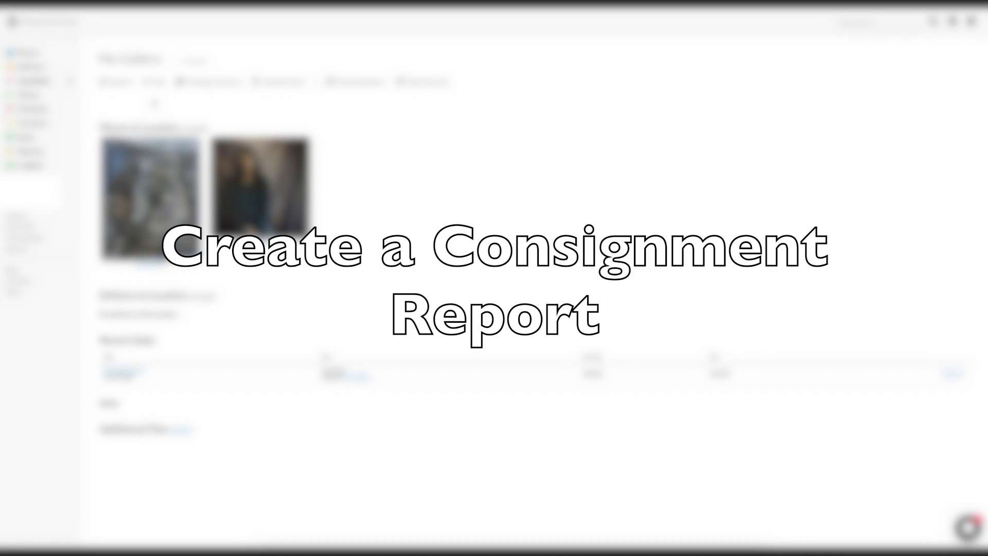
click(119, 82)
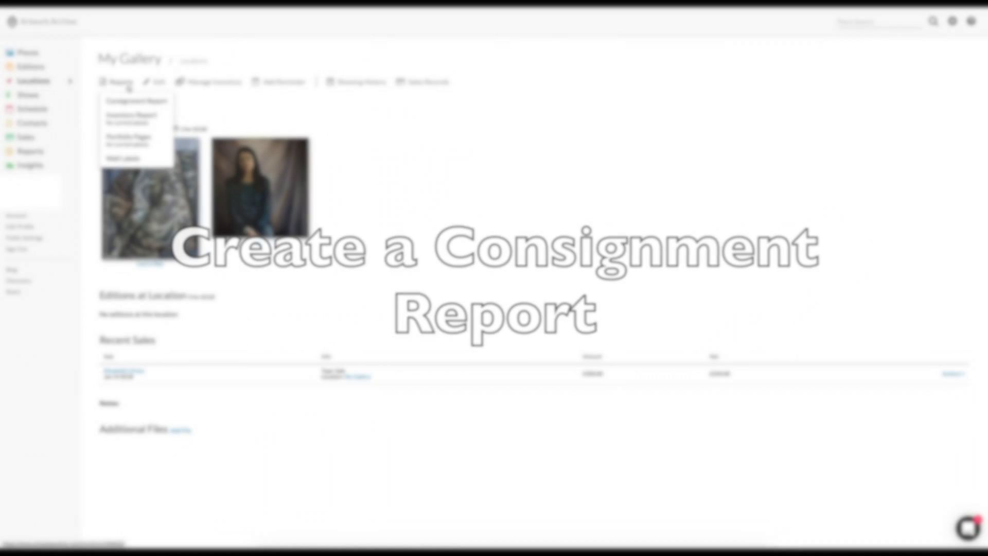
Generate consignment report 'Consignmentnment for My Gallery' with wholesale prices, creation dates, Lace in Box and Nelly.
click(128, 101)
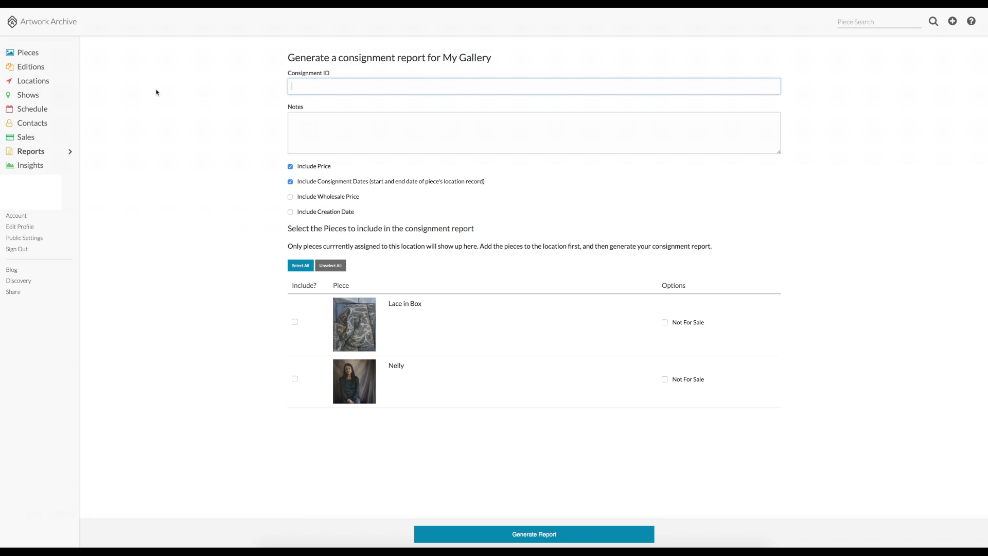
text(Consig)
text(nment)
text(nment for My Gal)
text(lery)
click(290, 197)
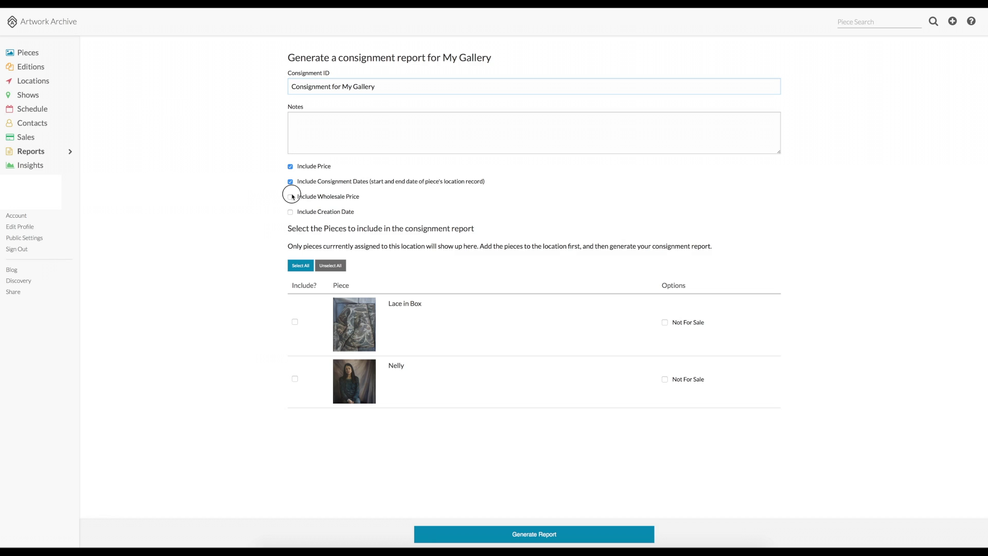
click(290, 211)
click(295, 322)
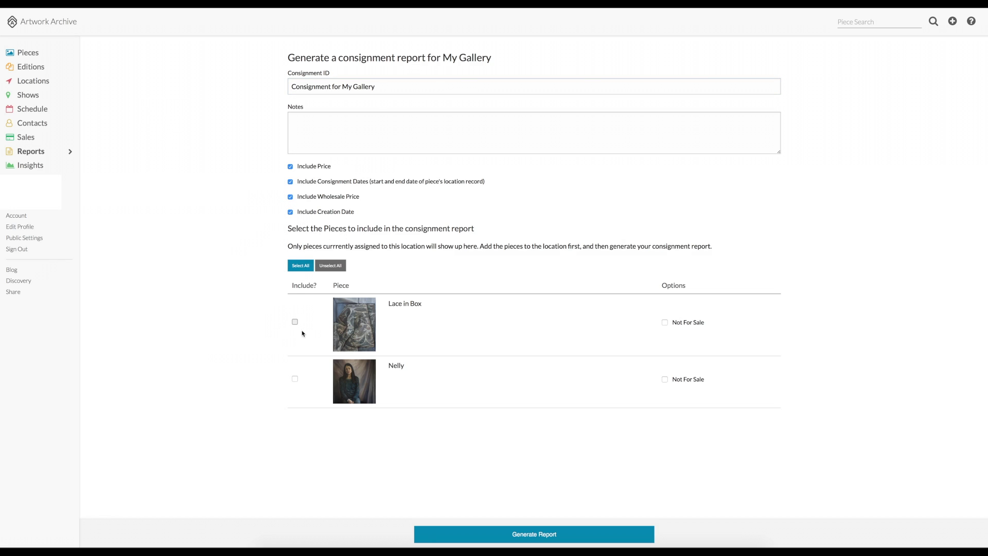
click(295, 378)
click(530, 530)
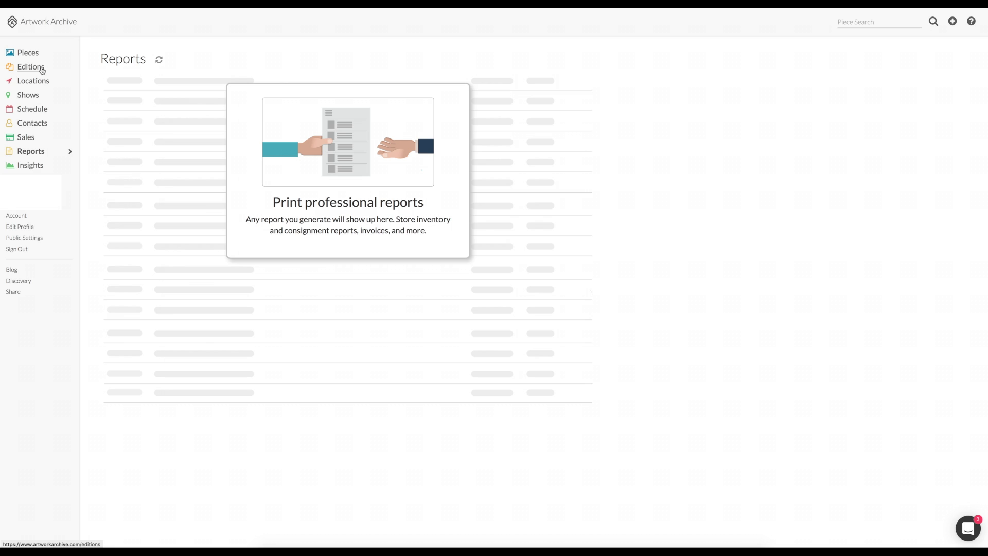
Open the Consignment Report: My Gallery PDF and scroll through its two pieces.
click(34, 152)
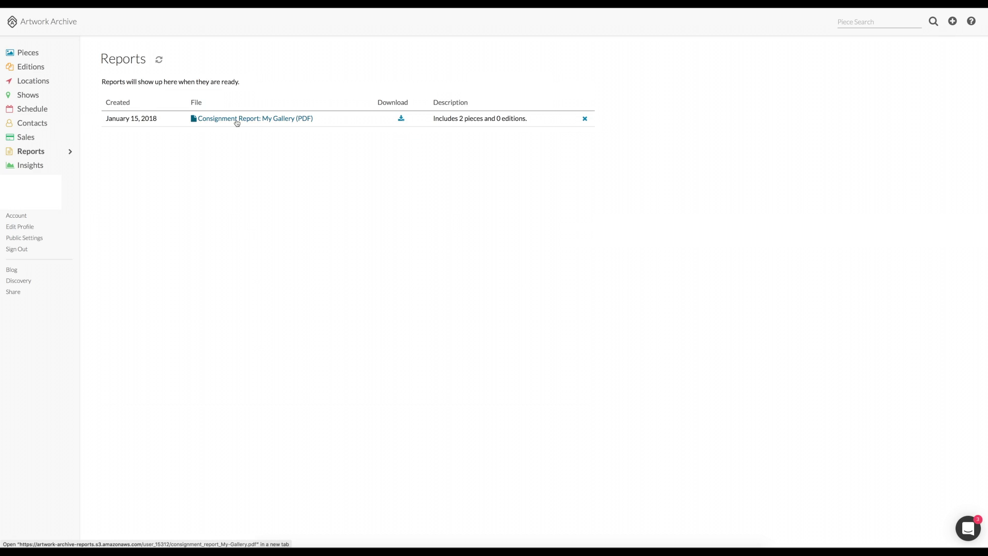
click(256, 120)
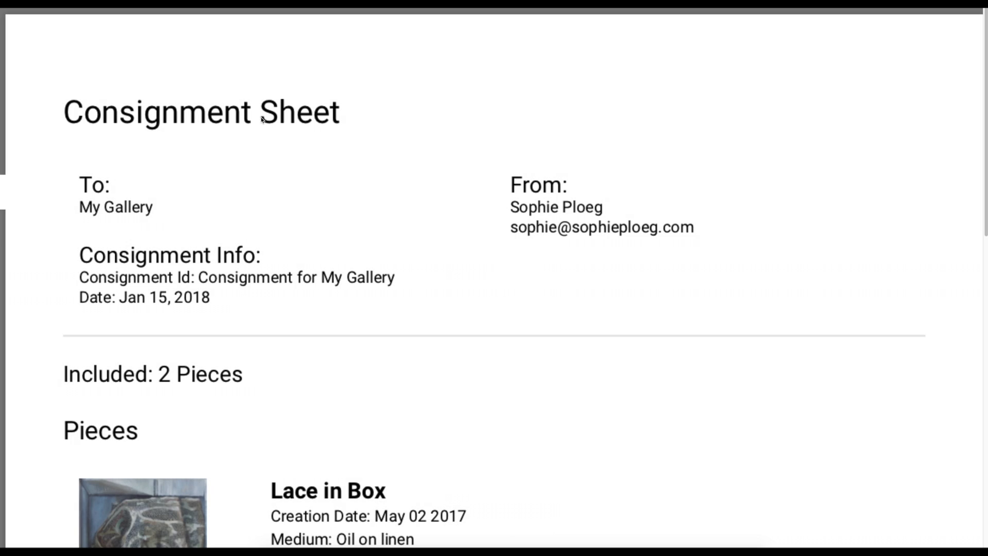
scroll(455, 206, down, 2)
scroll(455, 207, down, 1)
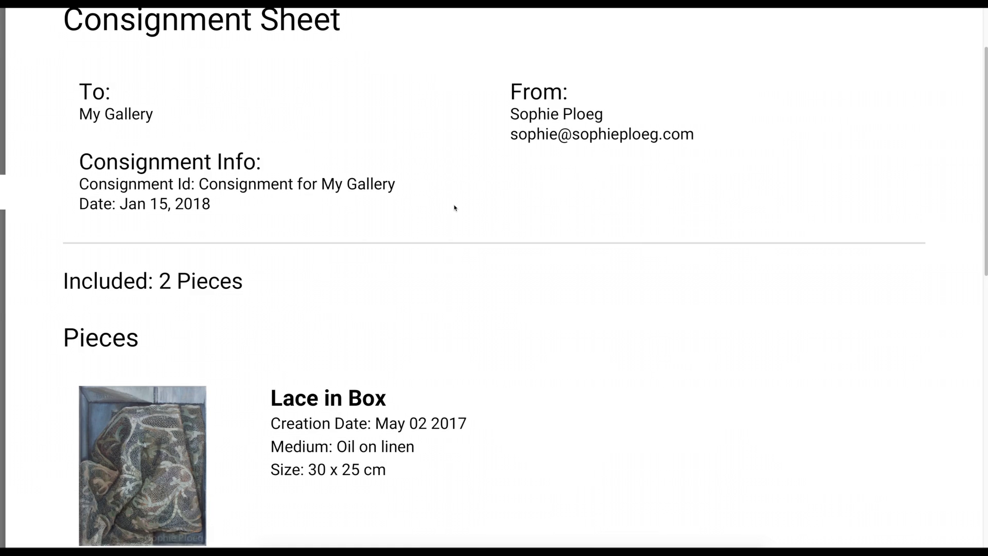
scroll(455, 208, down, 5)
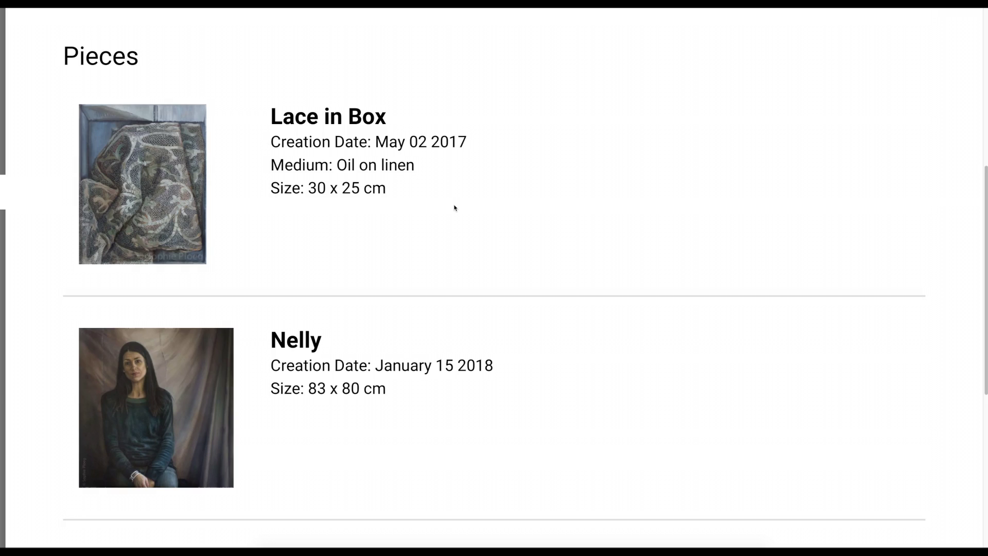
scroll(455, 208, down, 5)
scroll(455, 208, up, 8)
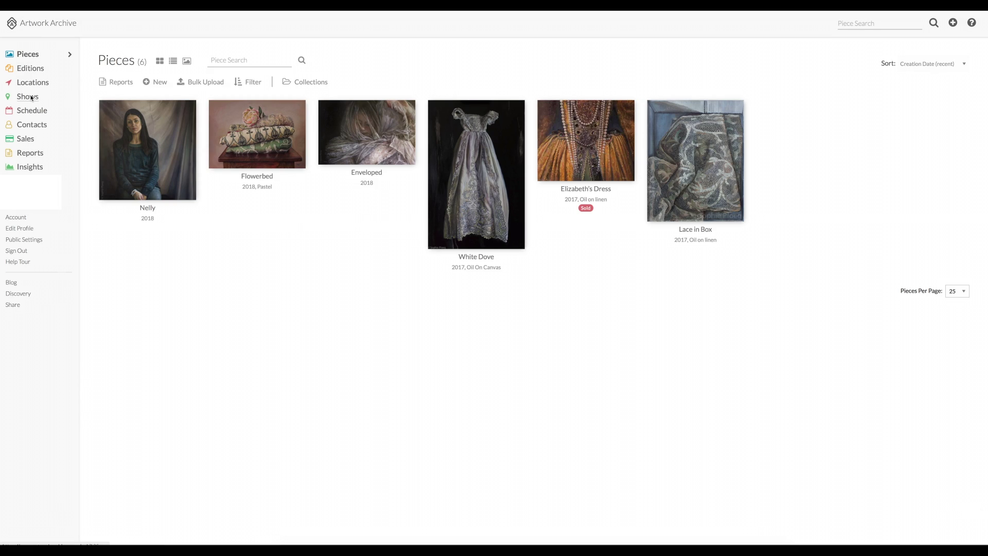
Start a new show named Open Exhibition with type Exhibition.
click(32, 96)
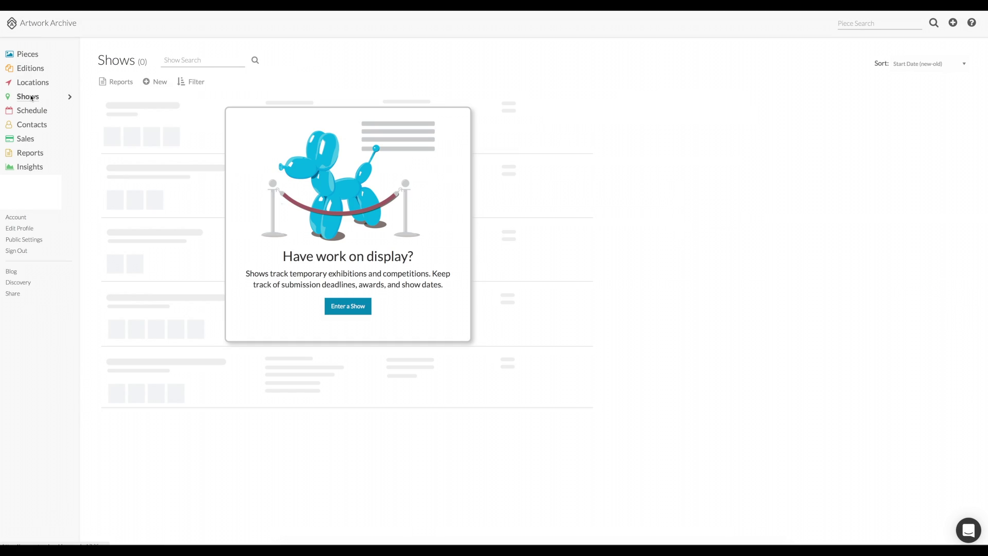
click(343, 308)
click(317, 118)
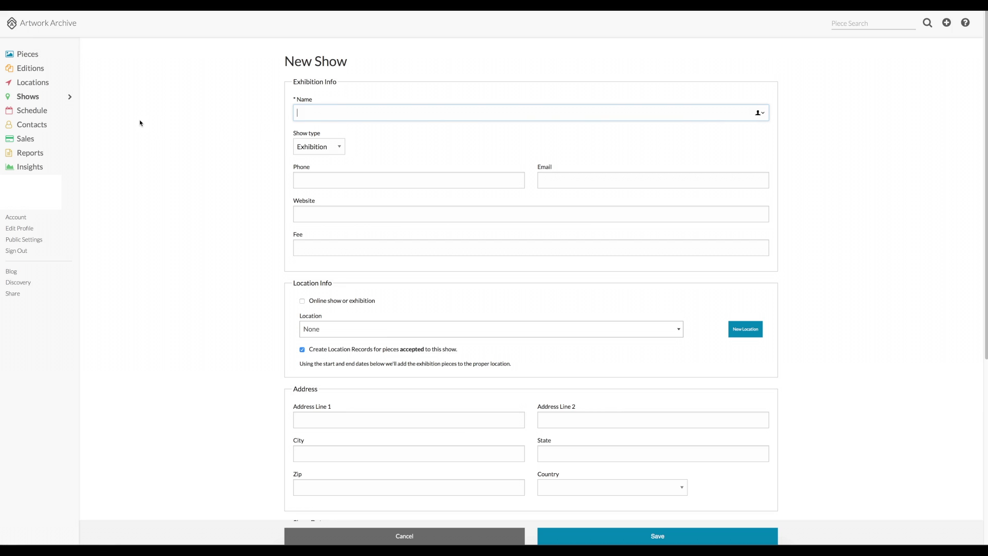
text(O[en)
text(pen Exhbi)
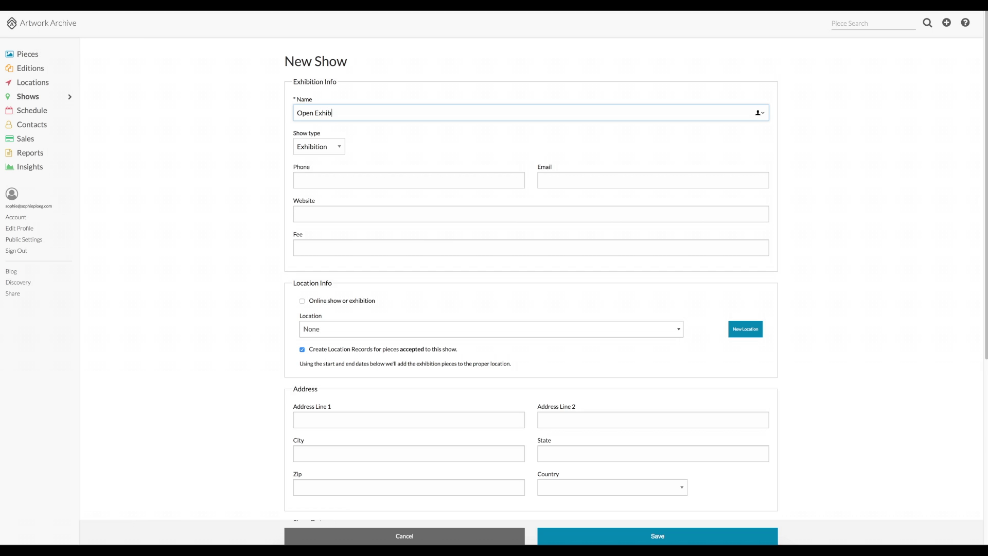
text(ition)
click(316, 149)
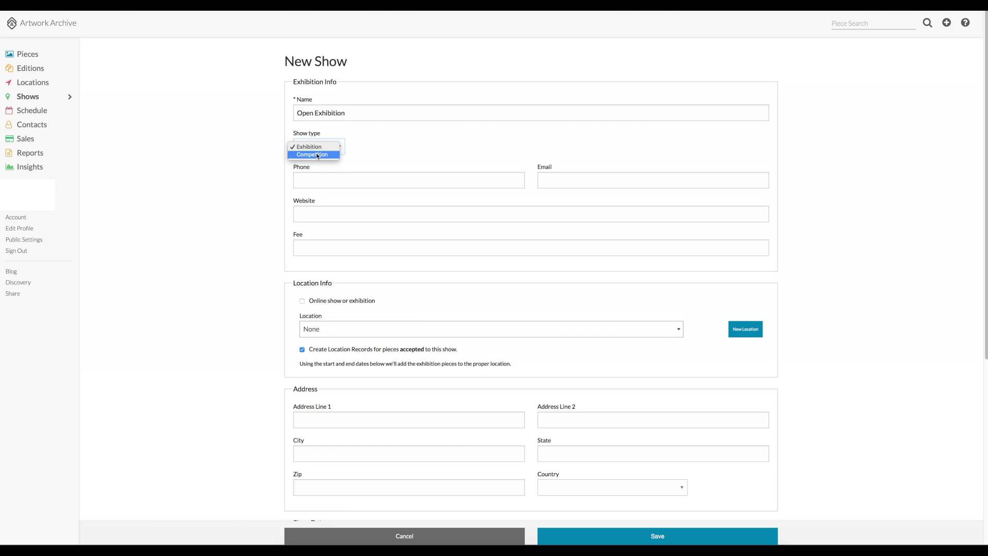
click(317, 155)
click(319, 150)
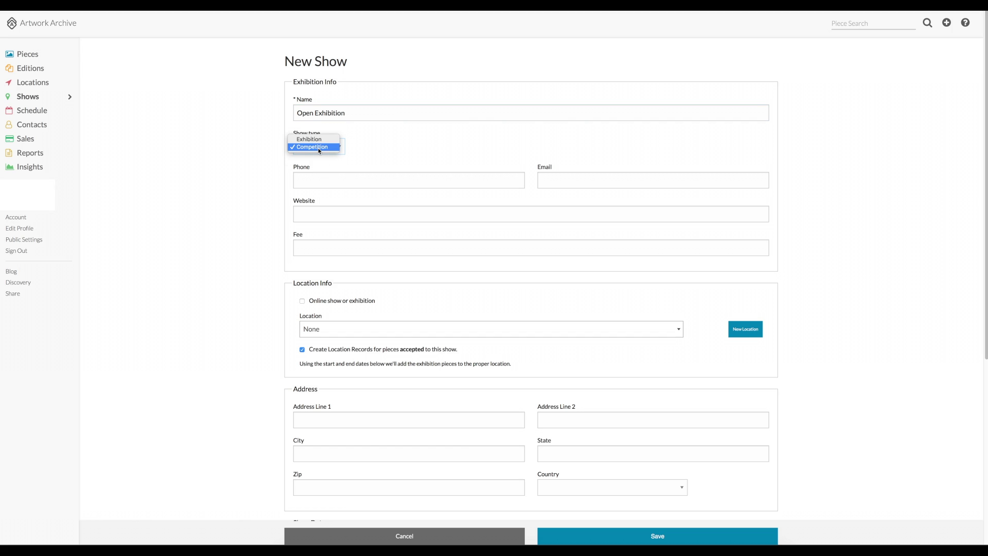
click(312, 139)
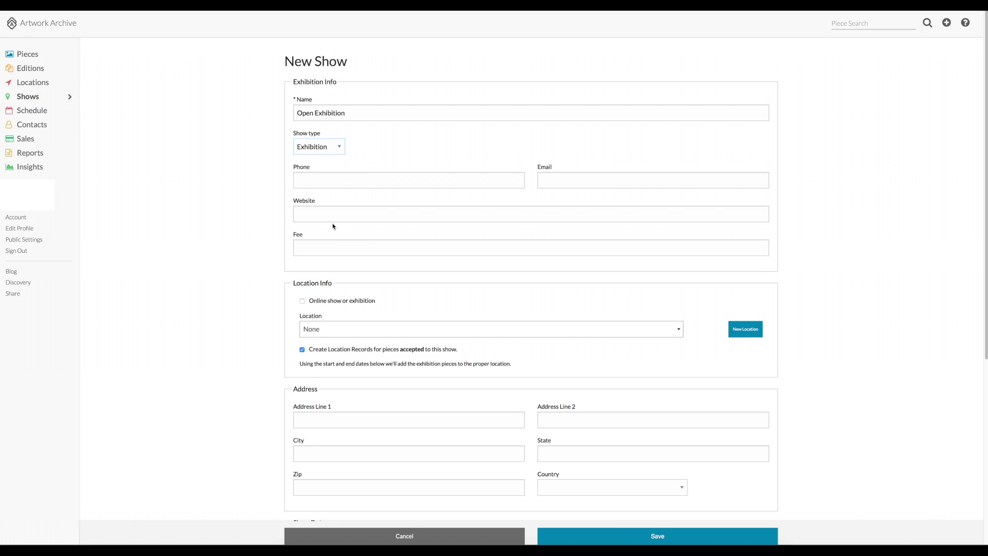
Fill in the show's 15.00 entry fee and the Mall Galleries website address.
click(332, 240)
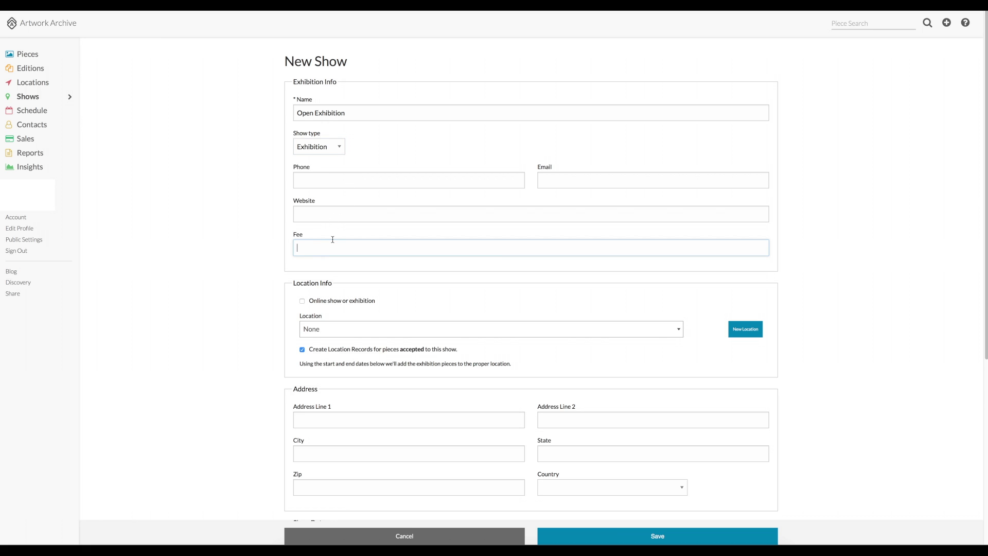
click(330, 217)
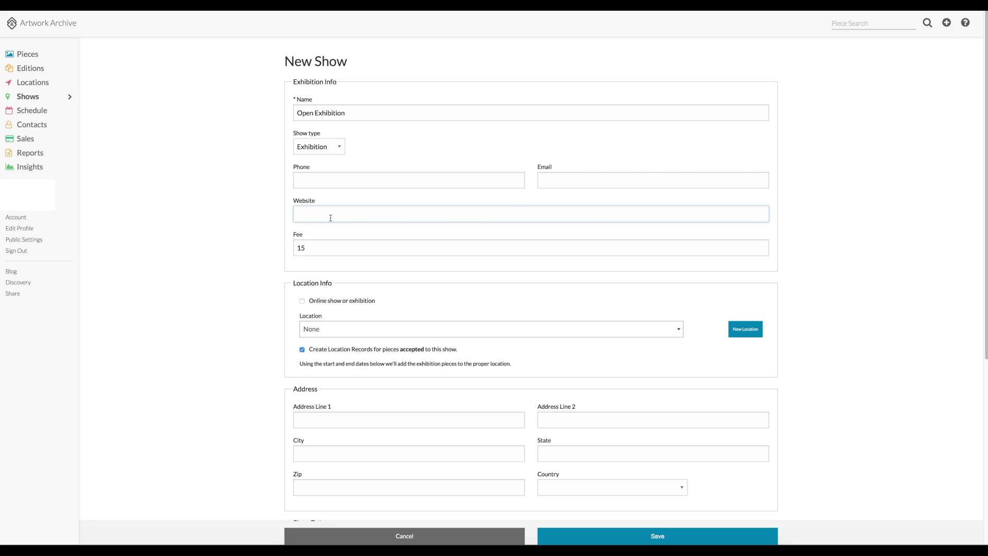
text(www.mallgalleries.org)
Create a new location named Mall Galleries for the show and save the details.
scroll(487, 278, down, 1)
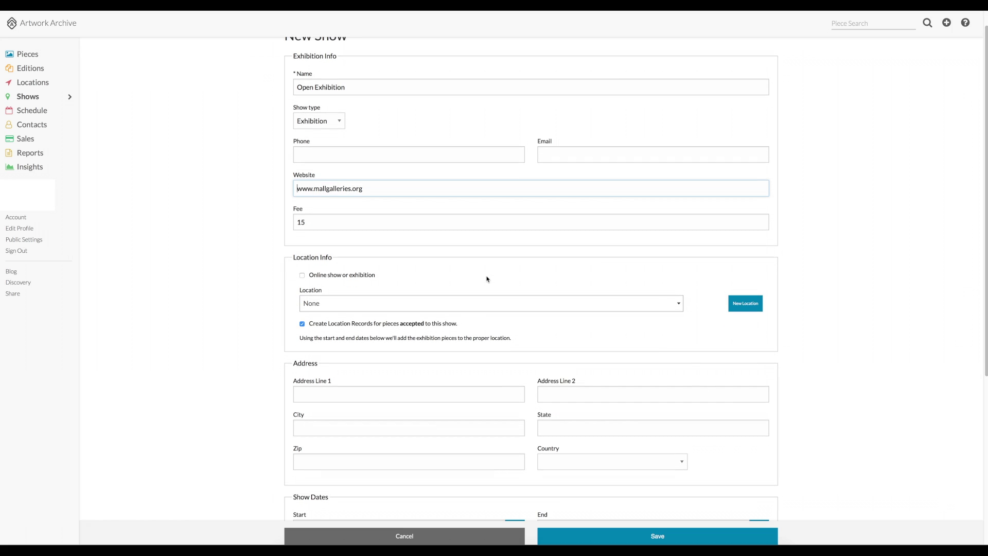
scroll(487, 278, down, 1)
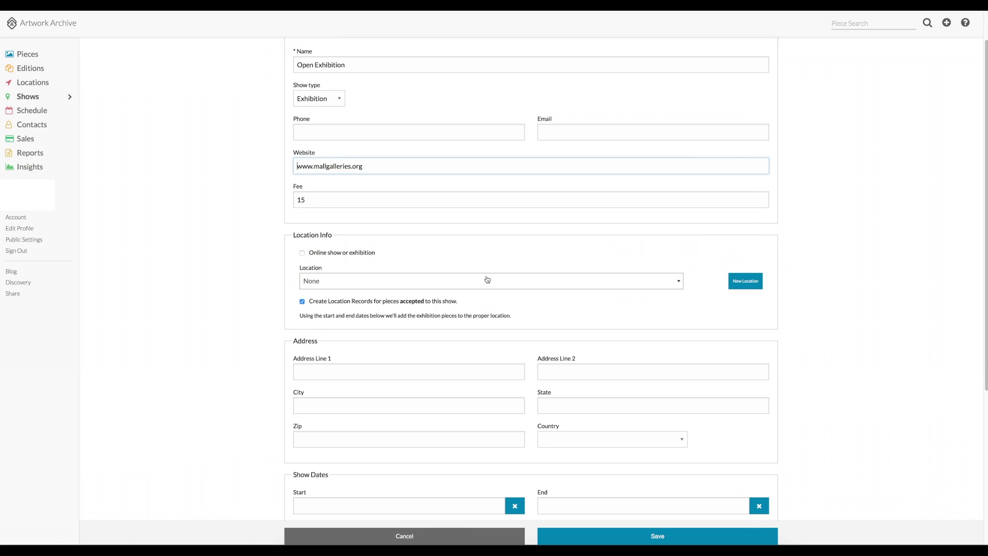
scroll(488, 279, down, 1)
click(487, 279)
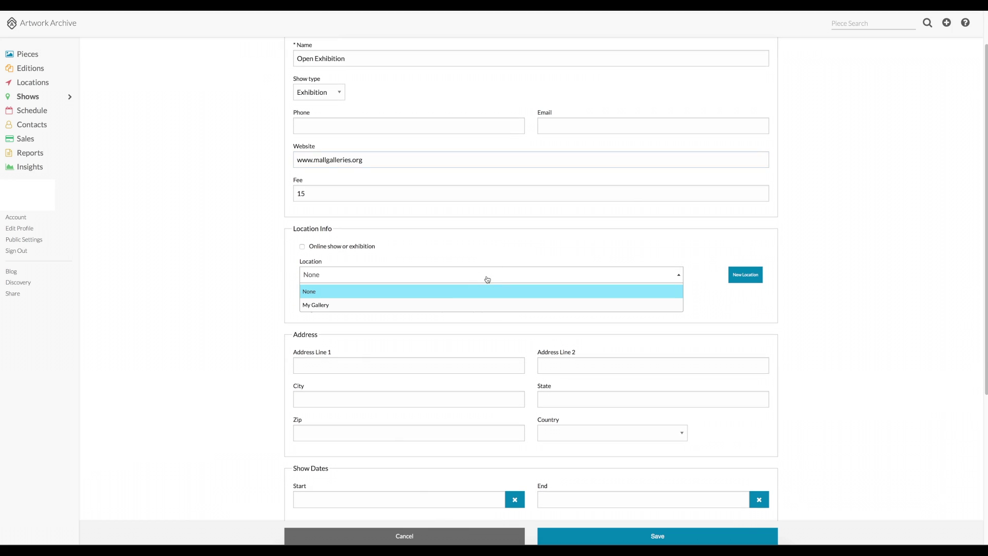
click(748, 276)
click(752, 278)
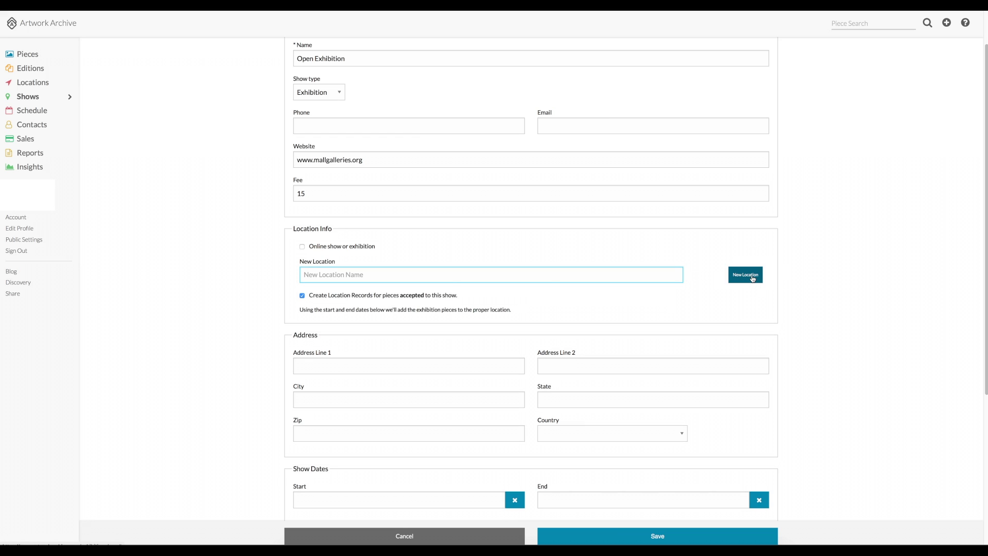
click(353, 278)
text(Mall )
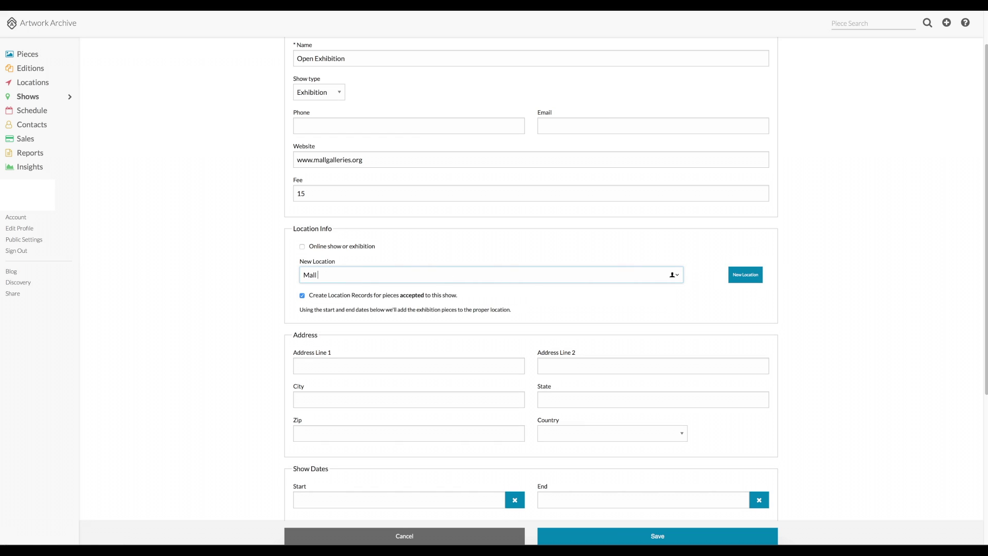
text(Galleries)
key(Return)
Set the show to run from January 19 to January 30, 2018.
scroll(350, 340, down, 3)
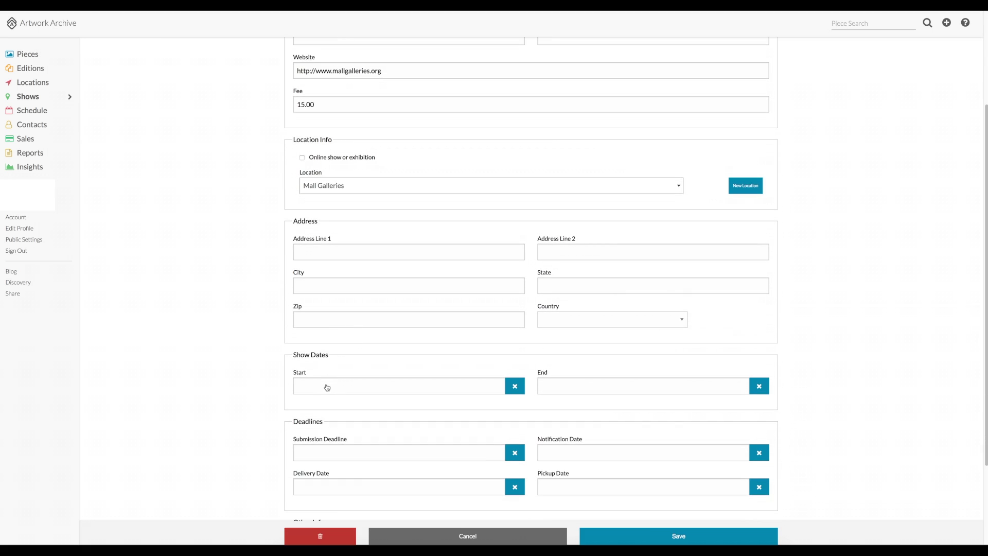
click(324, 391)
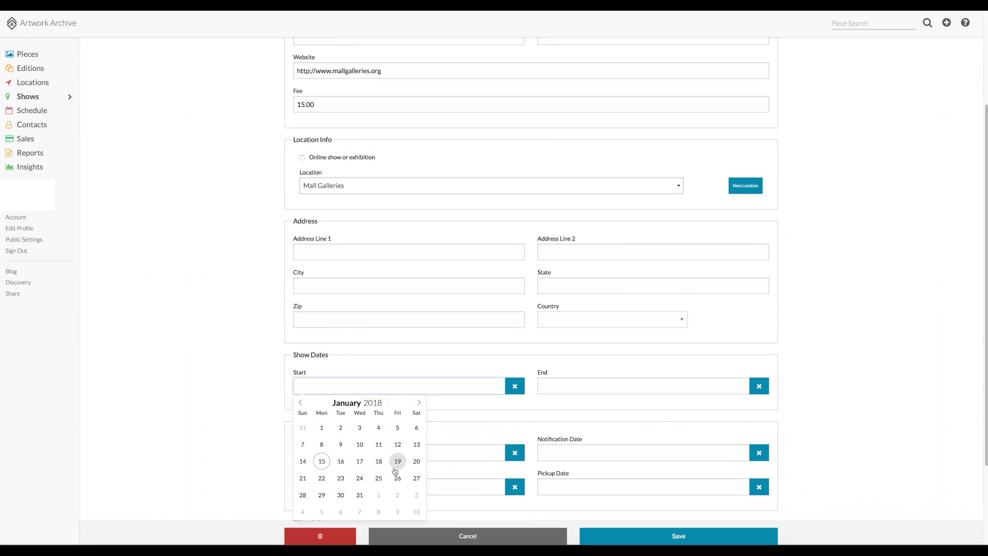
click(397, 461)
click(571, 393)
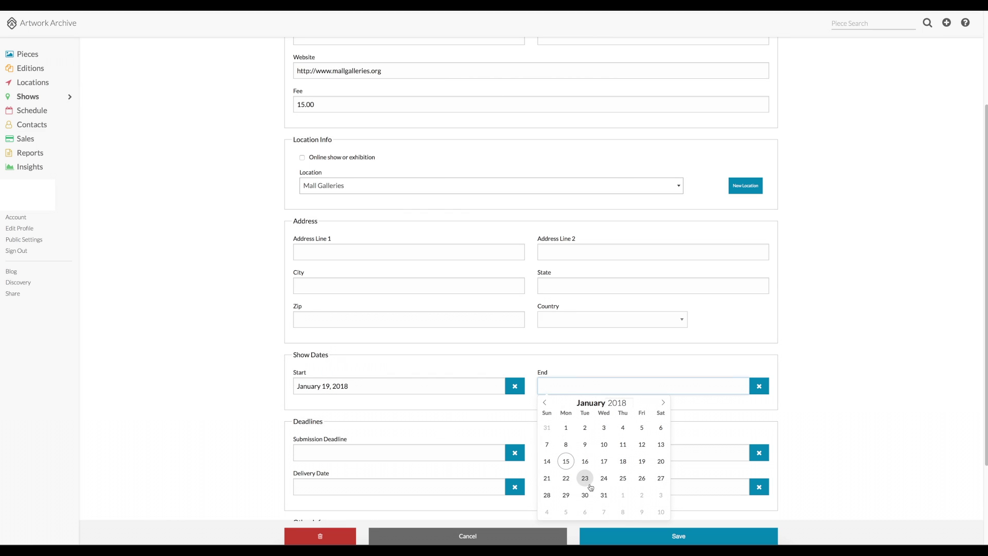
click(585, 494)
Set deadlines: submission Jan 17, notification Jan 18, delivery Jan 19, pickup Jan 31, 2018.
scroll(442, 445, down, 3)
click(476, 384)
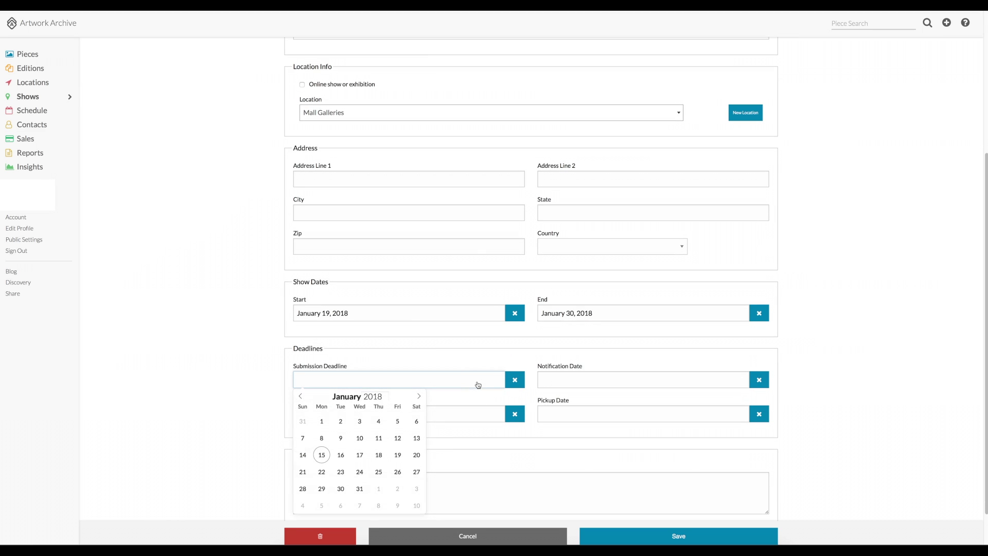
click(363, 454)
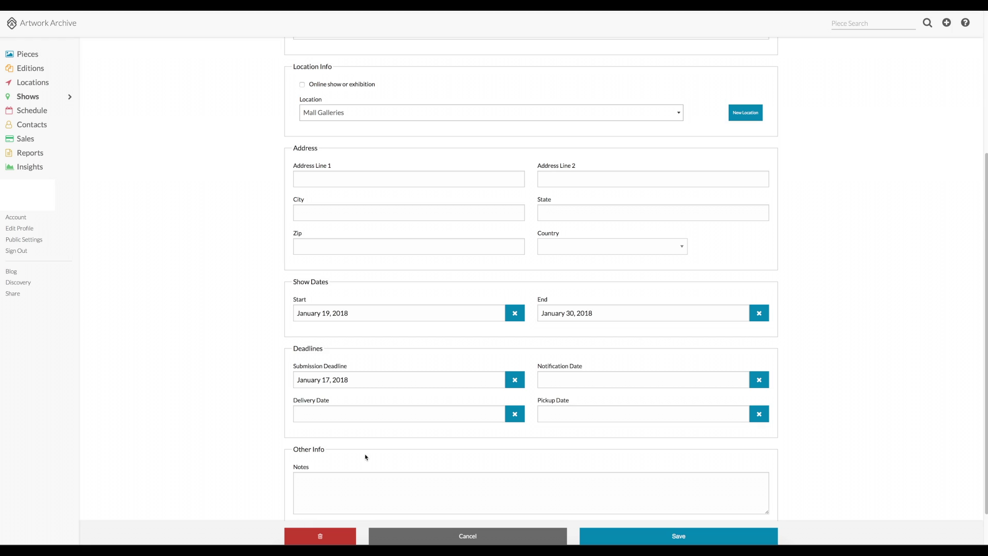
click(559, 383)
click(620, 457)
click(388, 416)
click(396, 488)
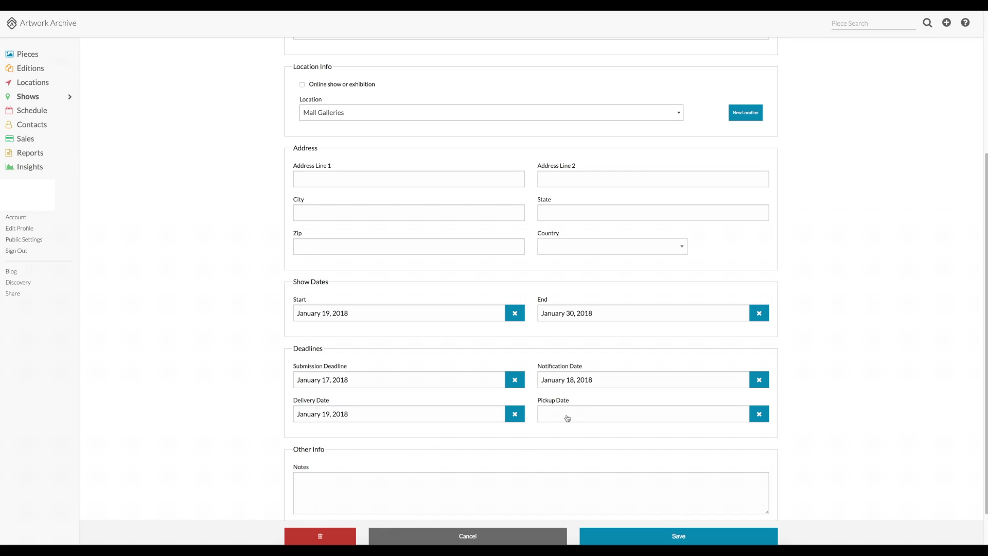
click(567, 417)
click(597, 523)
scroll(421, 456, down, 2)
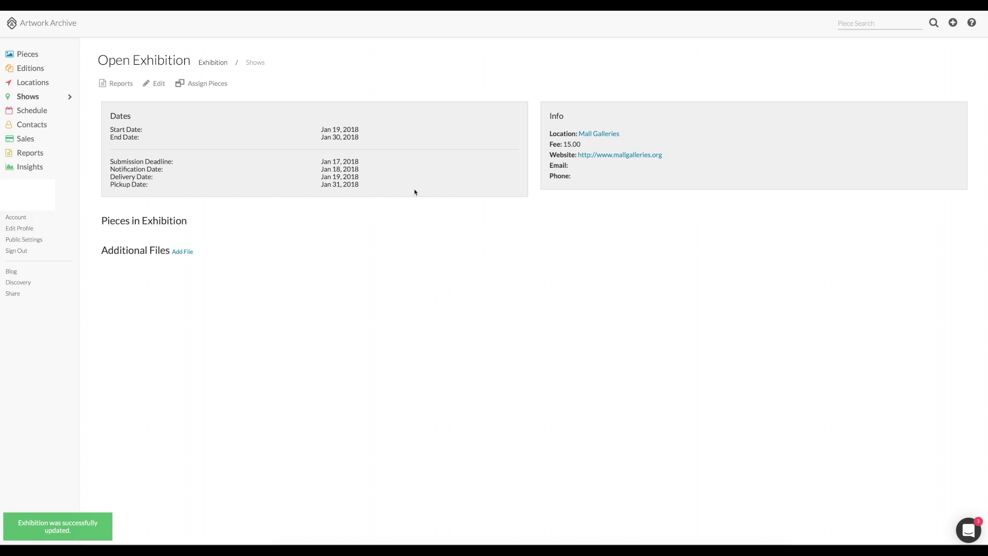
Rename the show from Open Exhibition to Super Open Exhibit and save it.
click(156, 85)
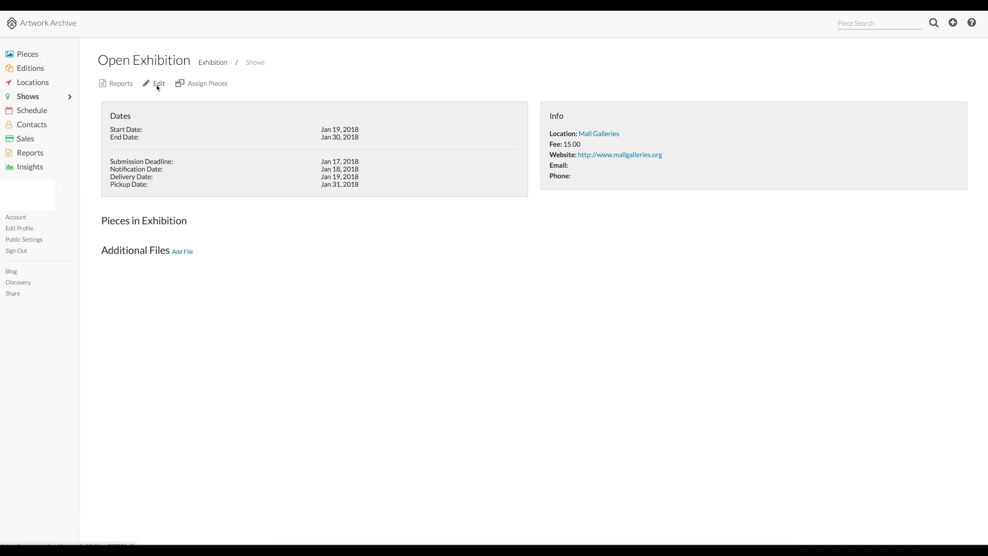
drag(352, 112, 287, 113)
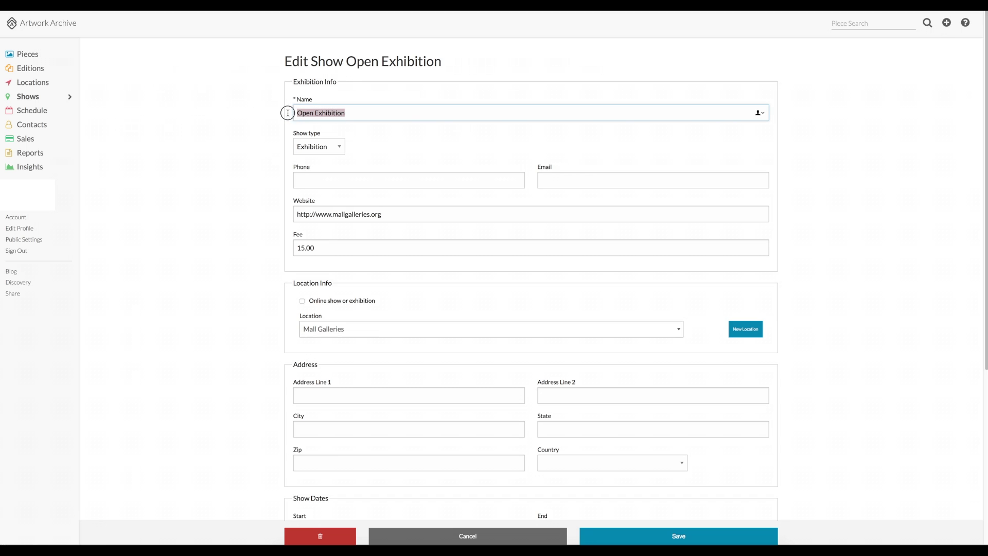
text(Super)
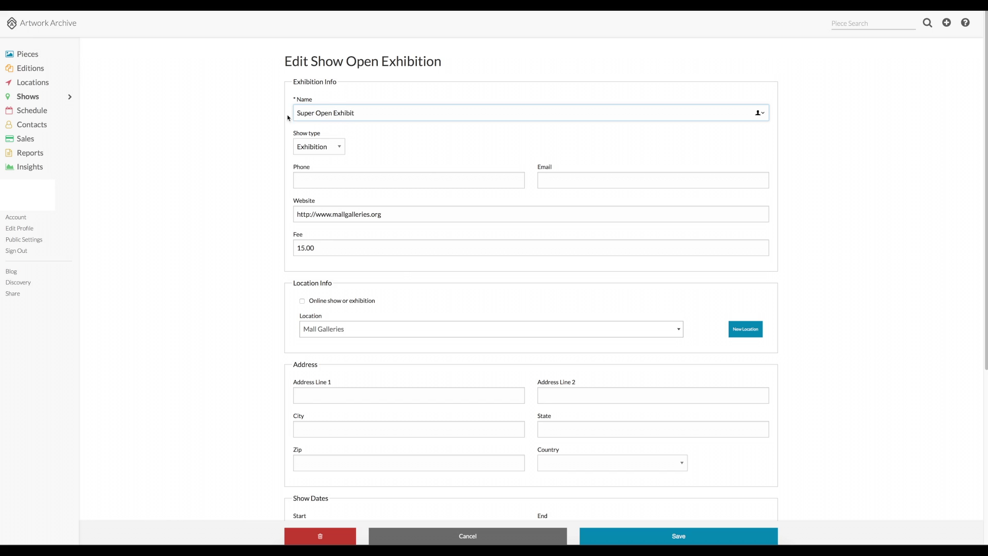
click(670, 538)
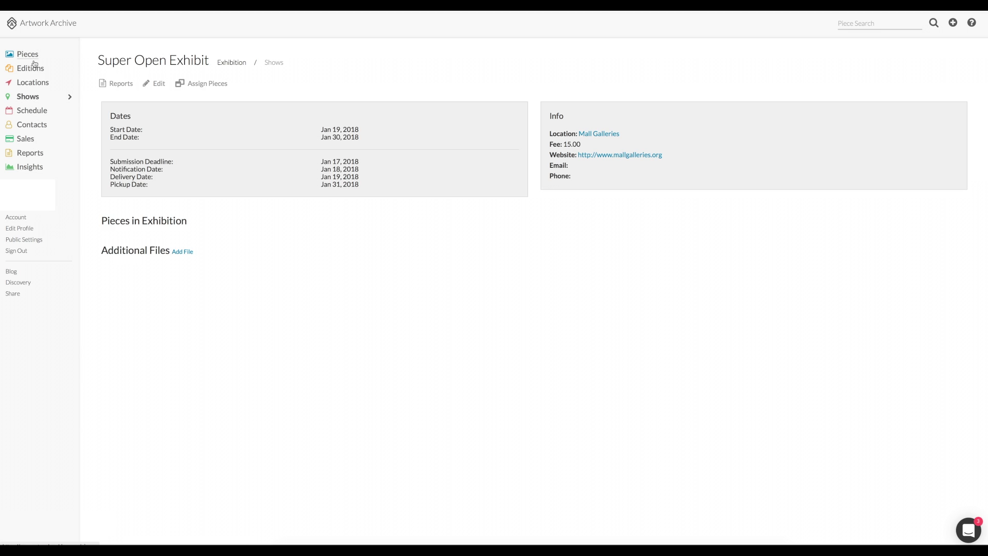
Assign the piece Enveloped to Super Open Exhibit.
click(194, 84)
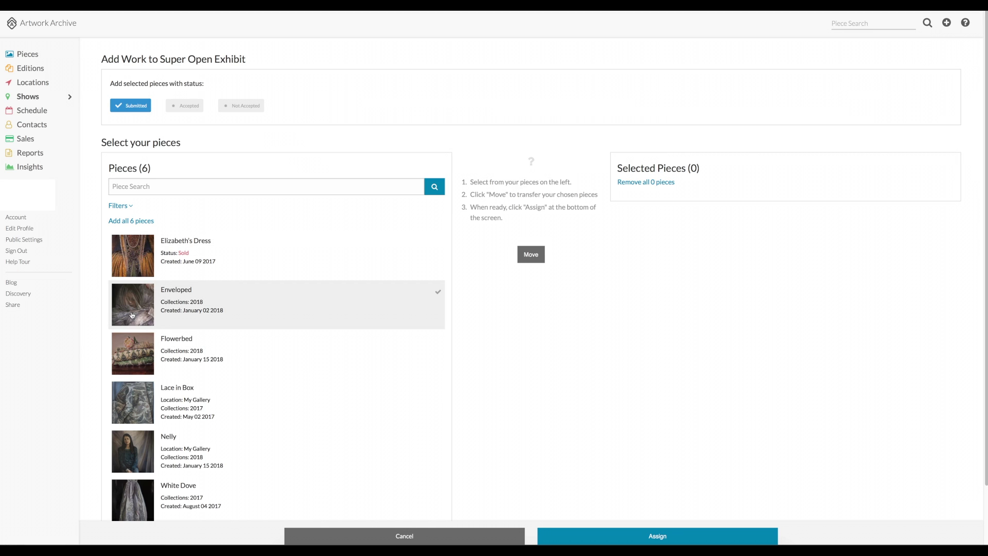
click(132, 314)
click(533, 261)
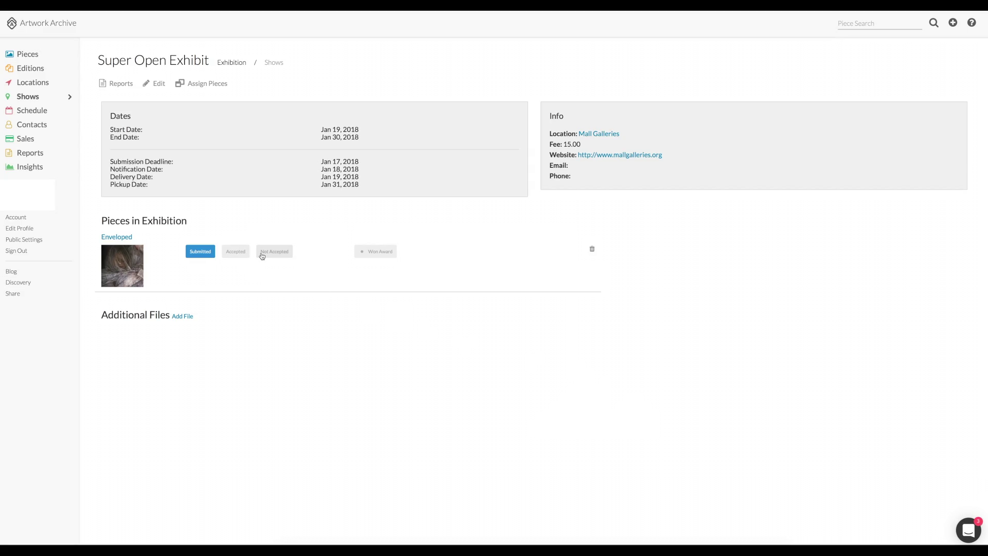
Open Enveloped's page from the Pieces gallery to see its show history.
click(21, 55)
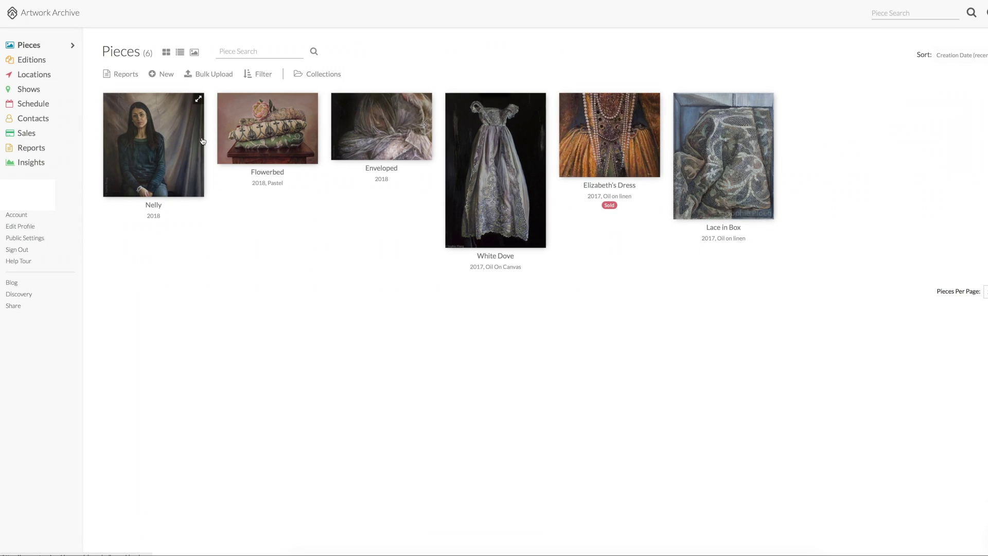
click(376, 131)
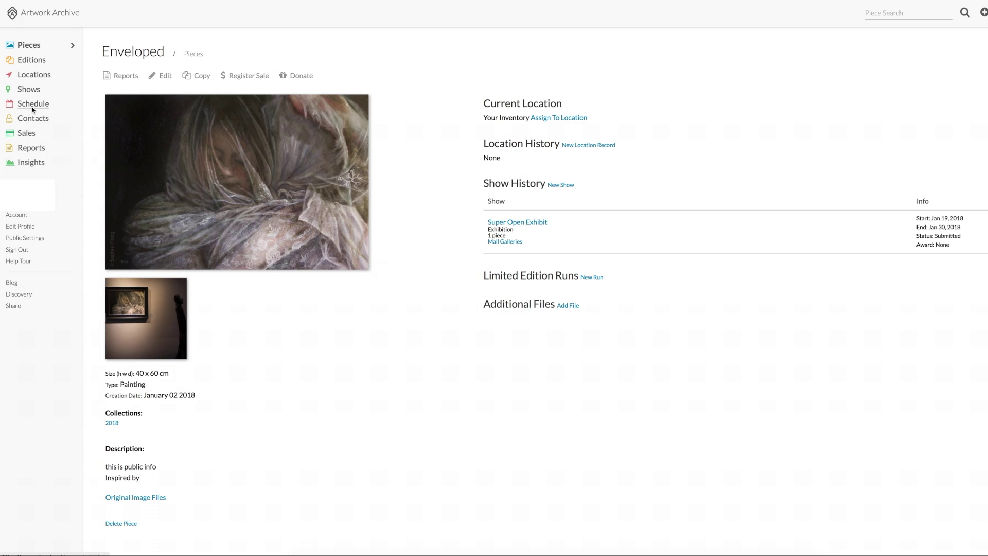
click(32, 104)
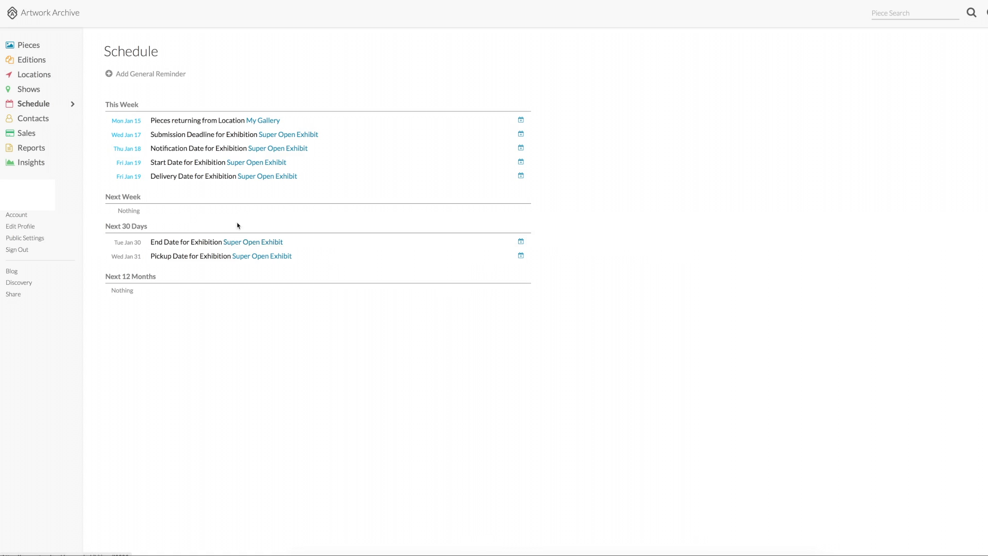
Open the Super Open Exhibit show page from the schedule.
click(267, 162)
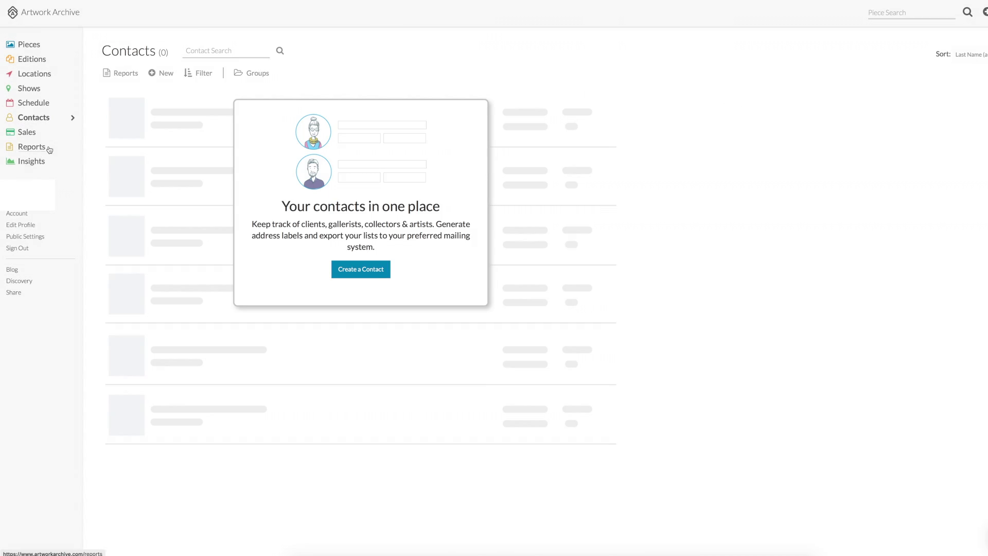
Create a contact with the person's first and last name entered, then return to Pieces.
click(358, 269)
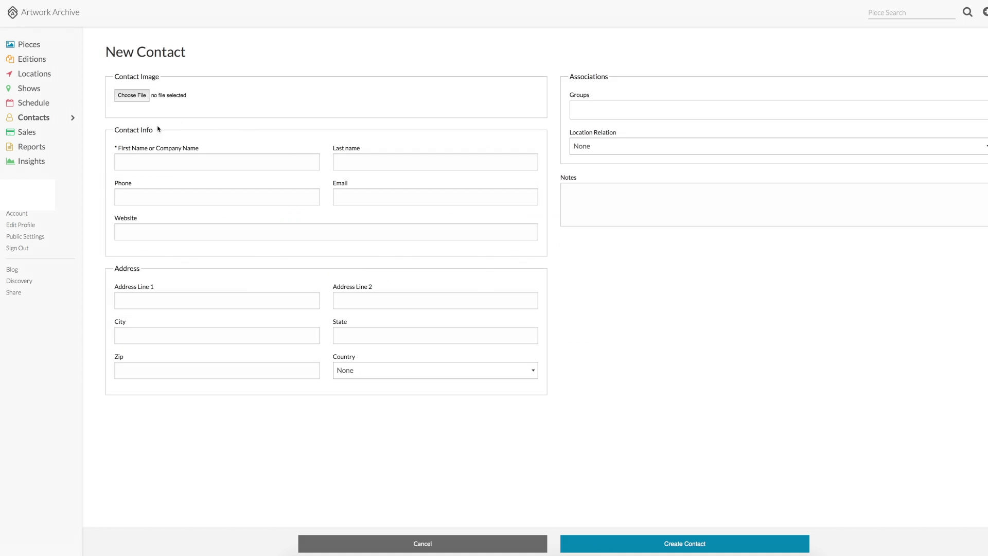
click(149, 160)
click(356, 160)
text(Johnson)
click(582, 249)
click(658, 543)
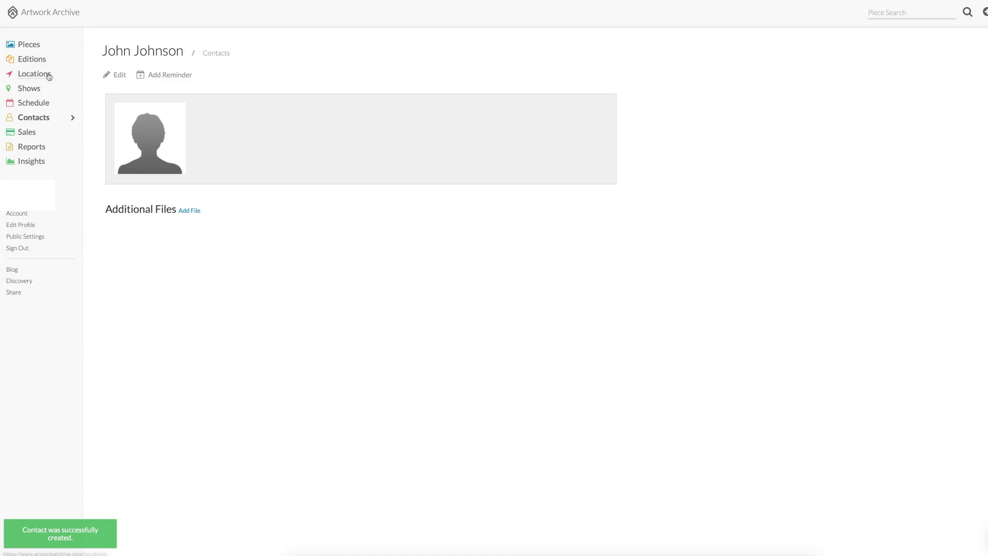
click(27, 45)
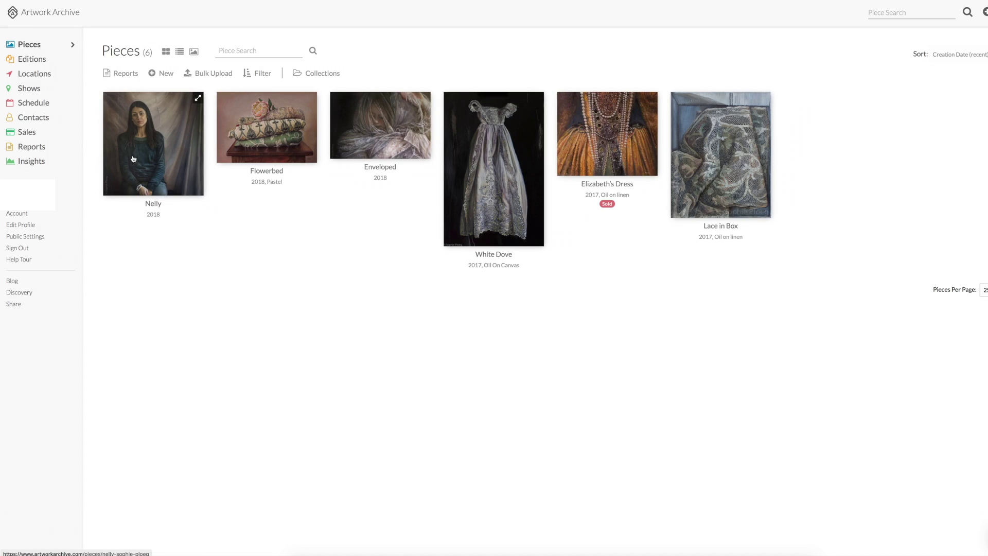
Start a sale of Nelly at £1,500 dated January 15, 2018.
click(134, 156)
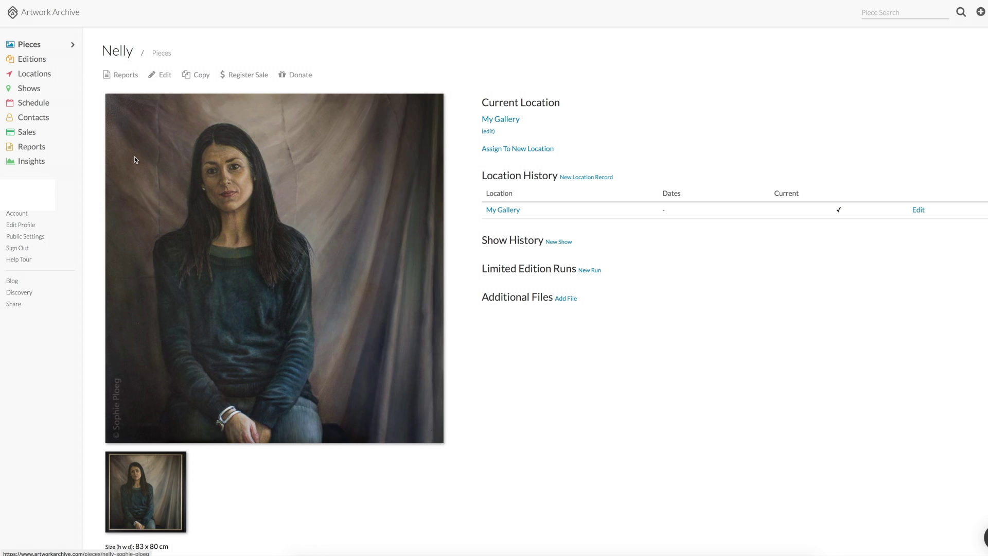
click(230, 76)
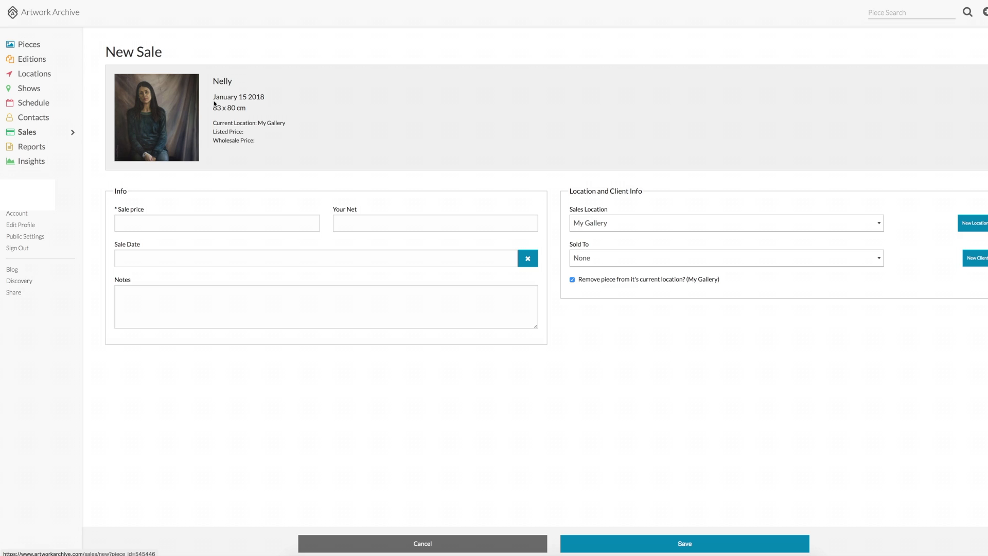
click(142, 221)
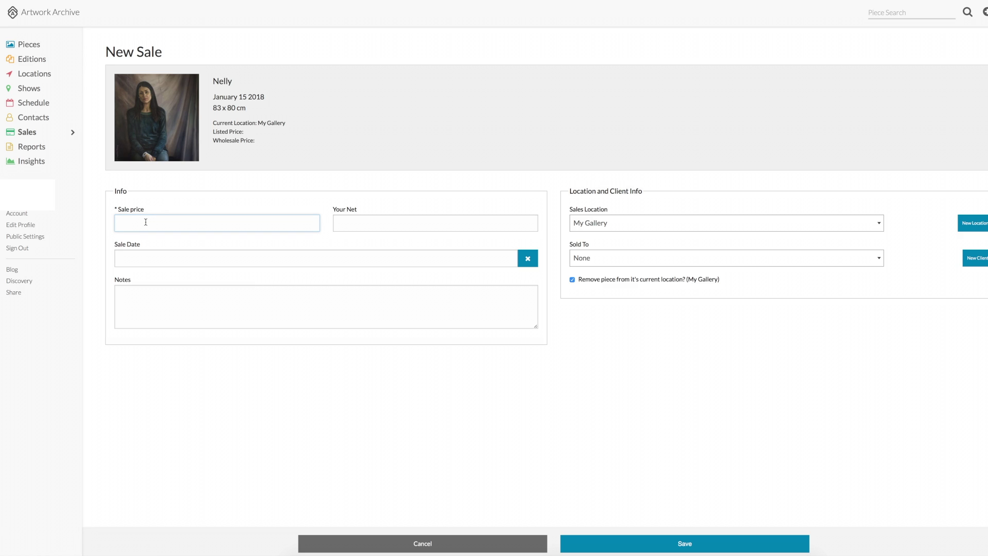
click(145, 258)
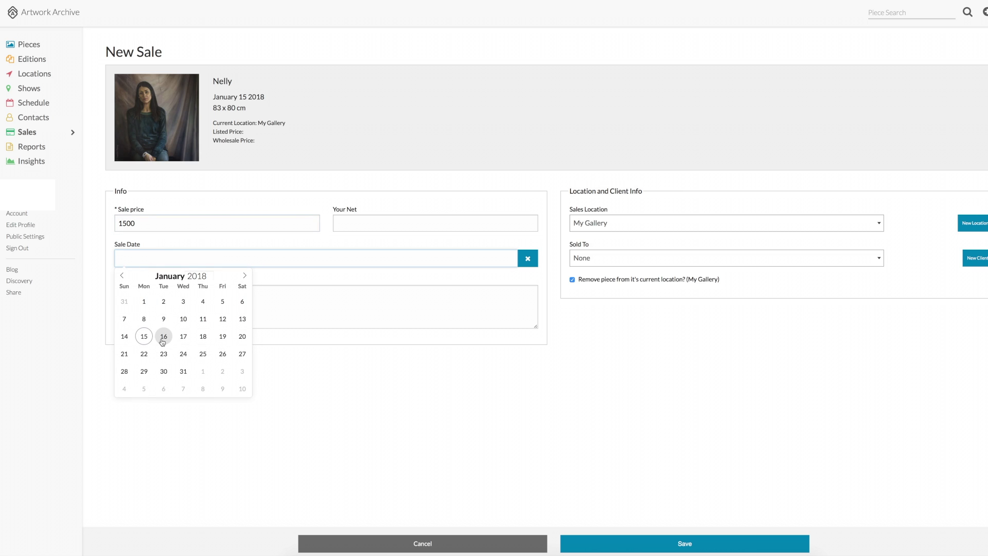
click(144, 335)
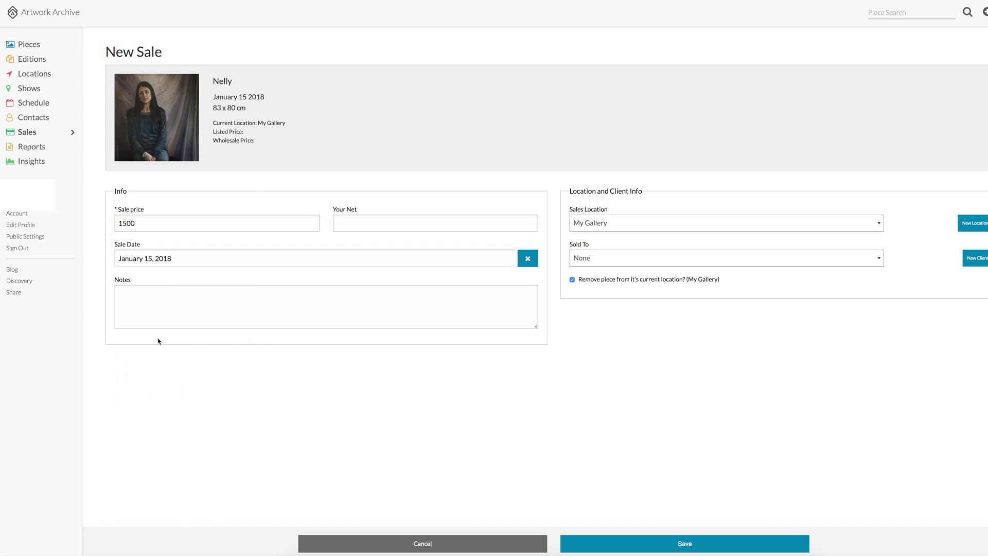
Set Sales Location to None, sell to the existing client, remove the piece, and save.
click(608, 224)
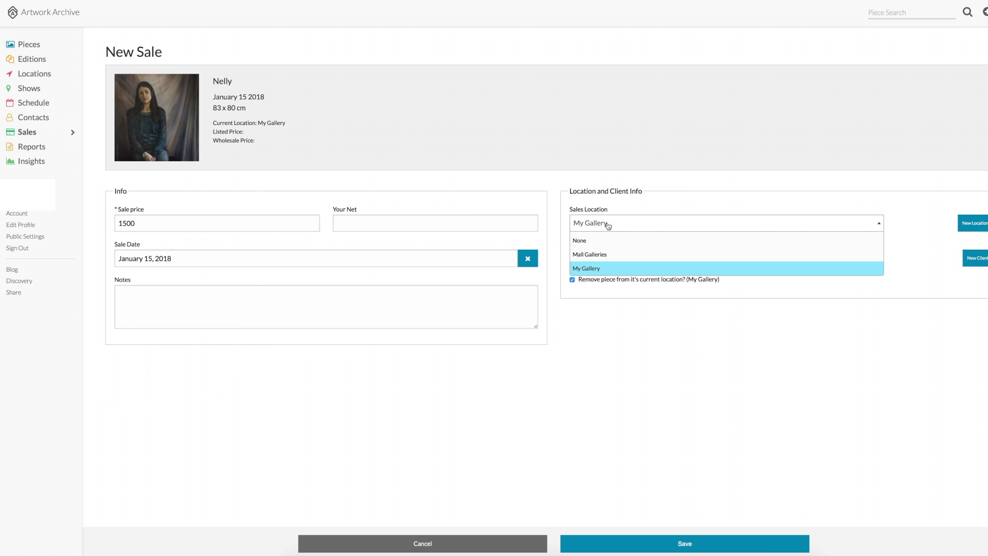
click(604, 266)
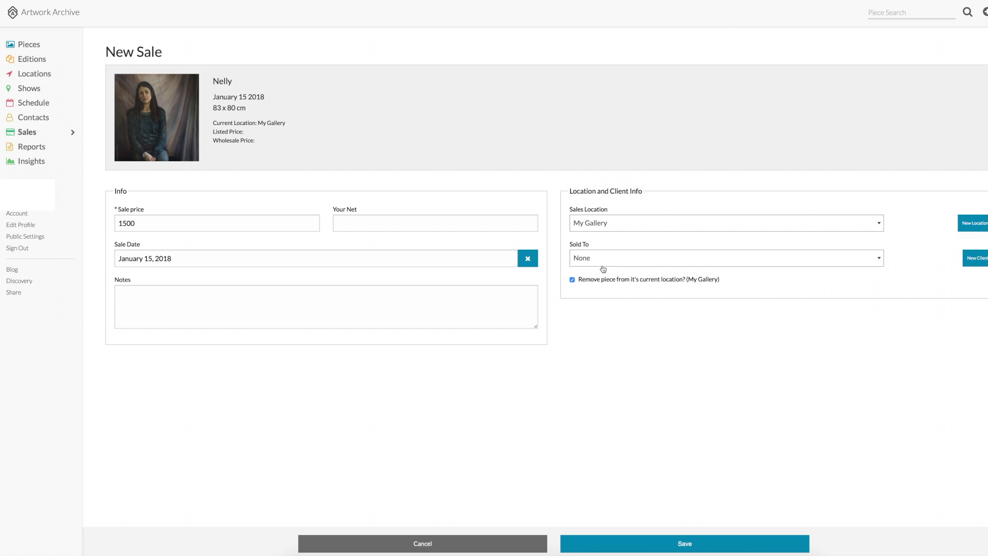
click(607, 226)
click(604, 241)
click(593, 262)
click(594, 289)
click(594, 288)
click(658, 547)
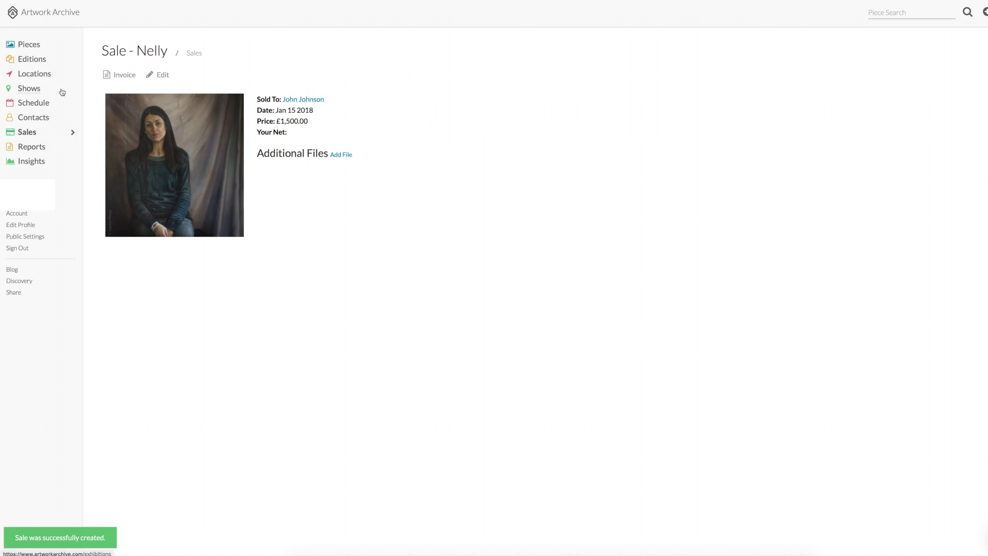
click(50, 118)
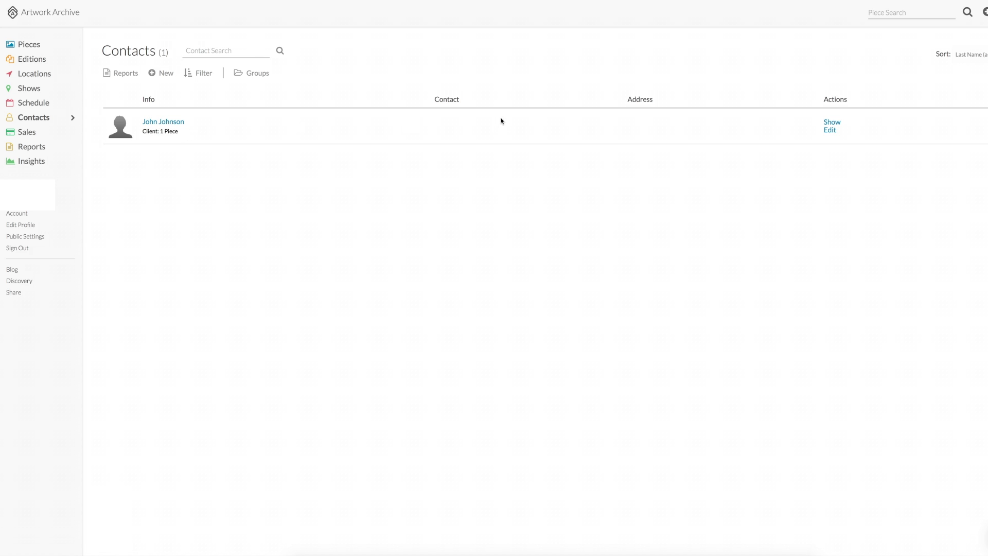
View the buyer's contact record, then return to the Pieces reports menu.
click(163, 122)
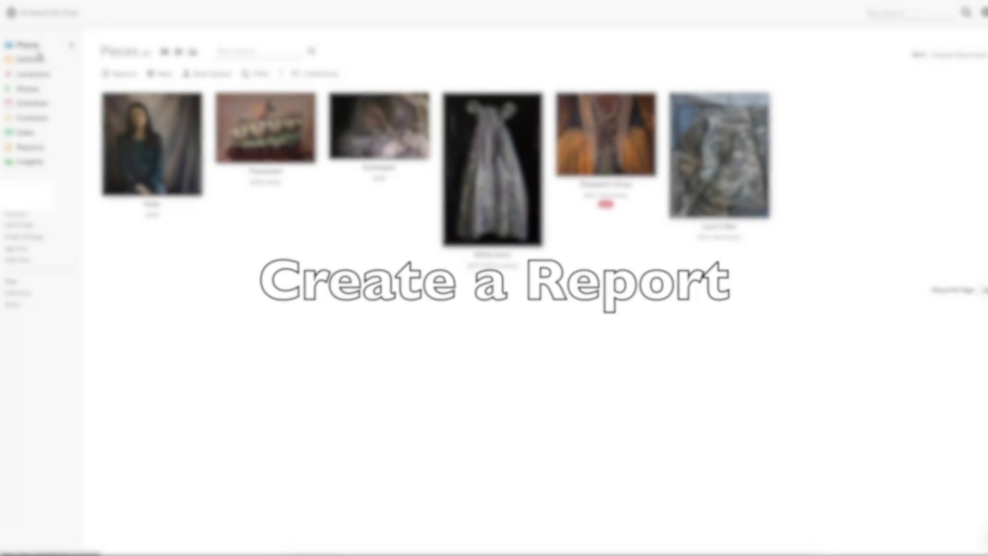
click(110, 77)
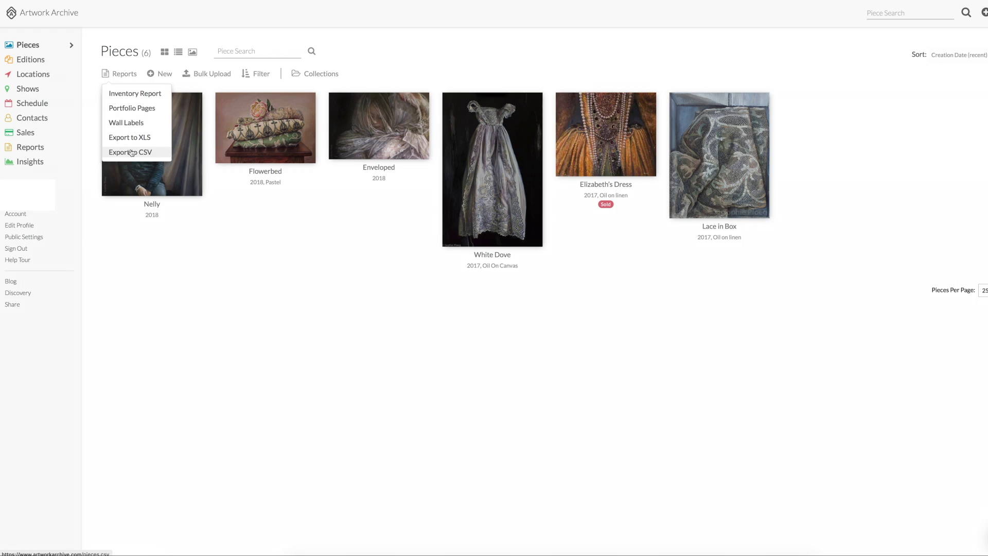
Generate an Inventory Report of all six pieces including Description and the 'Sold' label.
click(131, 94)
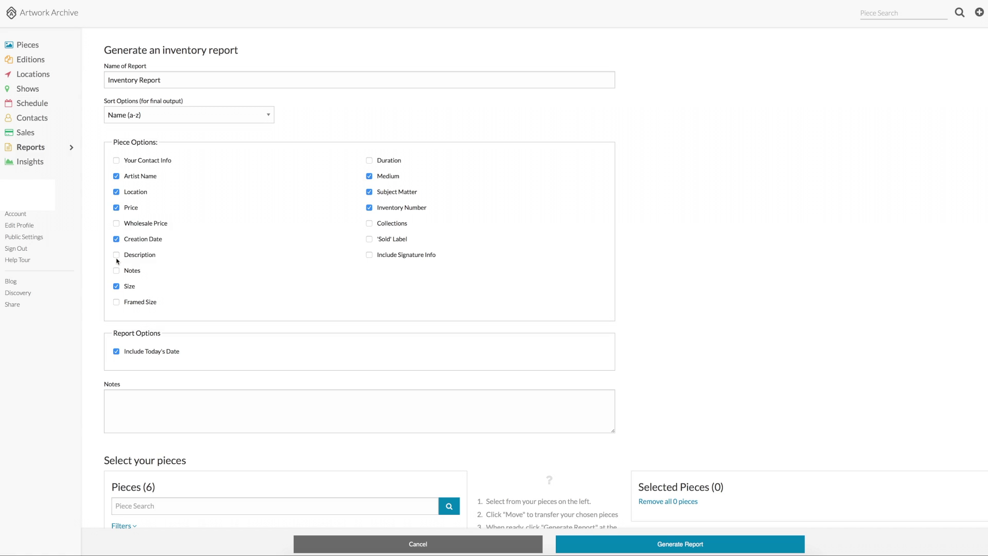
click(116, 256)
scroll(357, 239, down, 1)
click(368, 204)
scroll(252, 280, down, 2)
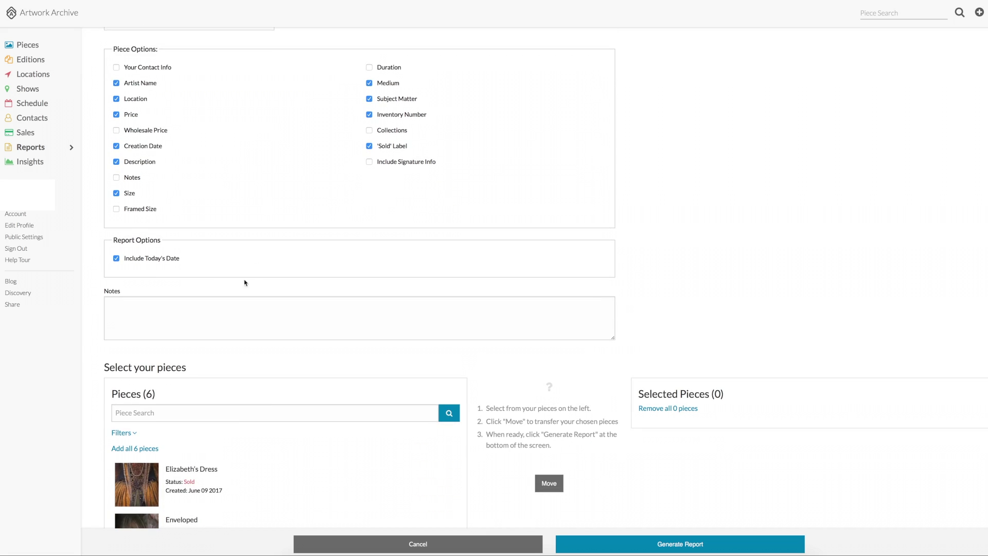
scroll(128, 282, down, 5)
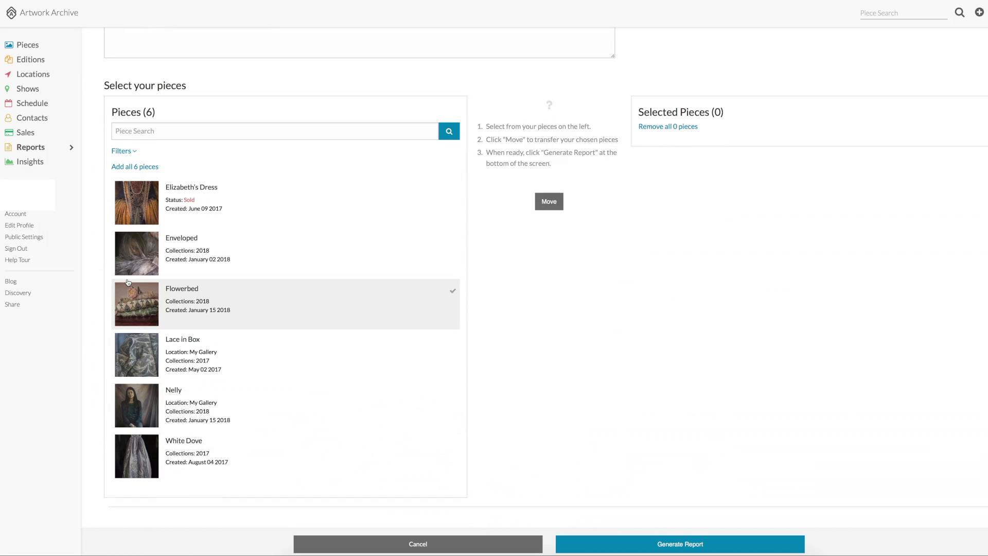
click(255, 206)
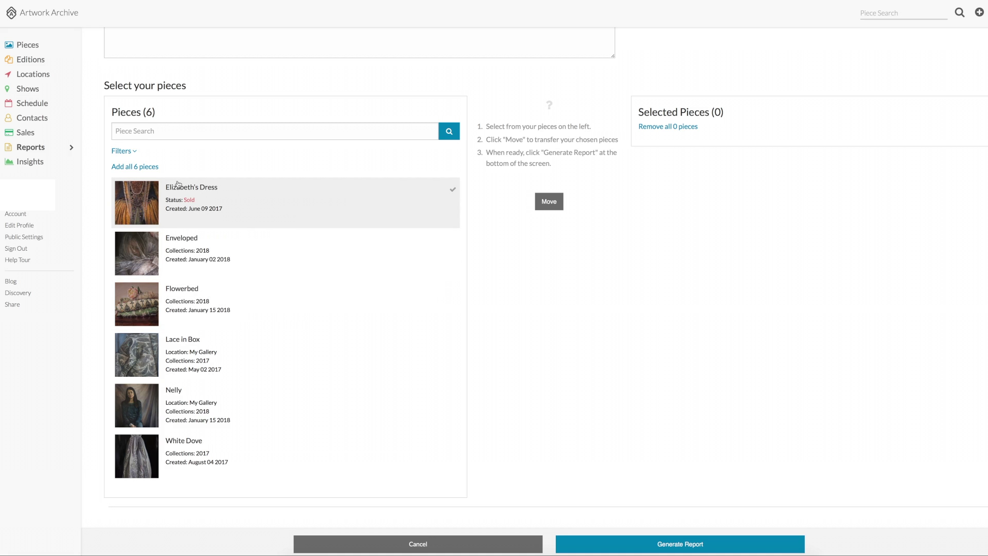
click(143, 167)
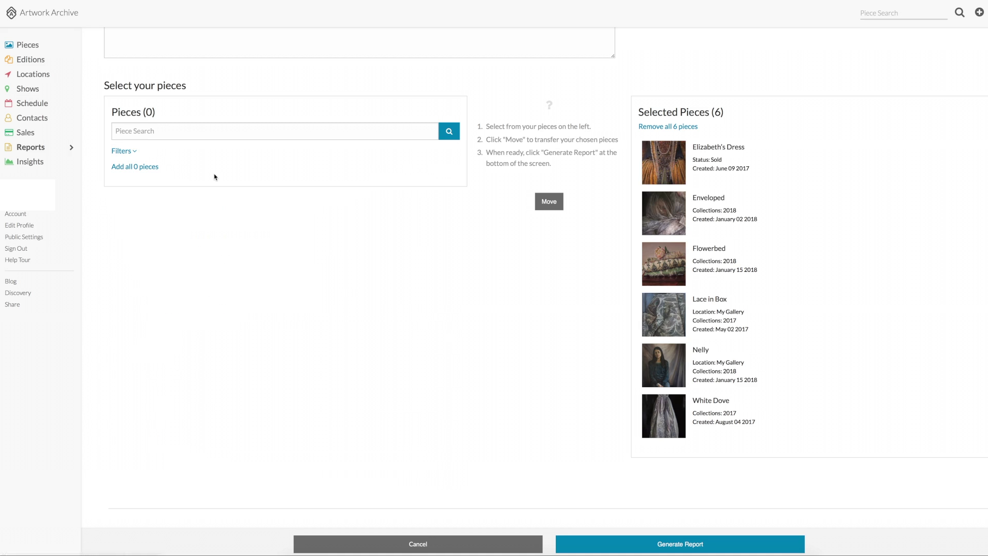
click(666, 542)
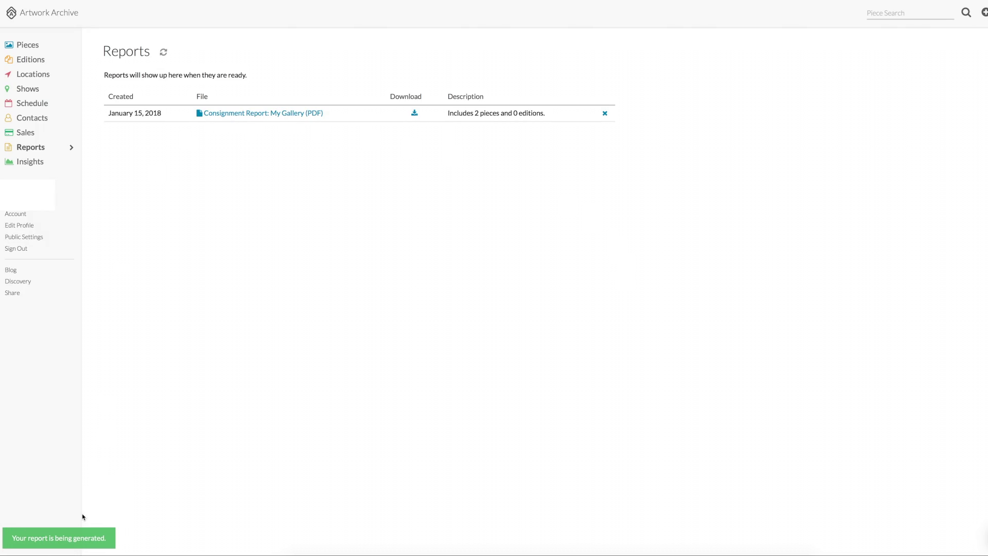
Refresh the Reports list and scroll through the finished Inventory Report PDF.
click(39, 149)
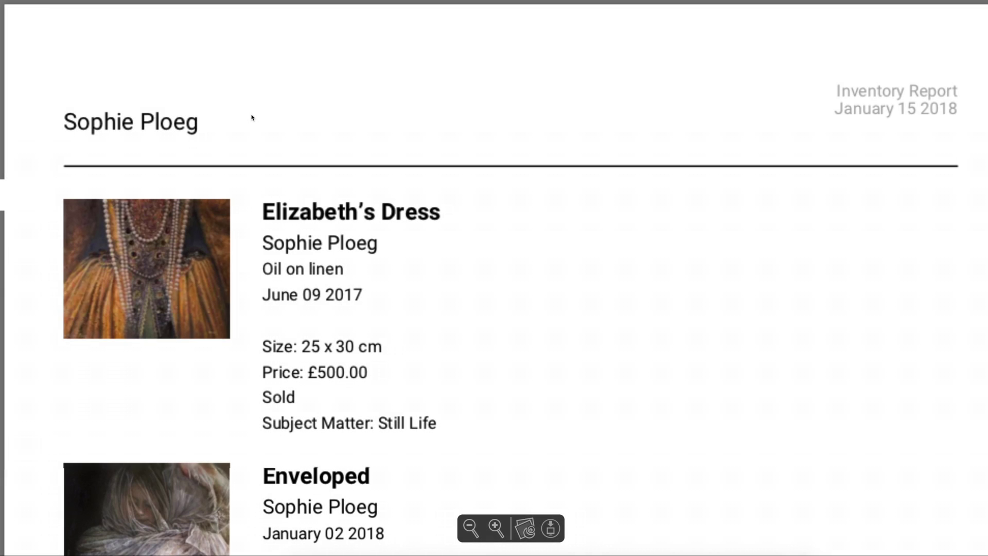
scroll(314, 177, down, 8)
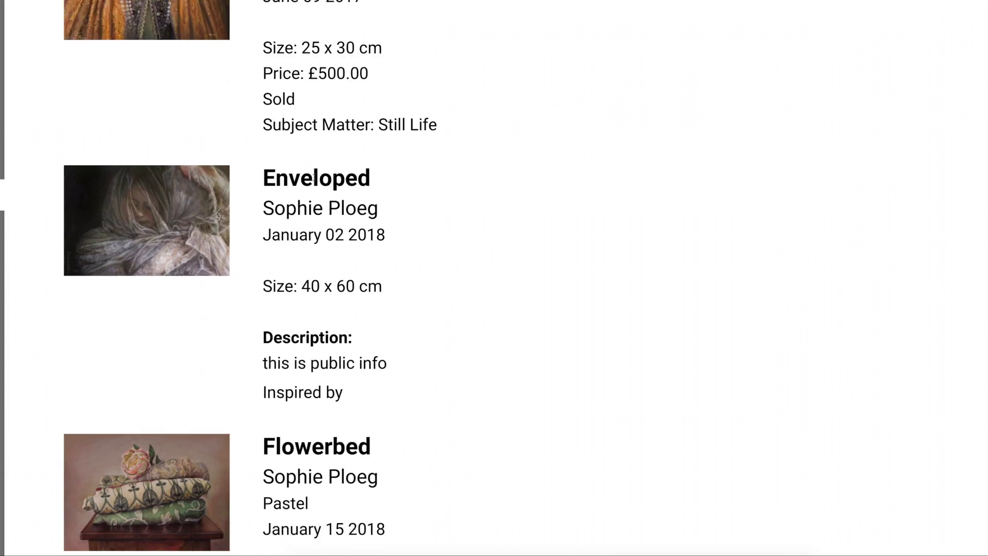
scroll(314, 177, down, 12)
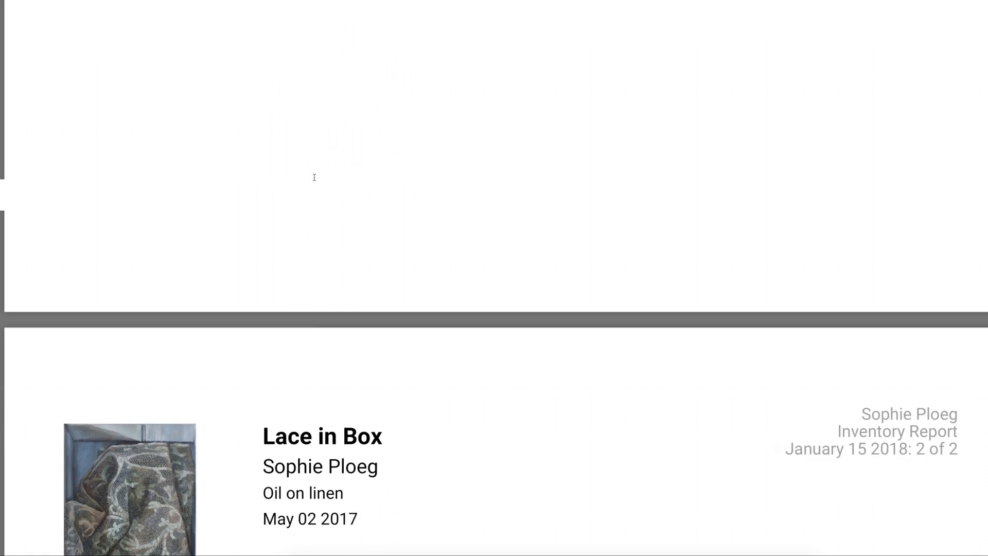
scroll(314, 177, down, 12)
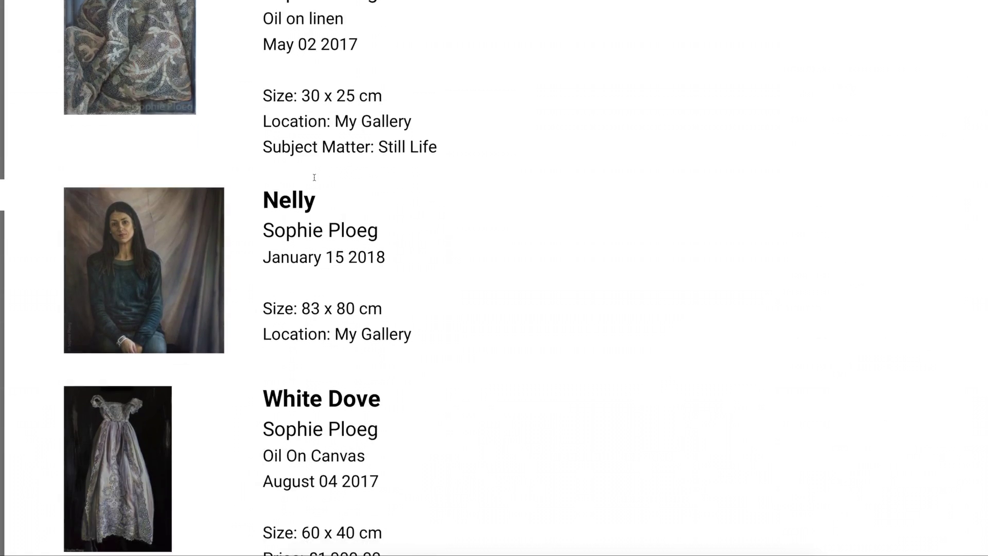
Generate Portfolio Pages for Elizabeth's Dress and Flowerbed, leaving out contact info.
scroll(313, 174, down, 5)
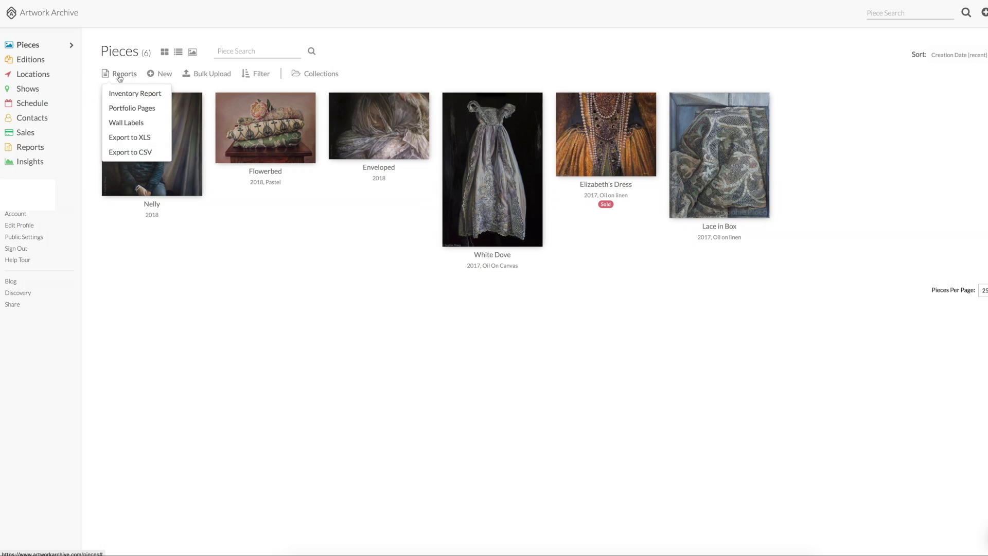
click(130, 108)
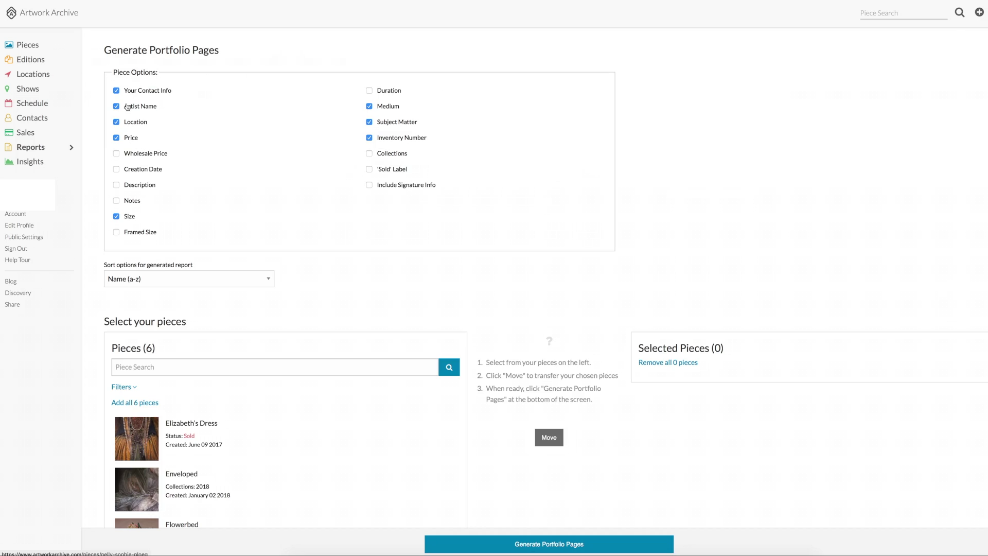
click(116, 90)
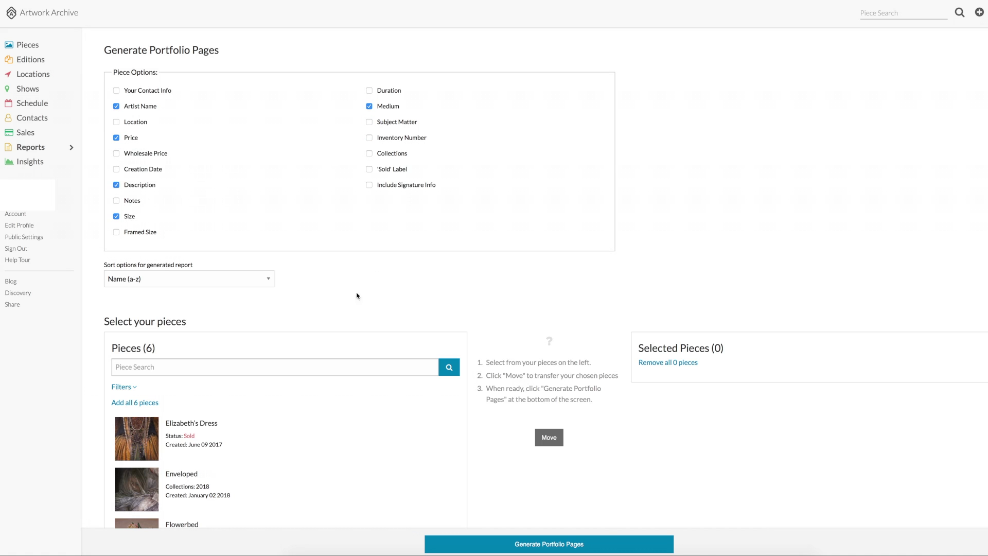
scroll(127, 406, down, 2)
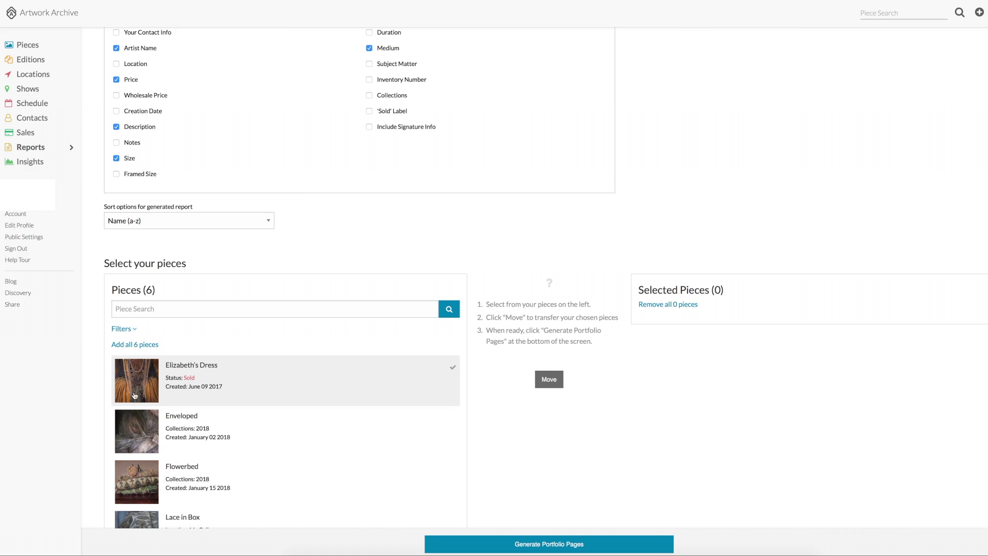
click(136, 393)
click(548, 395)
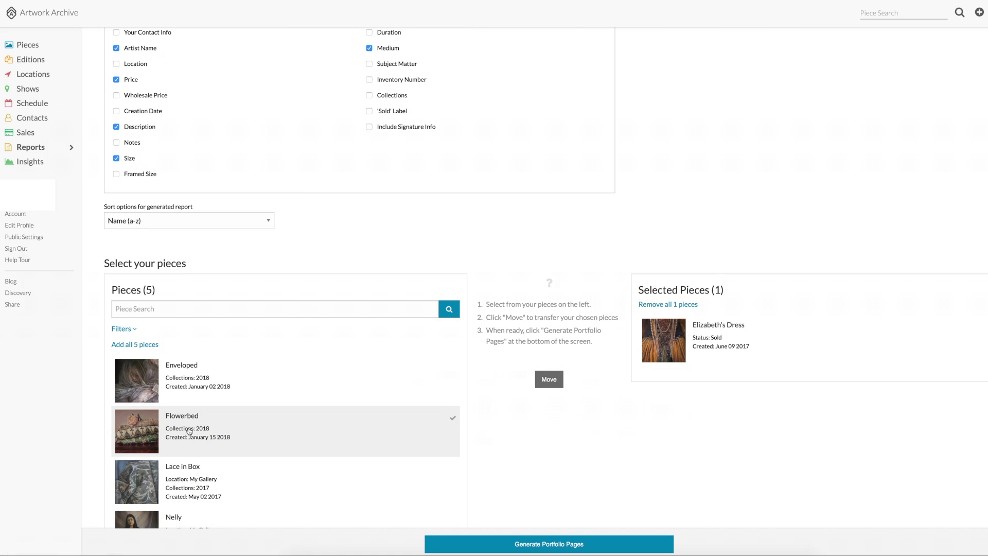
click(331, 430)
click(547, 391)
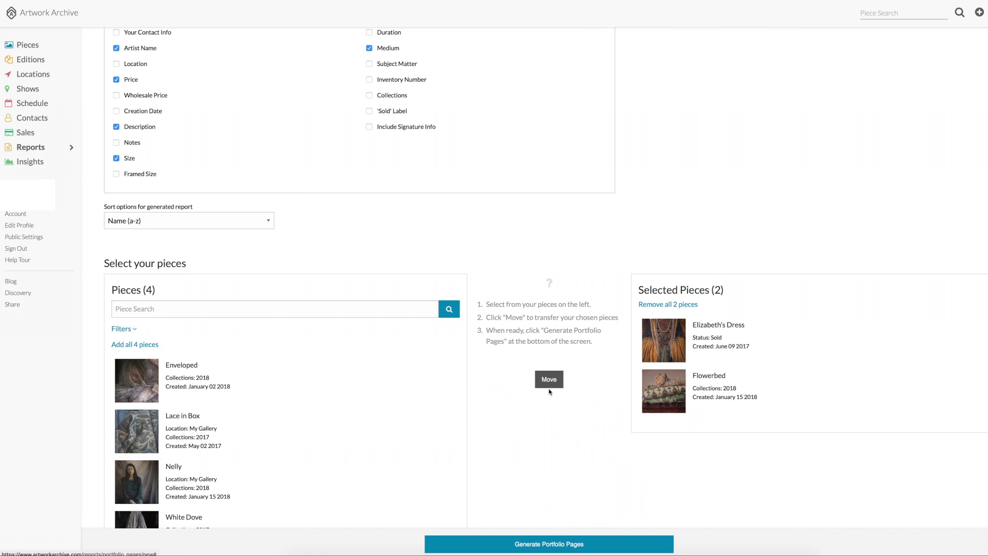
click(524, 544)
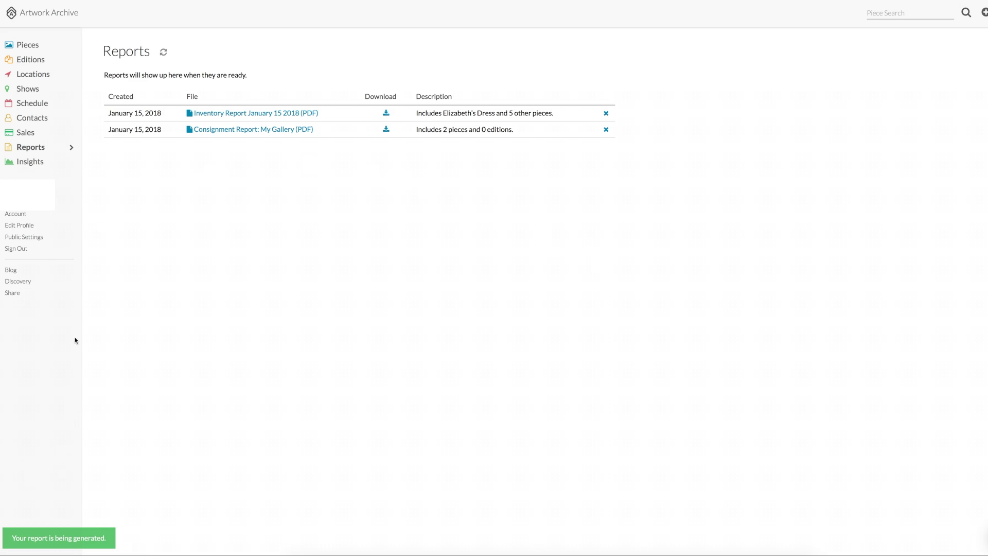
click(42, 149)
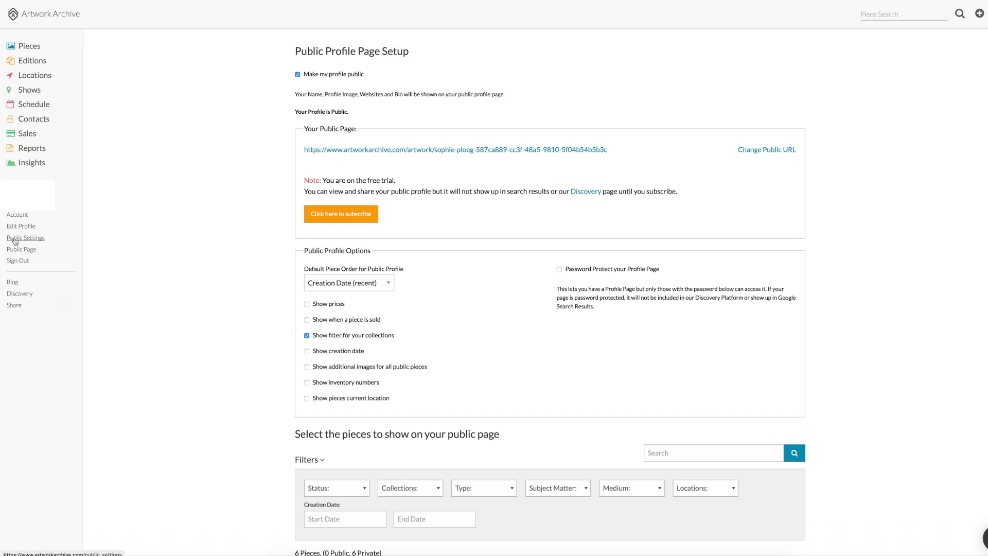
Mark Elizabeth's Dress and Enveloped as Public on the profile setup.
click(298, 76)
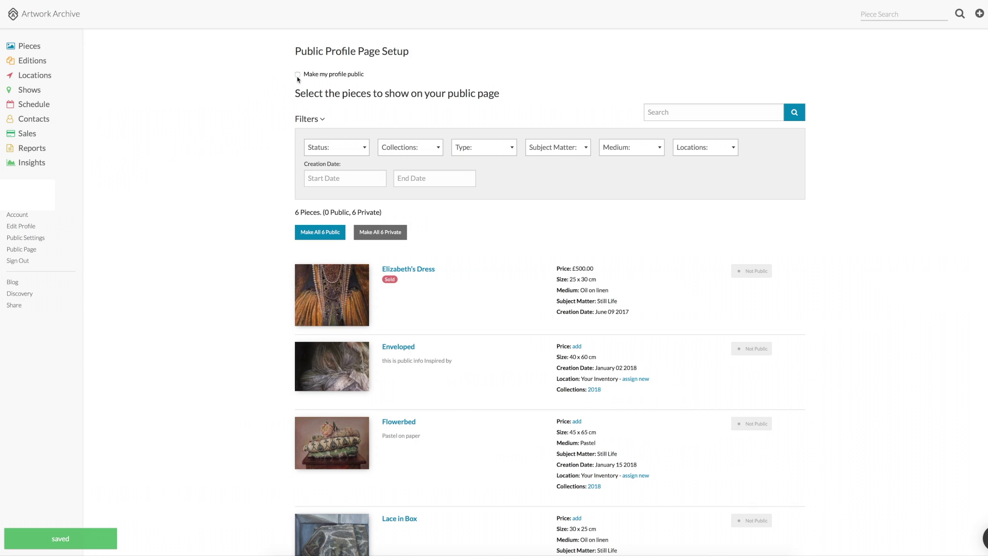
click(298, 76)
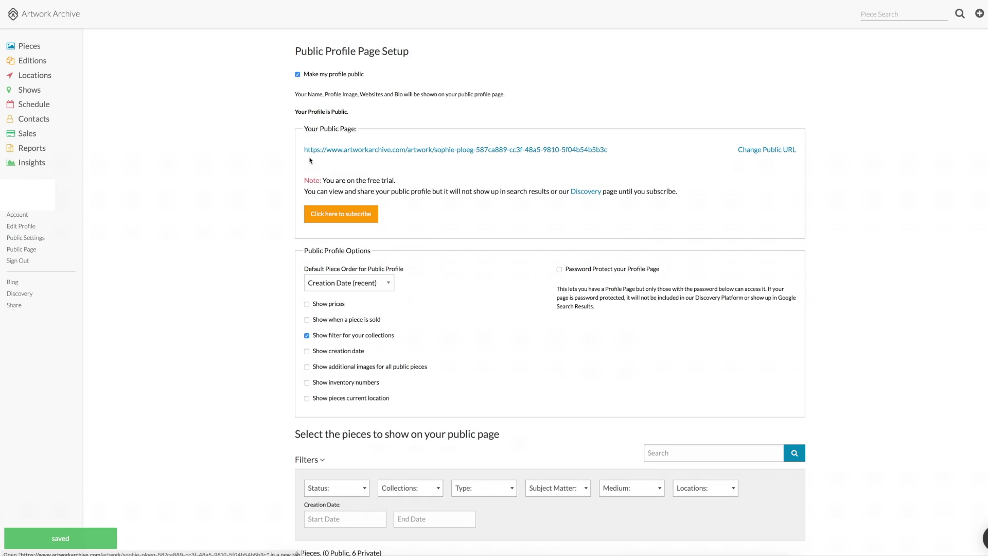
scroll(309, 161, down, 2)
scroll(309, 161, down, 1)
scroll(310, 161, up, 3)
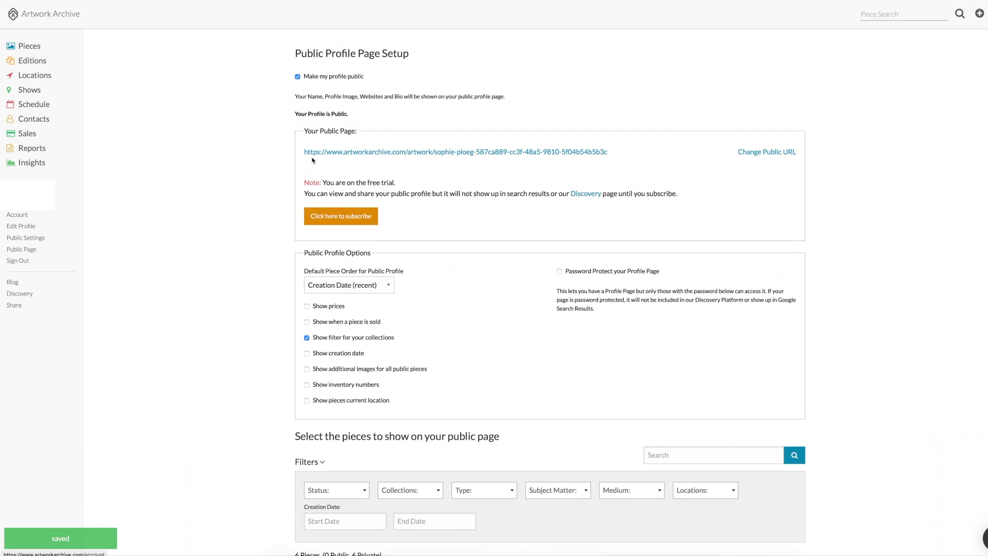
click(297, 75)
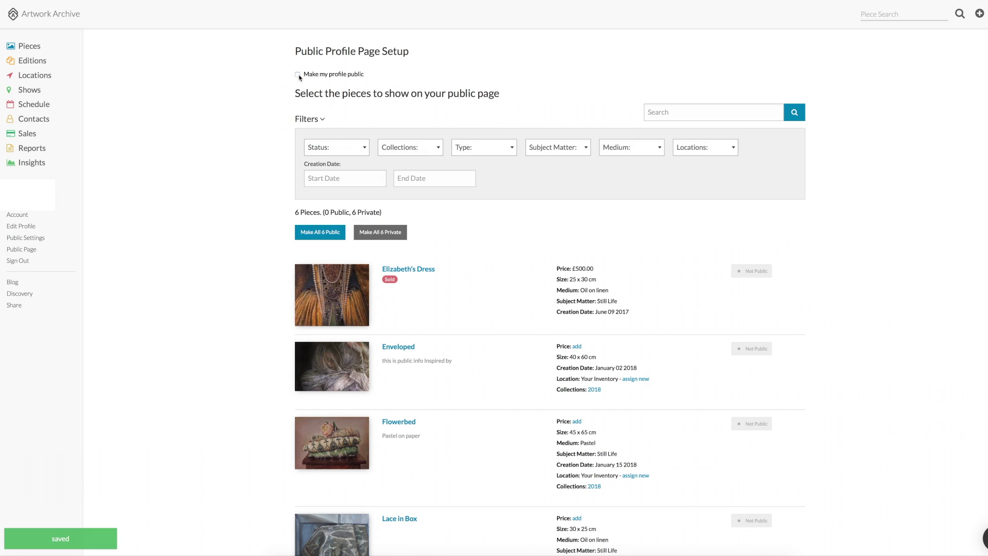
click(749, 275)
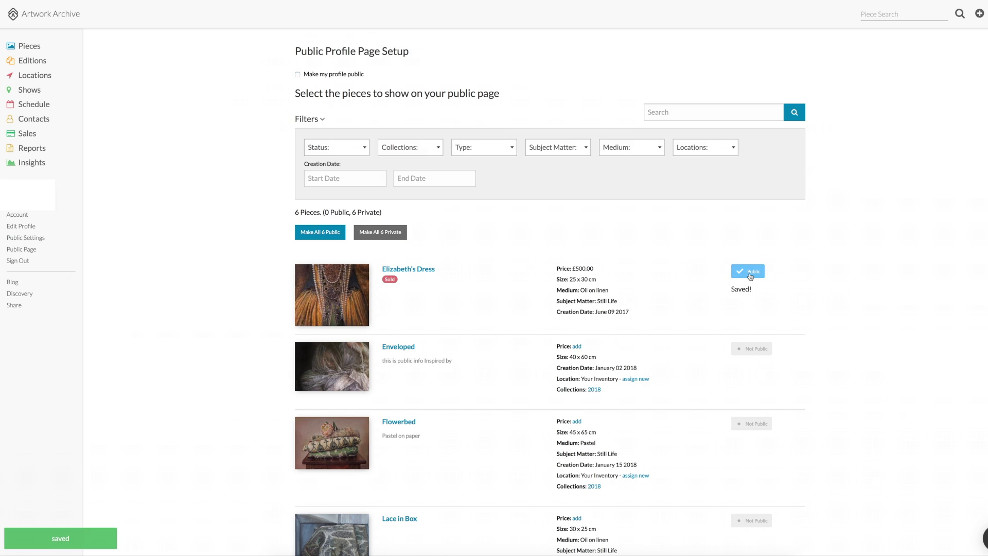
click(748, 348)
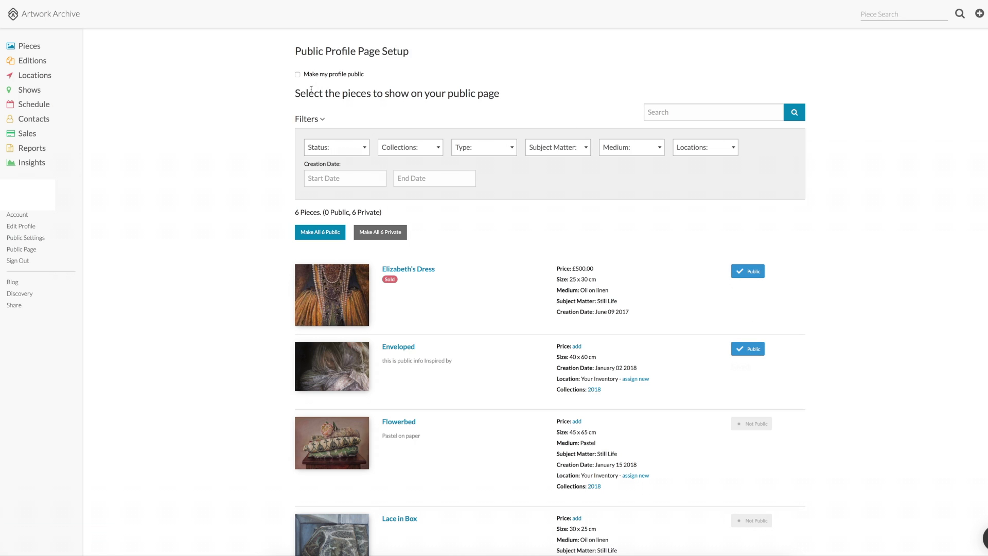
Make the profile public, hide the collections filter, and show creation dates and additional images.
click(298, 76)
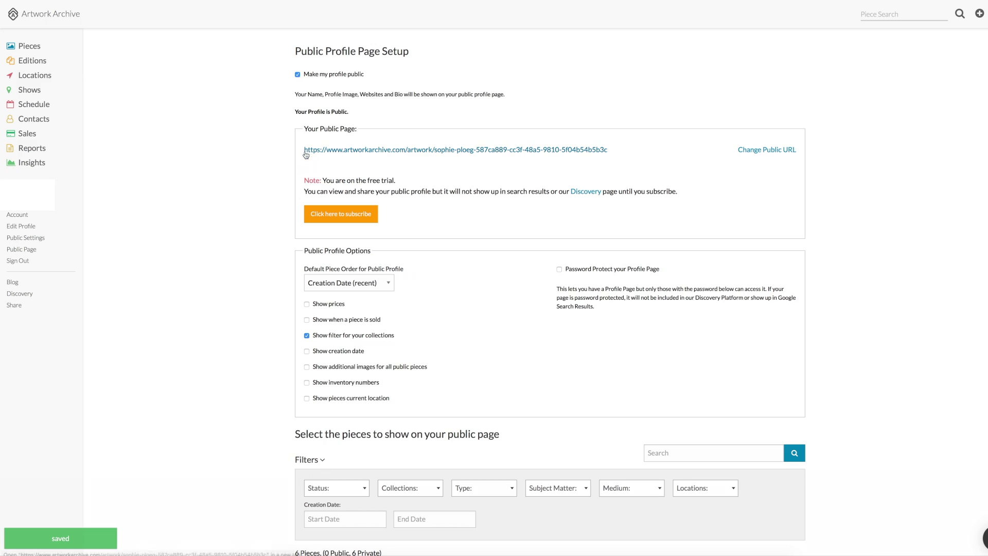
scroll(313, 215, down, 1)
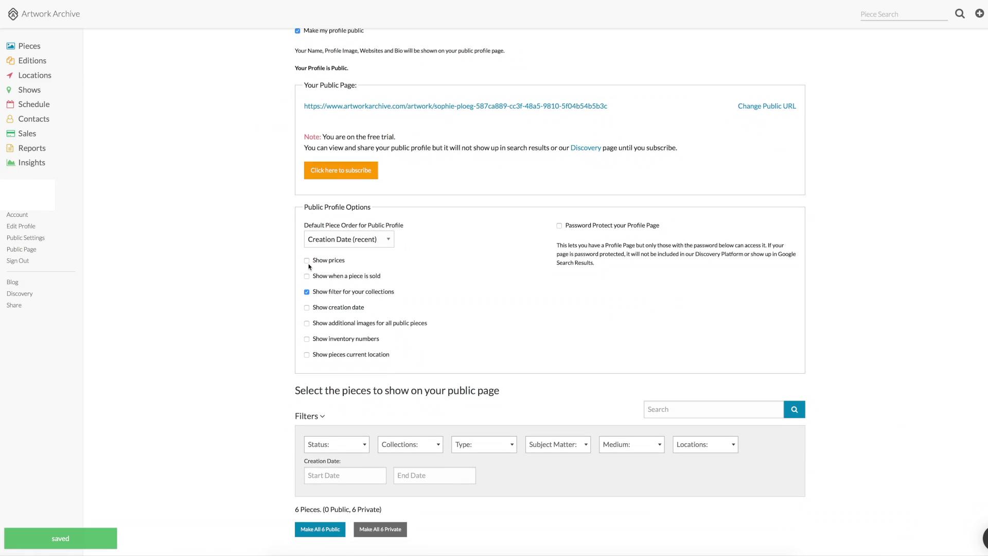
click(308, 278)
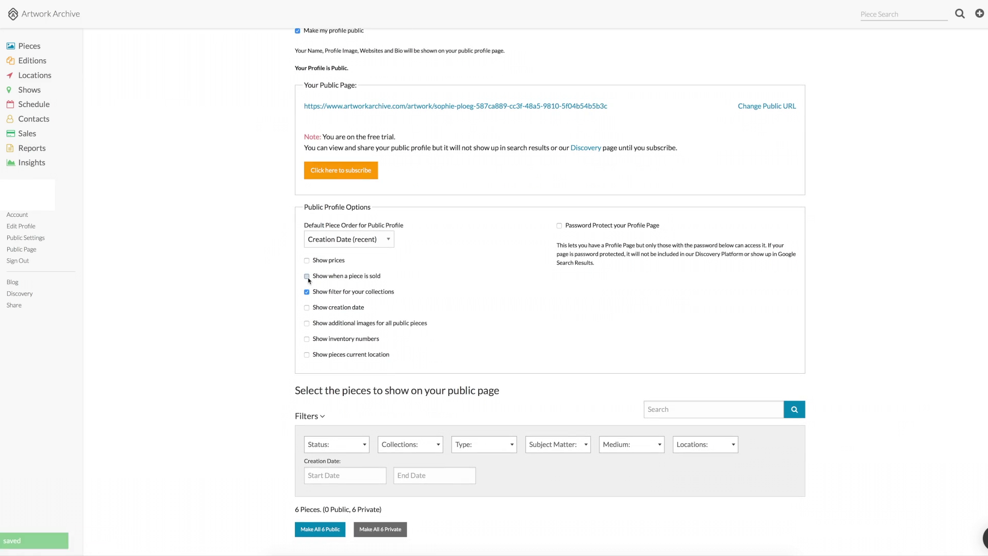
click(308, 278)
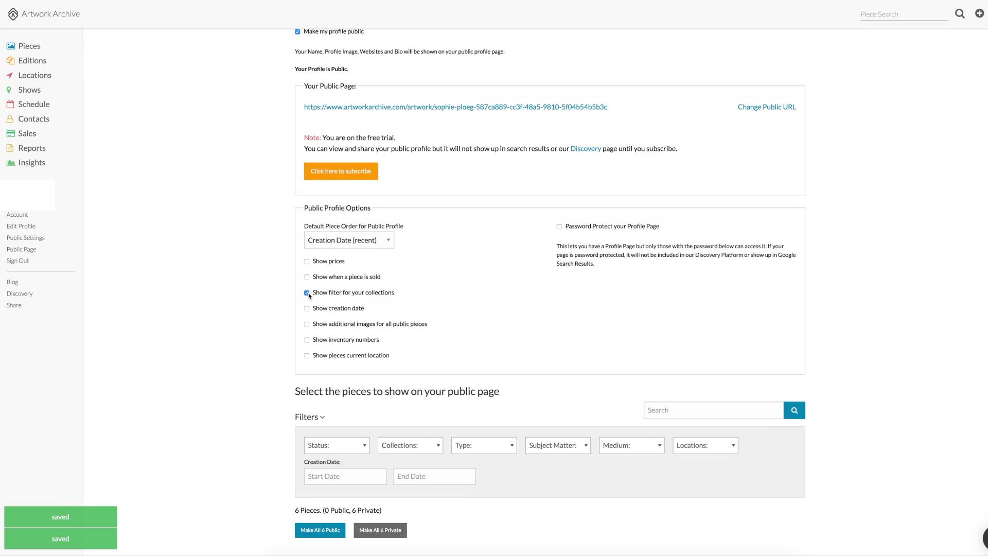
click(307, 292)
click(307, 309)
click(307, 324)
Review the profile settings page and follow the public profile link.
scroll(291, 323, down, 2)
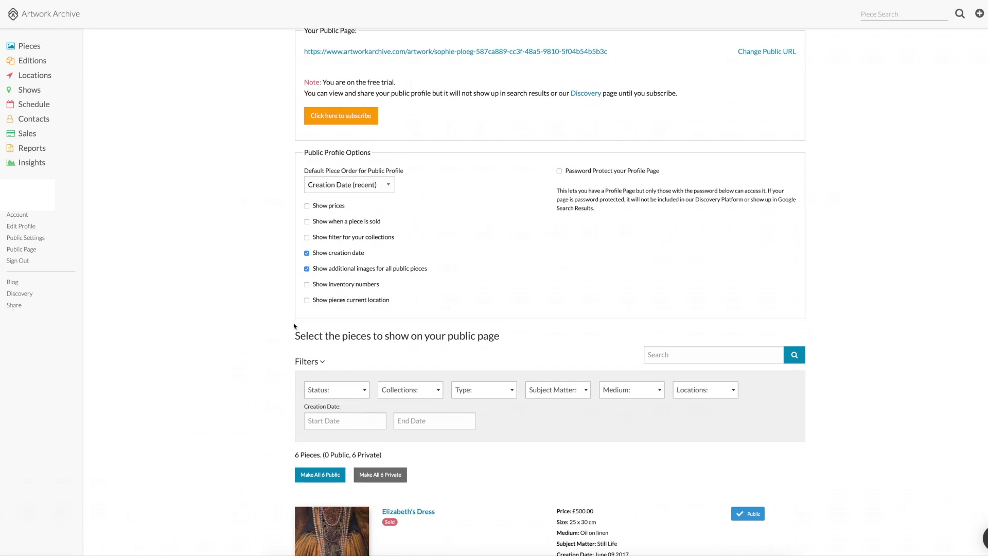
scroll(293, 324, down, 3)
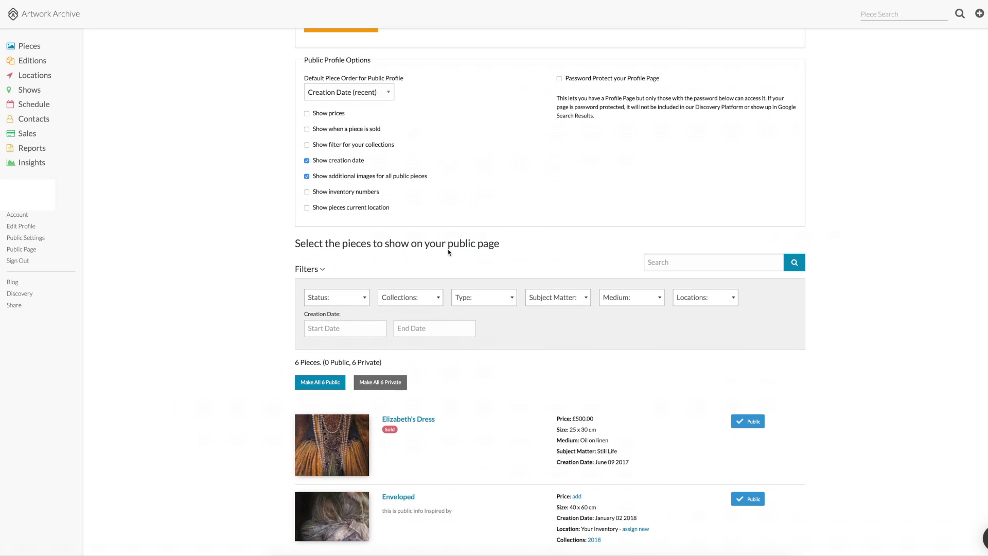
scroll(445, 338, down, 4)
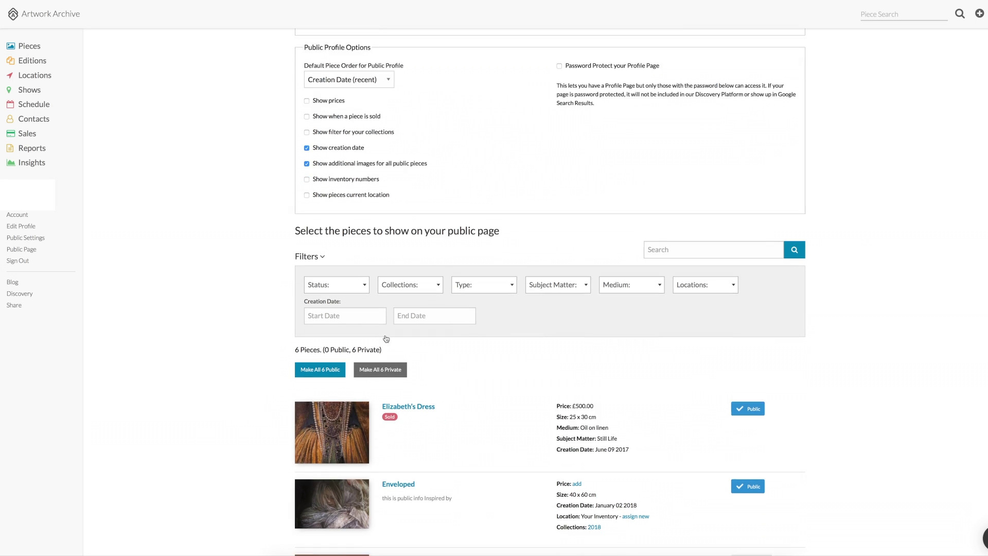
scroll(498, 338, down, 5)
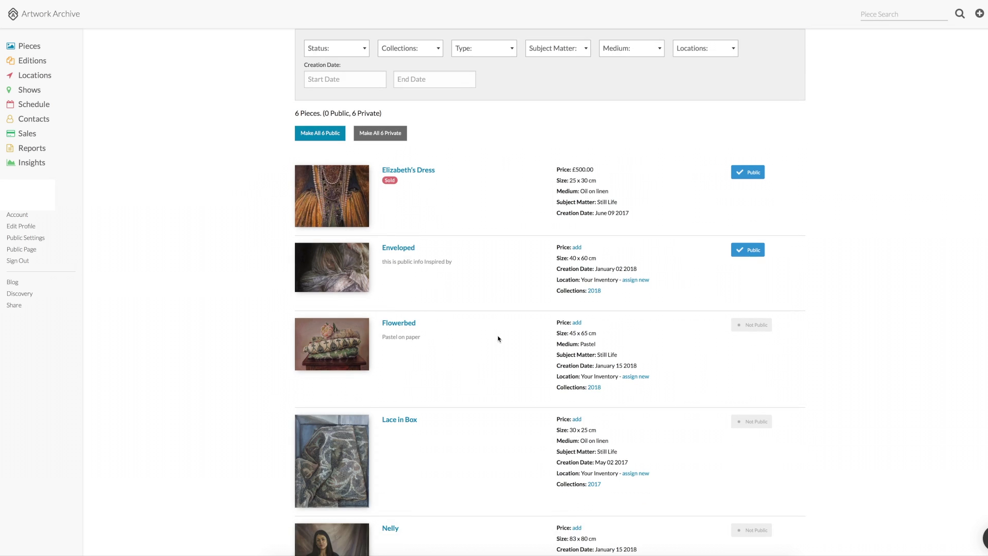
scroll(498, 339, up, 15)
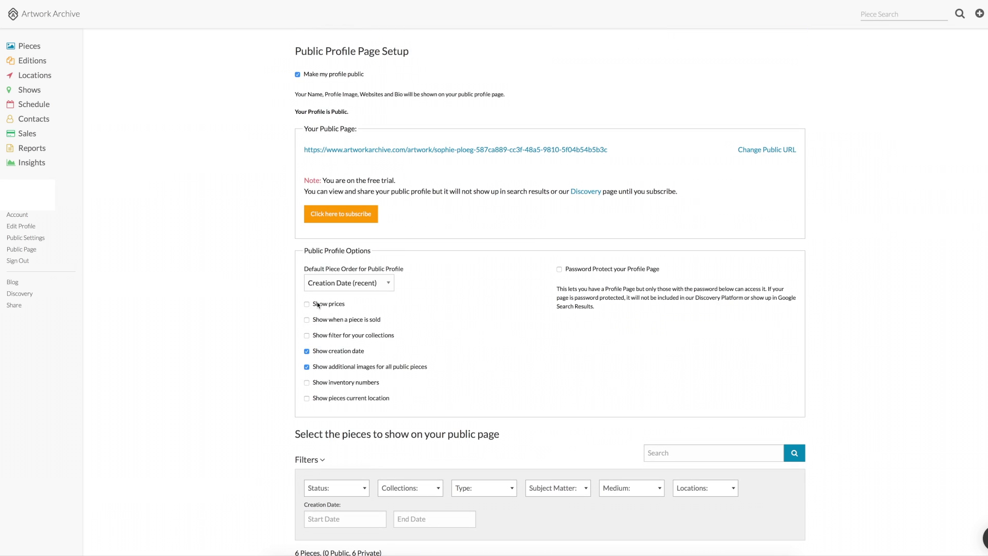
scroll(318, 304, down, 20)
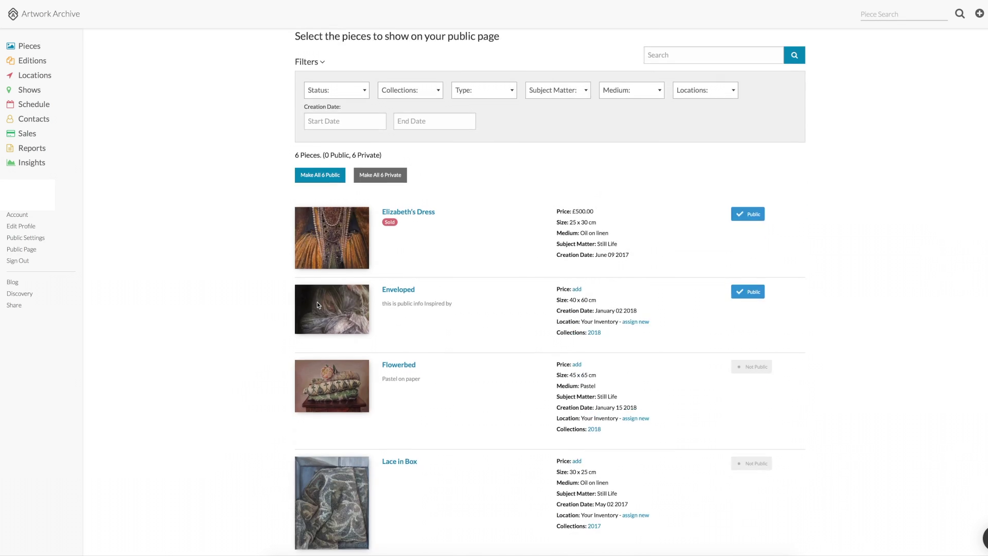
scroll(318, 304, up, 20)
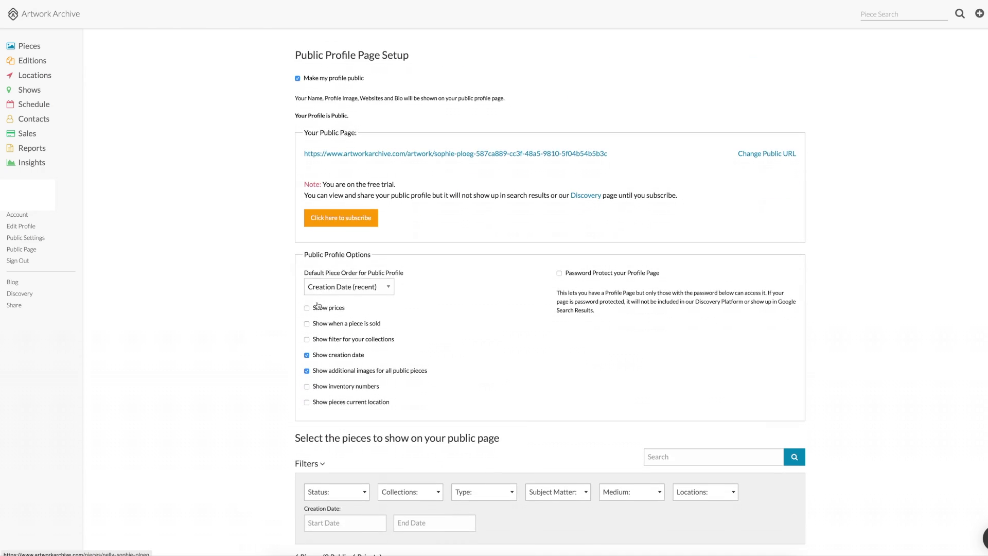
super+click(383, 150)
Open the public profile in a new tab and browse Enveloped, Elizabeth's Dress, then all works.
right_click(382, 151)
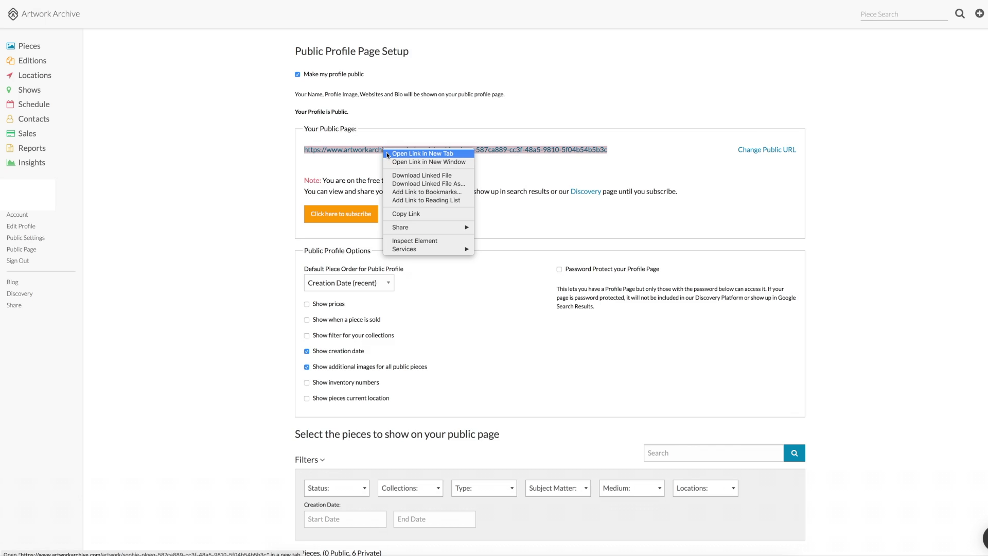
click(385, 153)
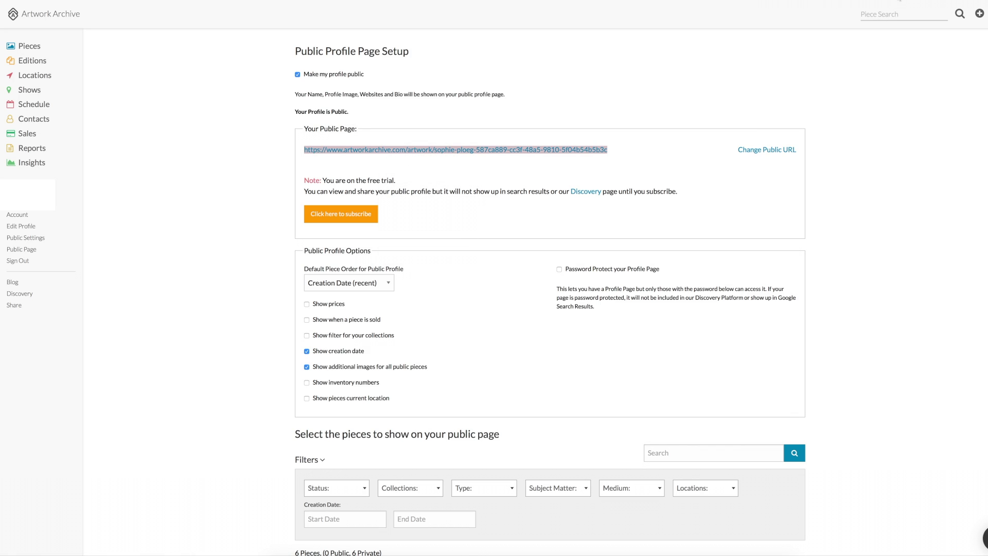
click(899, 1)
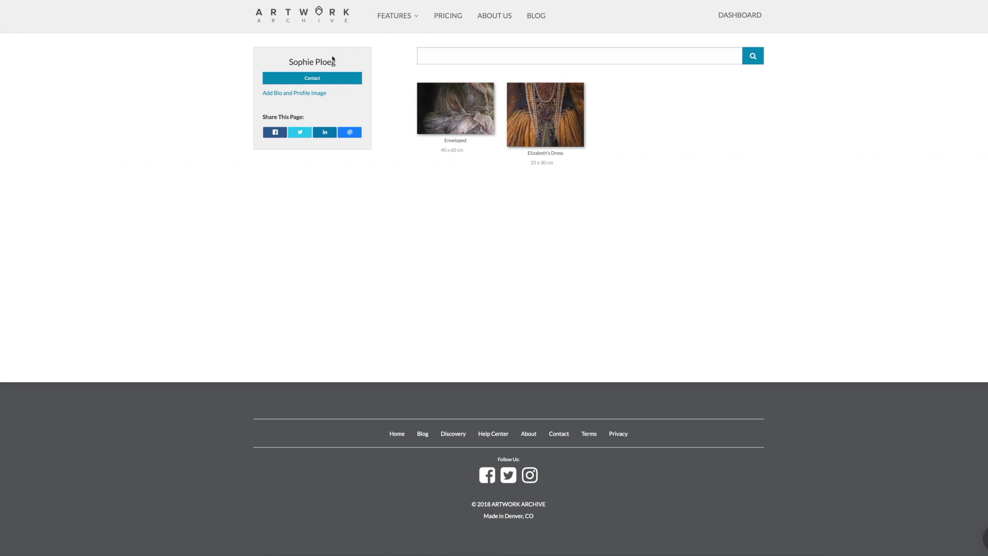
click(461, 126)
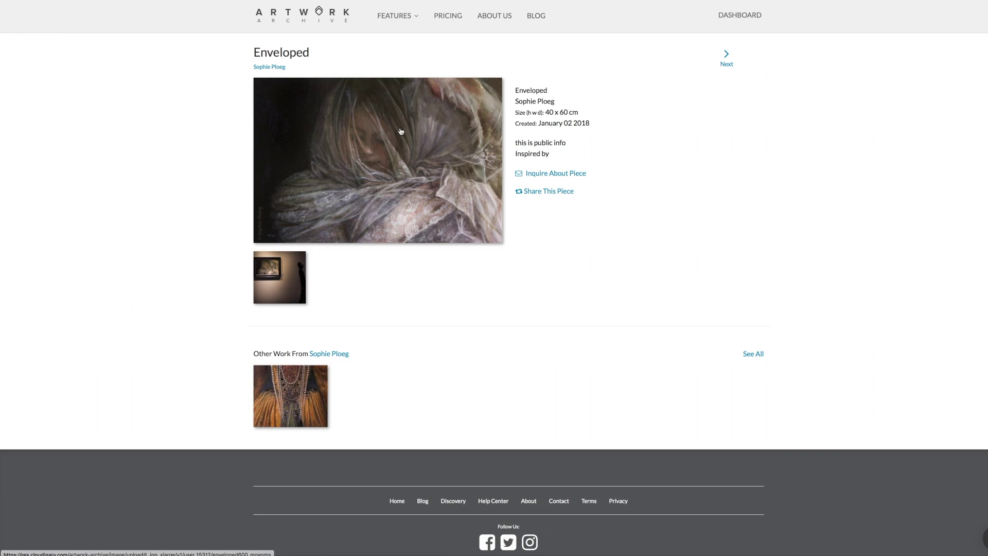
drag(516, 140, 588, 156)
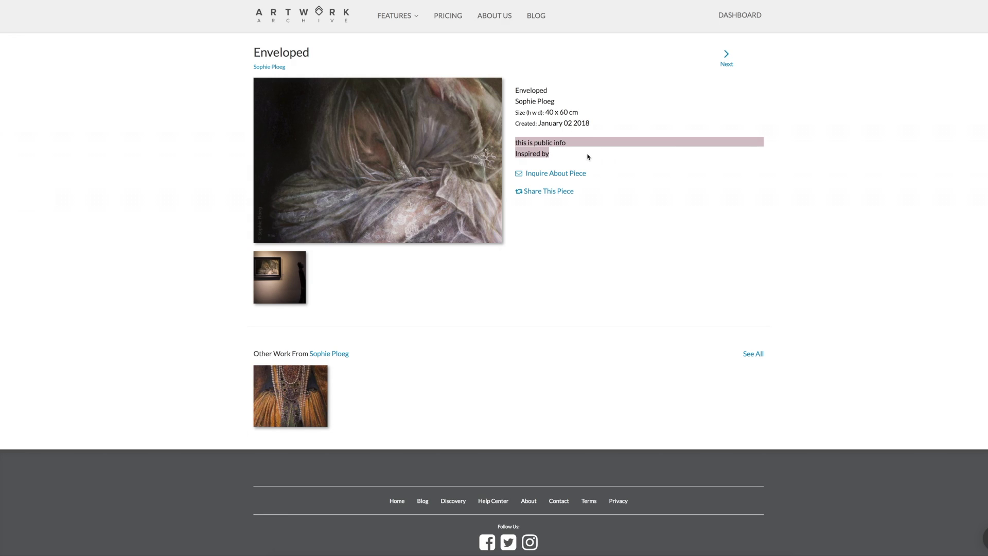
click(731, 52)
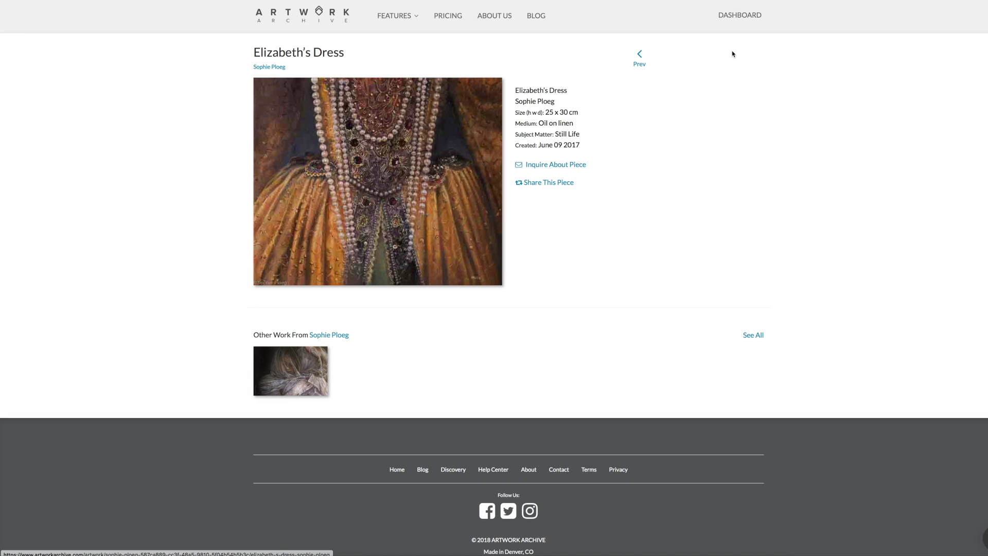
click(755, 335)
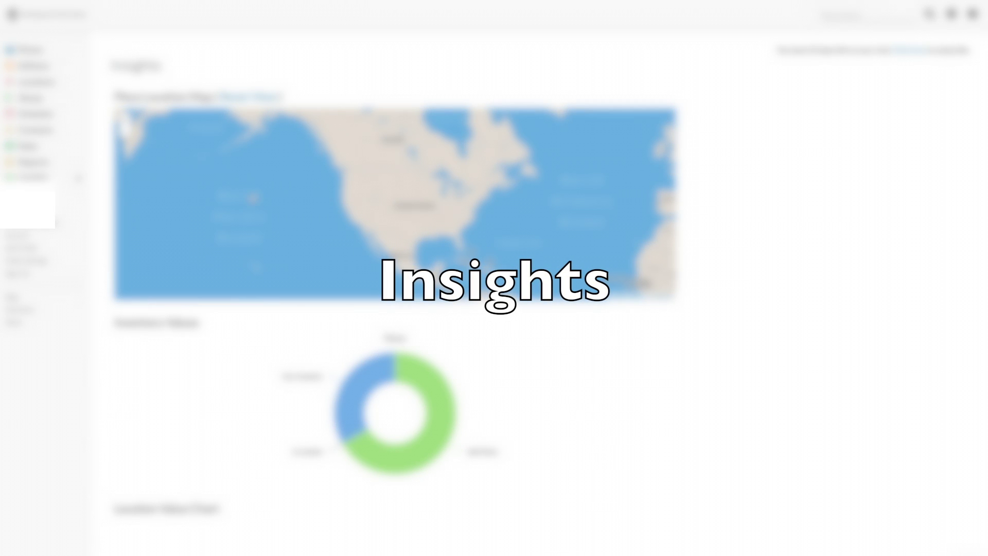
Pick December 1, 2011 as the From date for Production and Sales over time.
scroll(253, 199, down, 4)
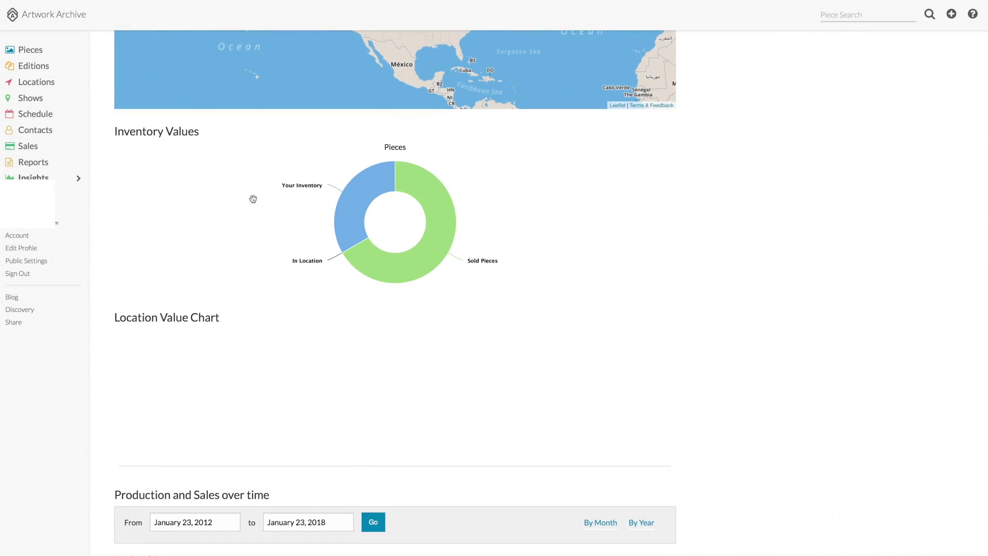
scroll(253, 199, down, 4)
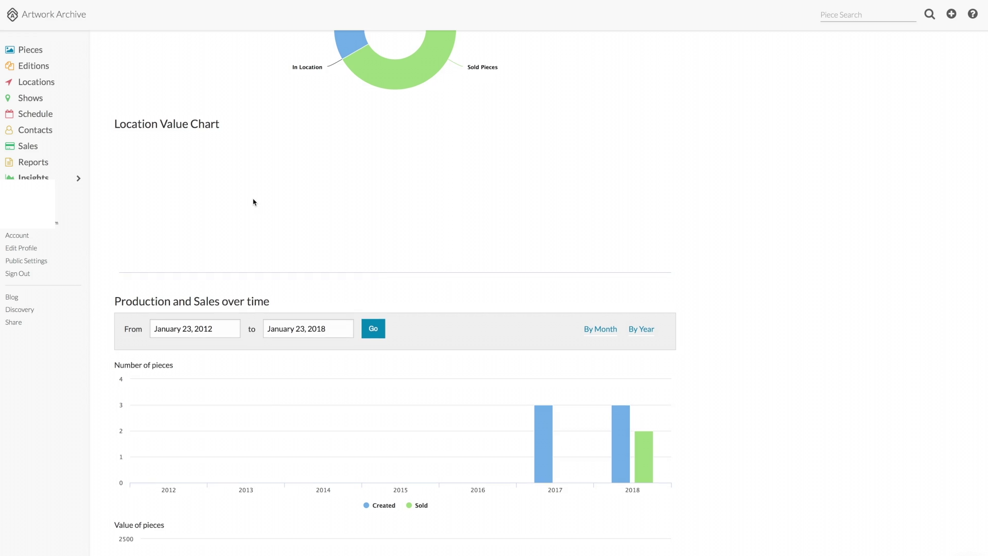
scroll(253, 202, down, 3)
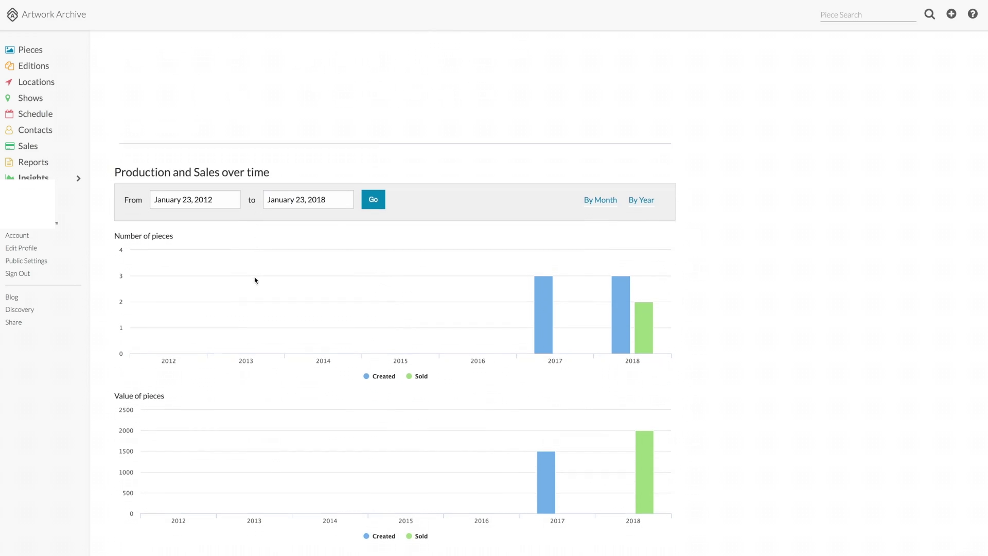
click(234, 203)
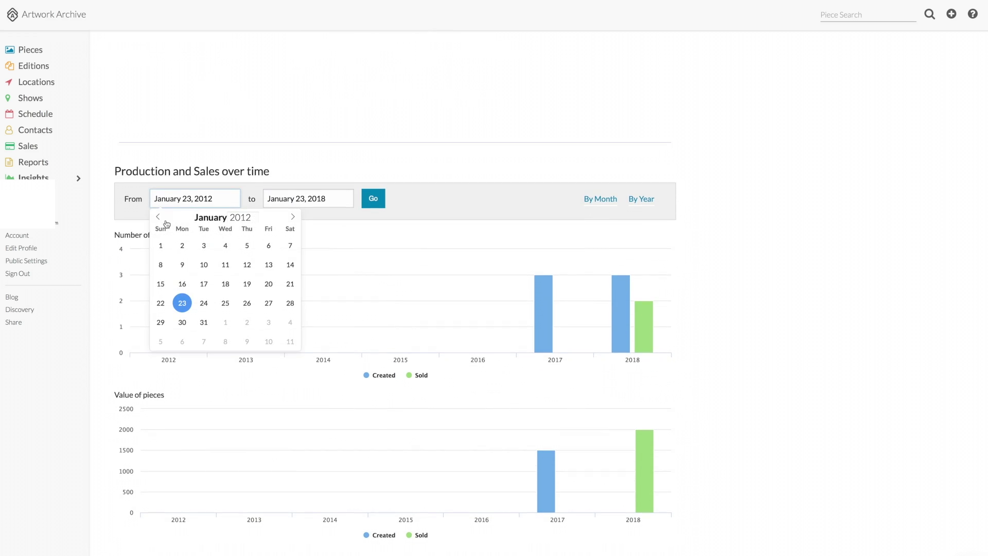
click(158, 217)
click(246, 245)
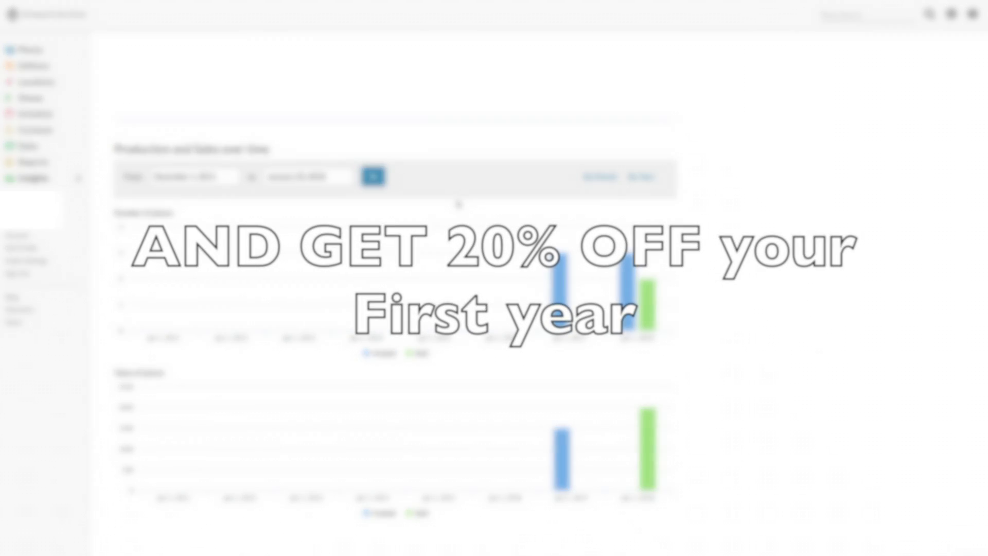
Scroll back up to the top of the Insights page.
scroll(458, 204, up, 3)
scroll(458, 205, up, 7)
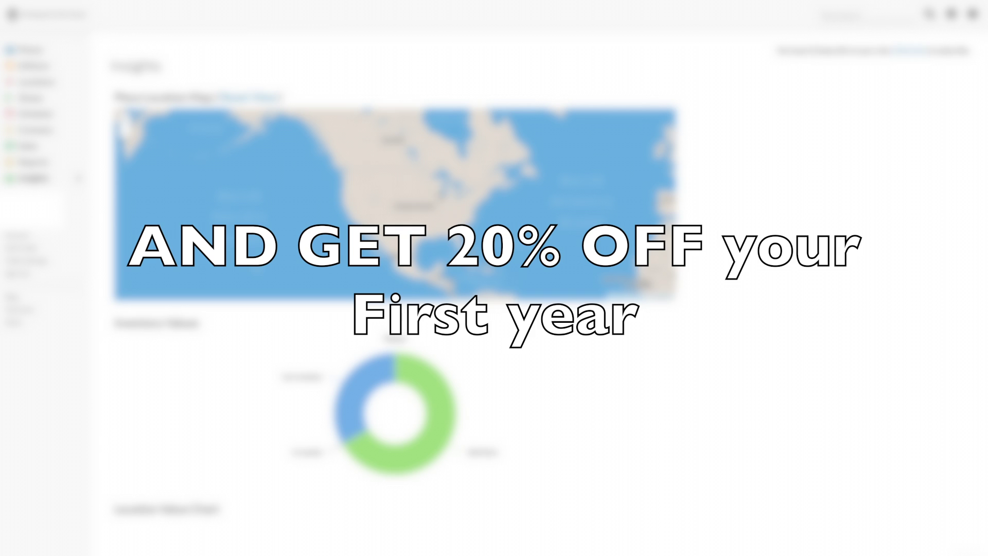